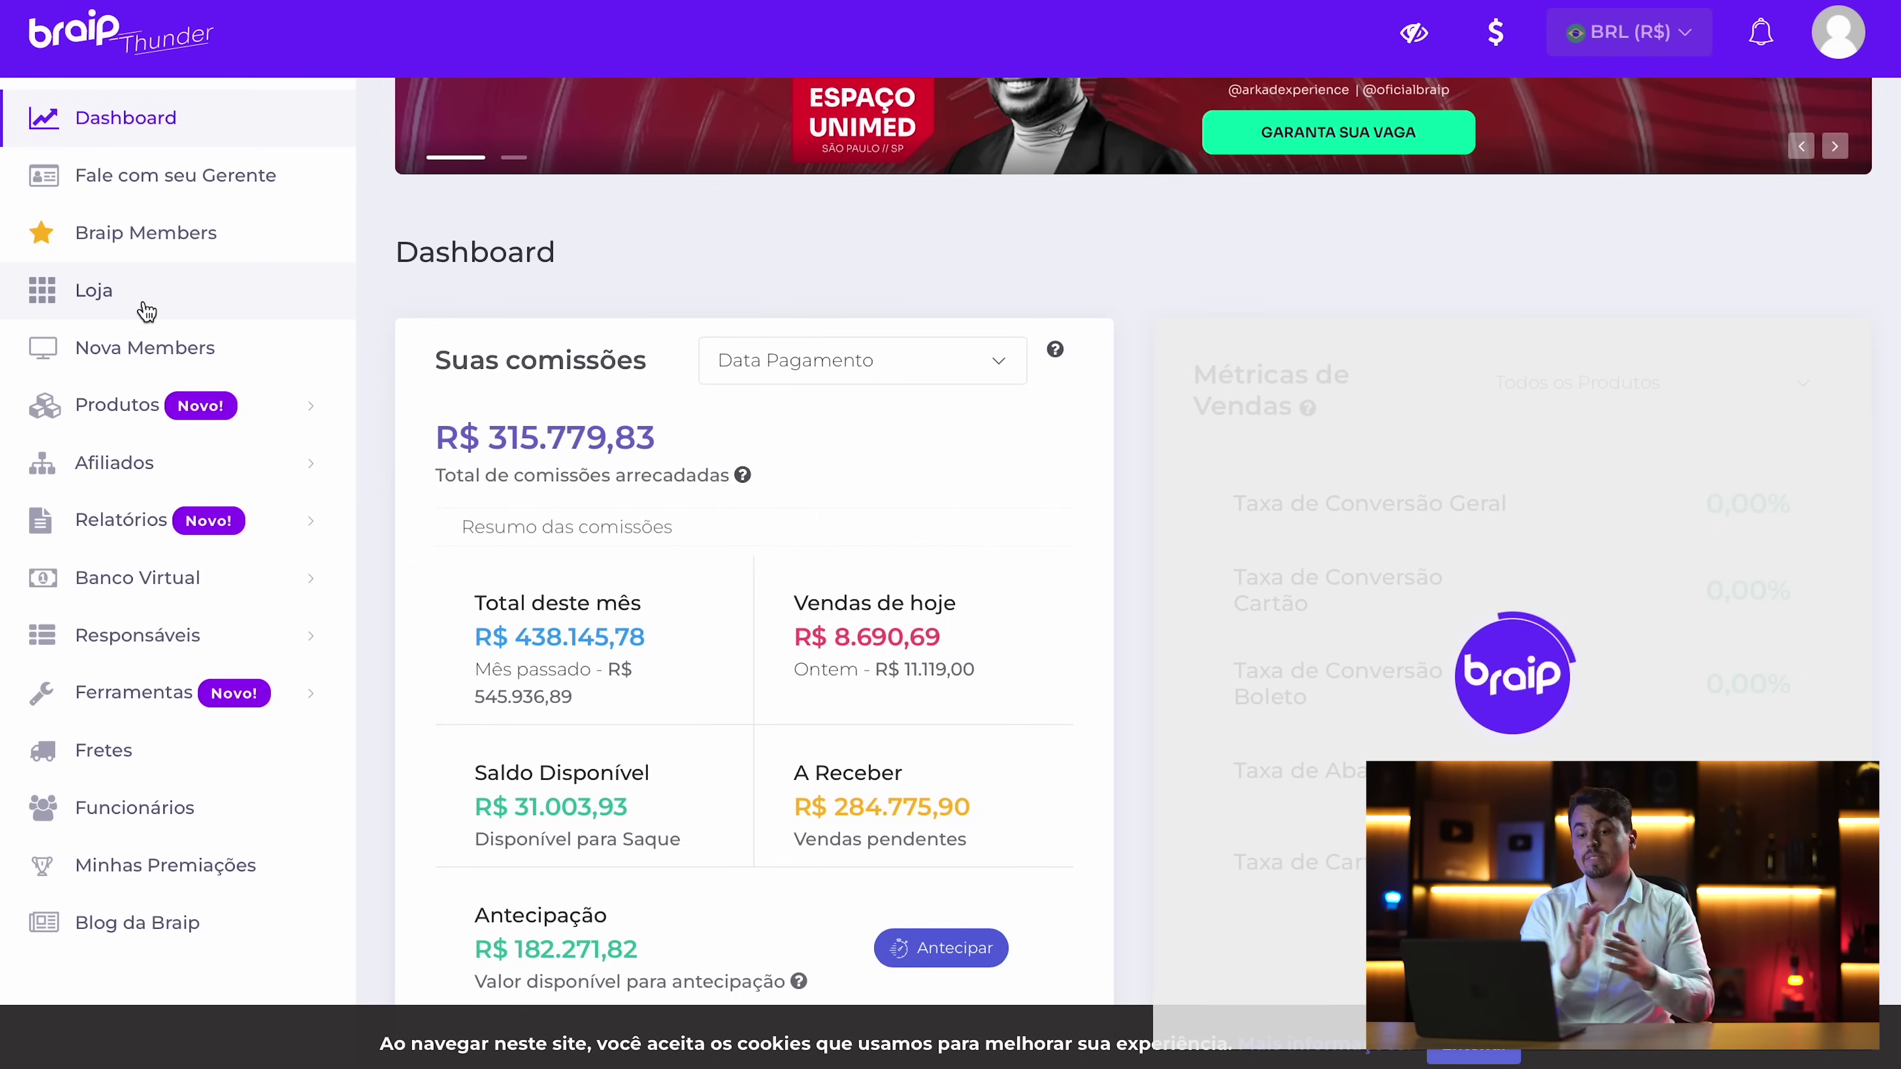
Open the Loja store of products to promote and scroll through the listings
left_click(140, 297)
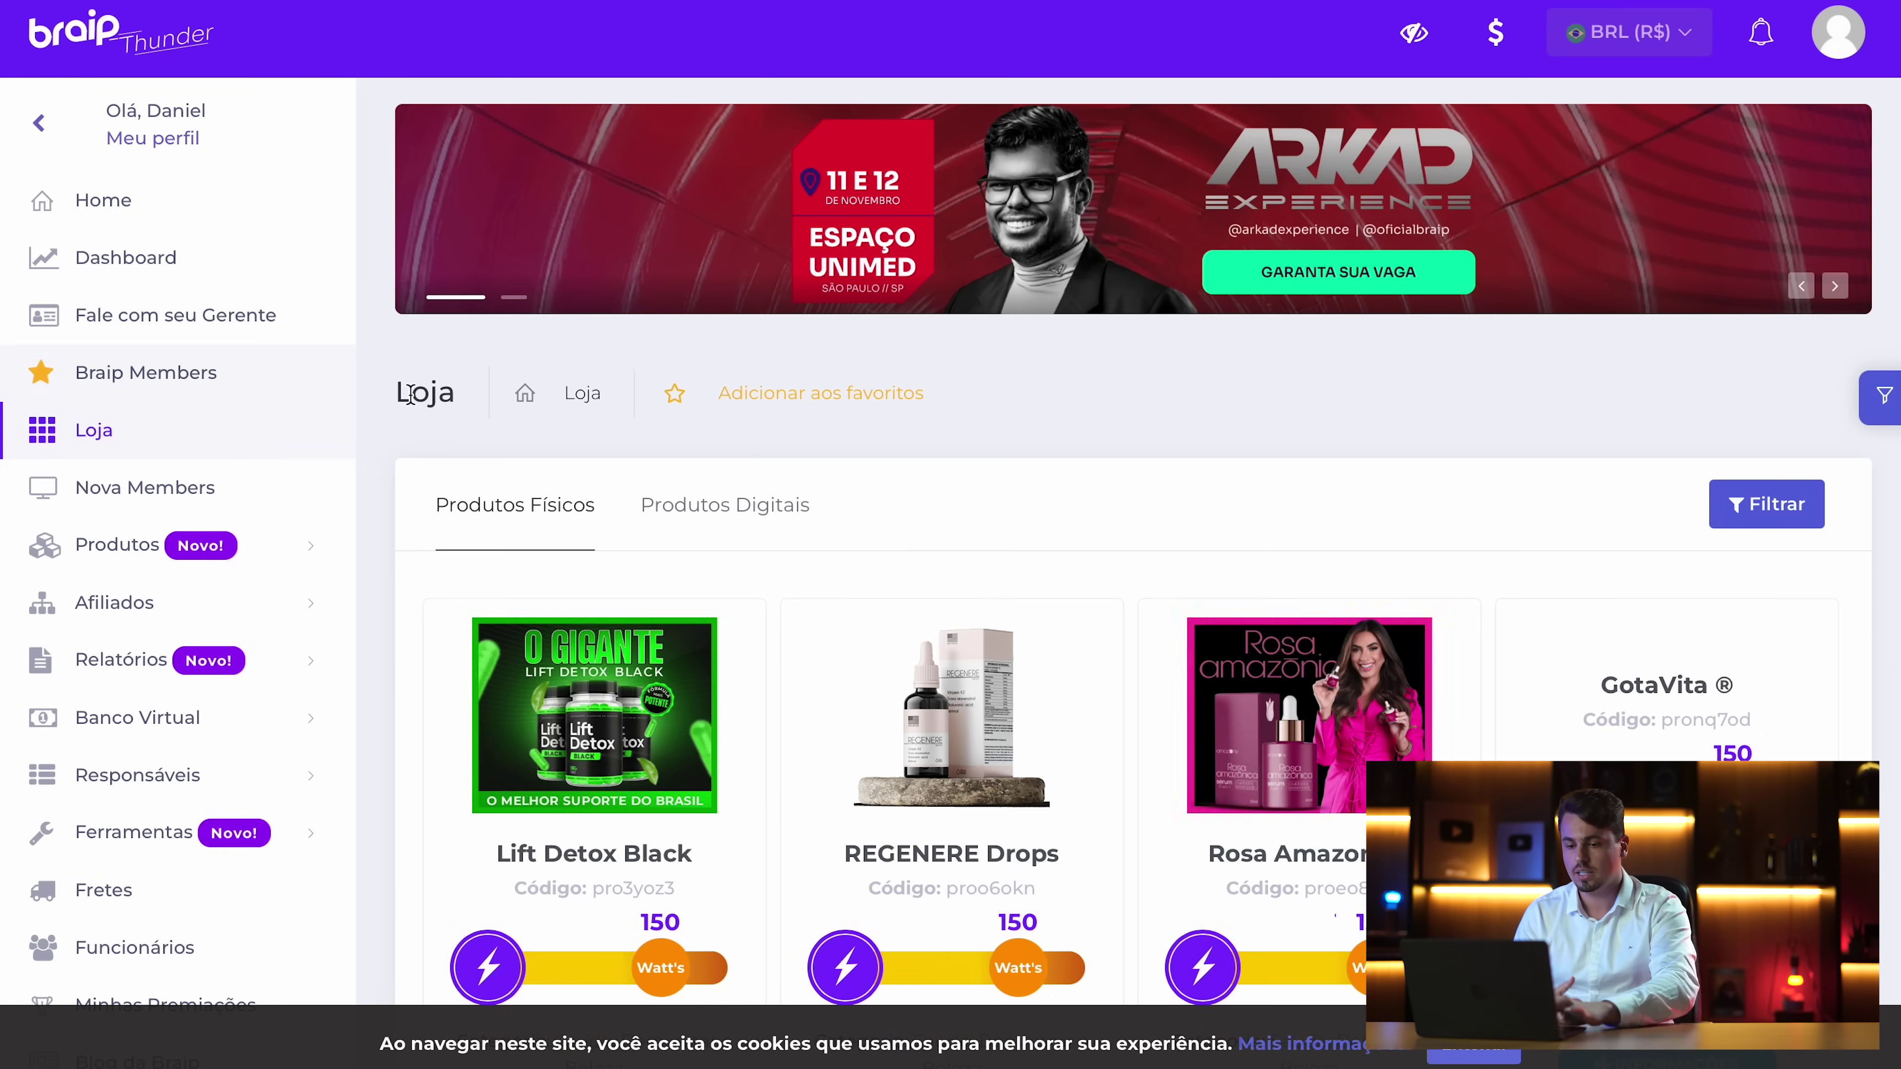
scroll(700, 547, "down", 4)
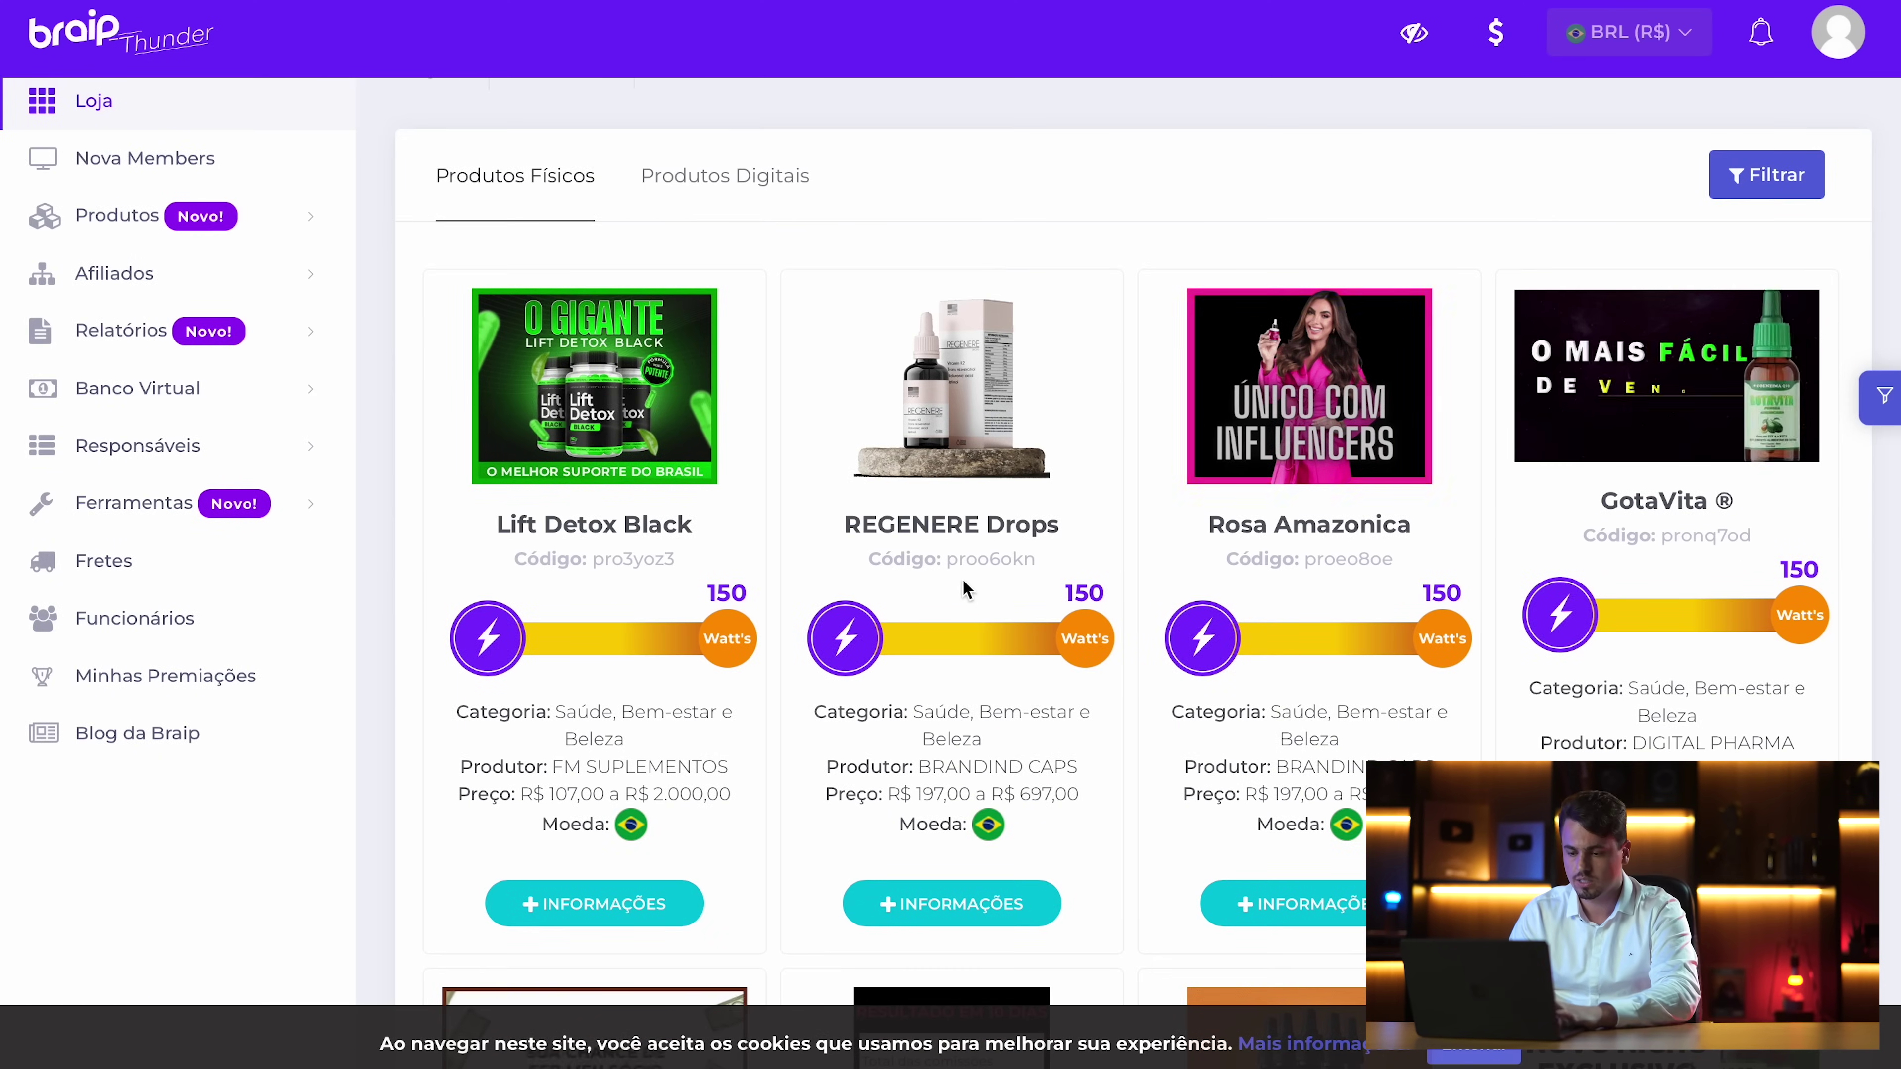
scroll(969, 403, "down", 2)
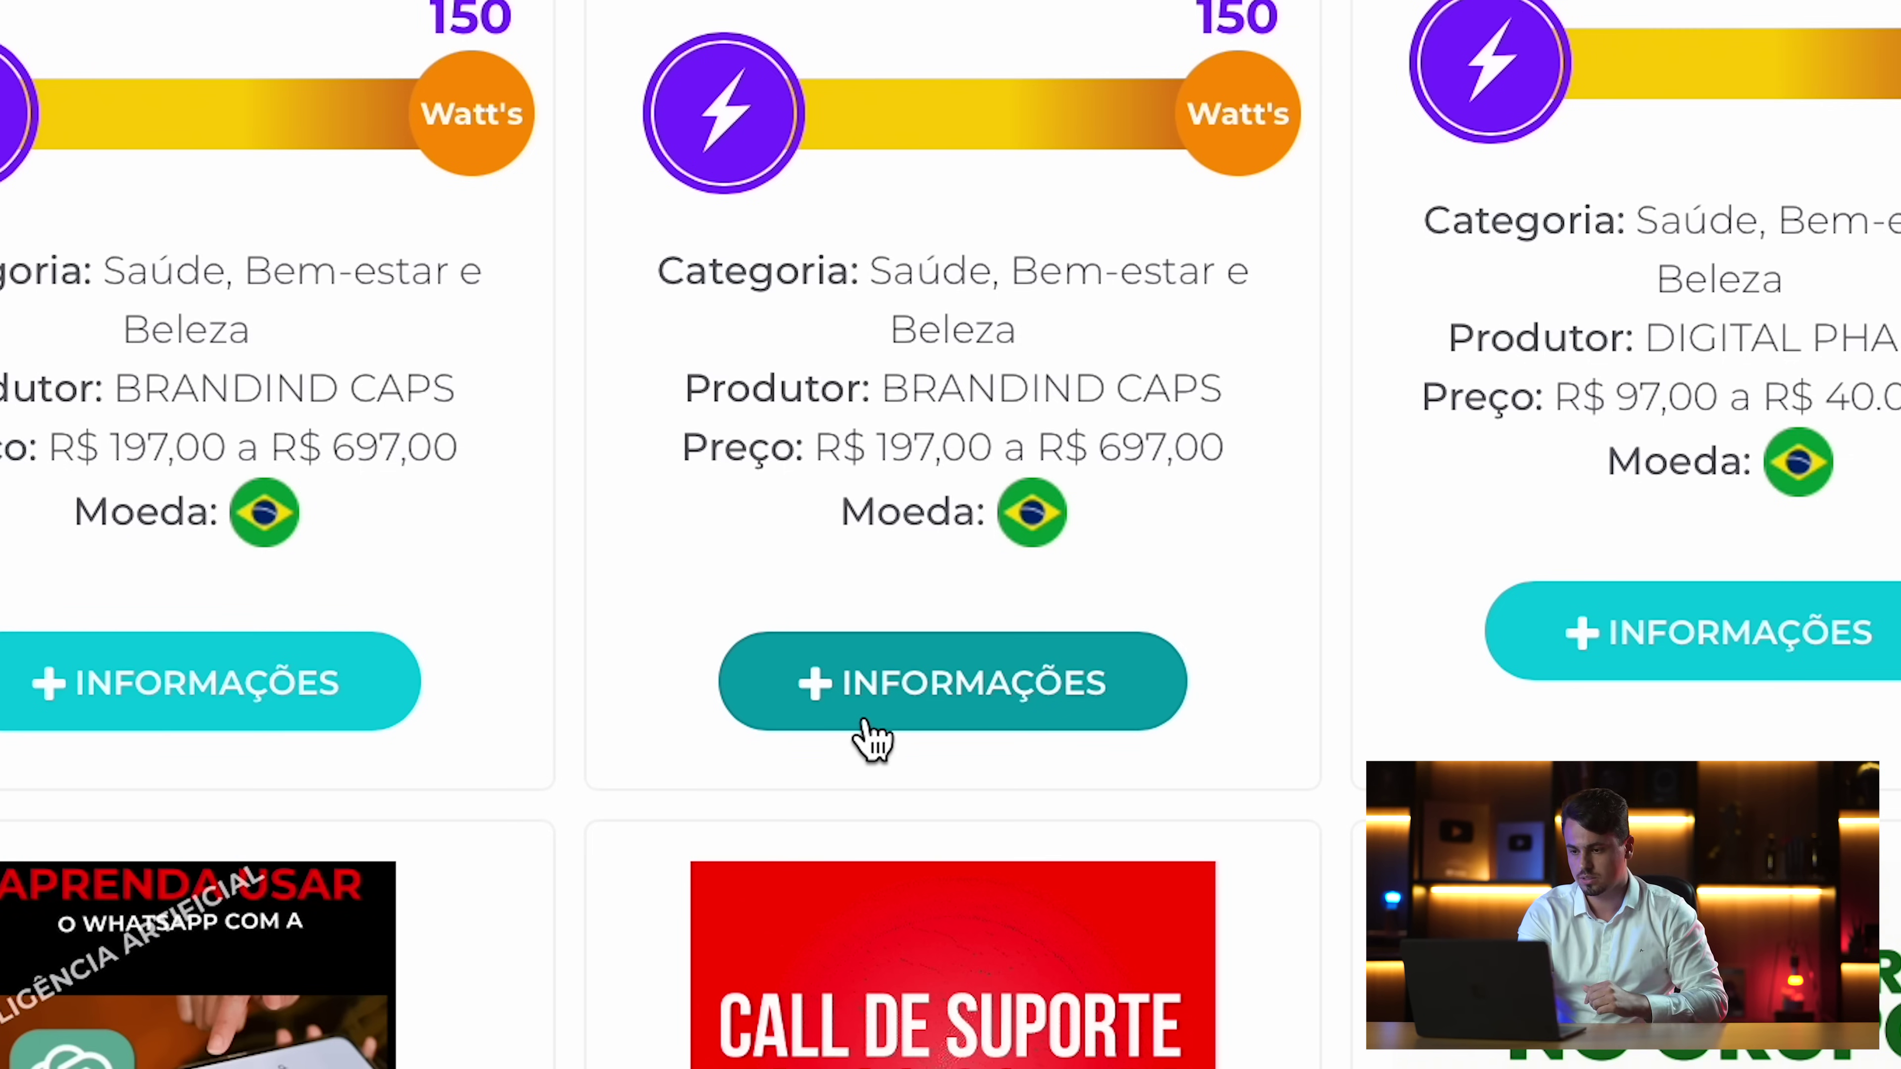
Open the Rosa Amazonica product details and highlight its name and 60,00% commission
left_click(867, 723)
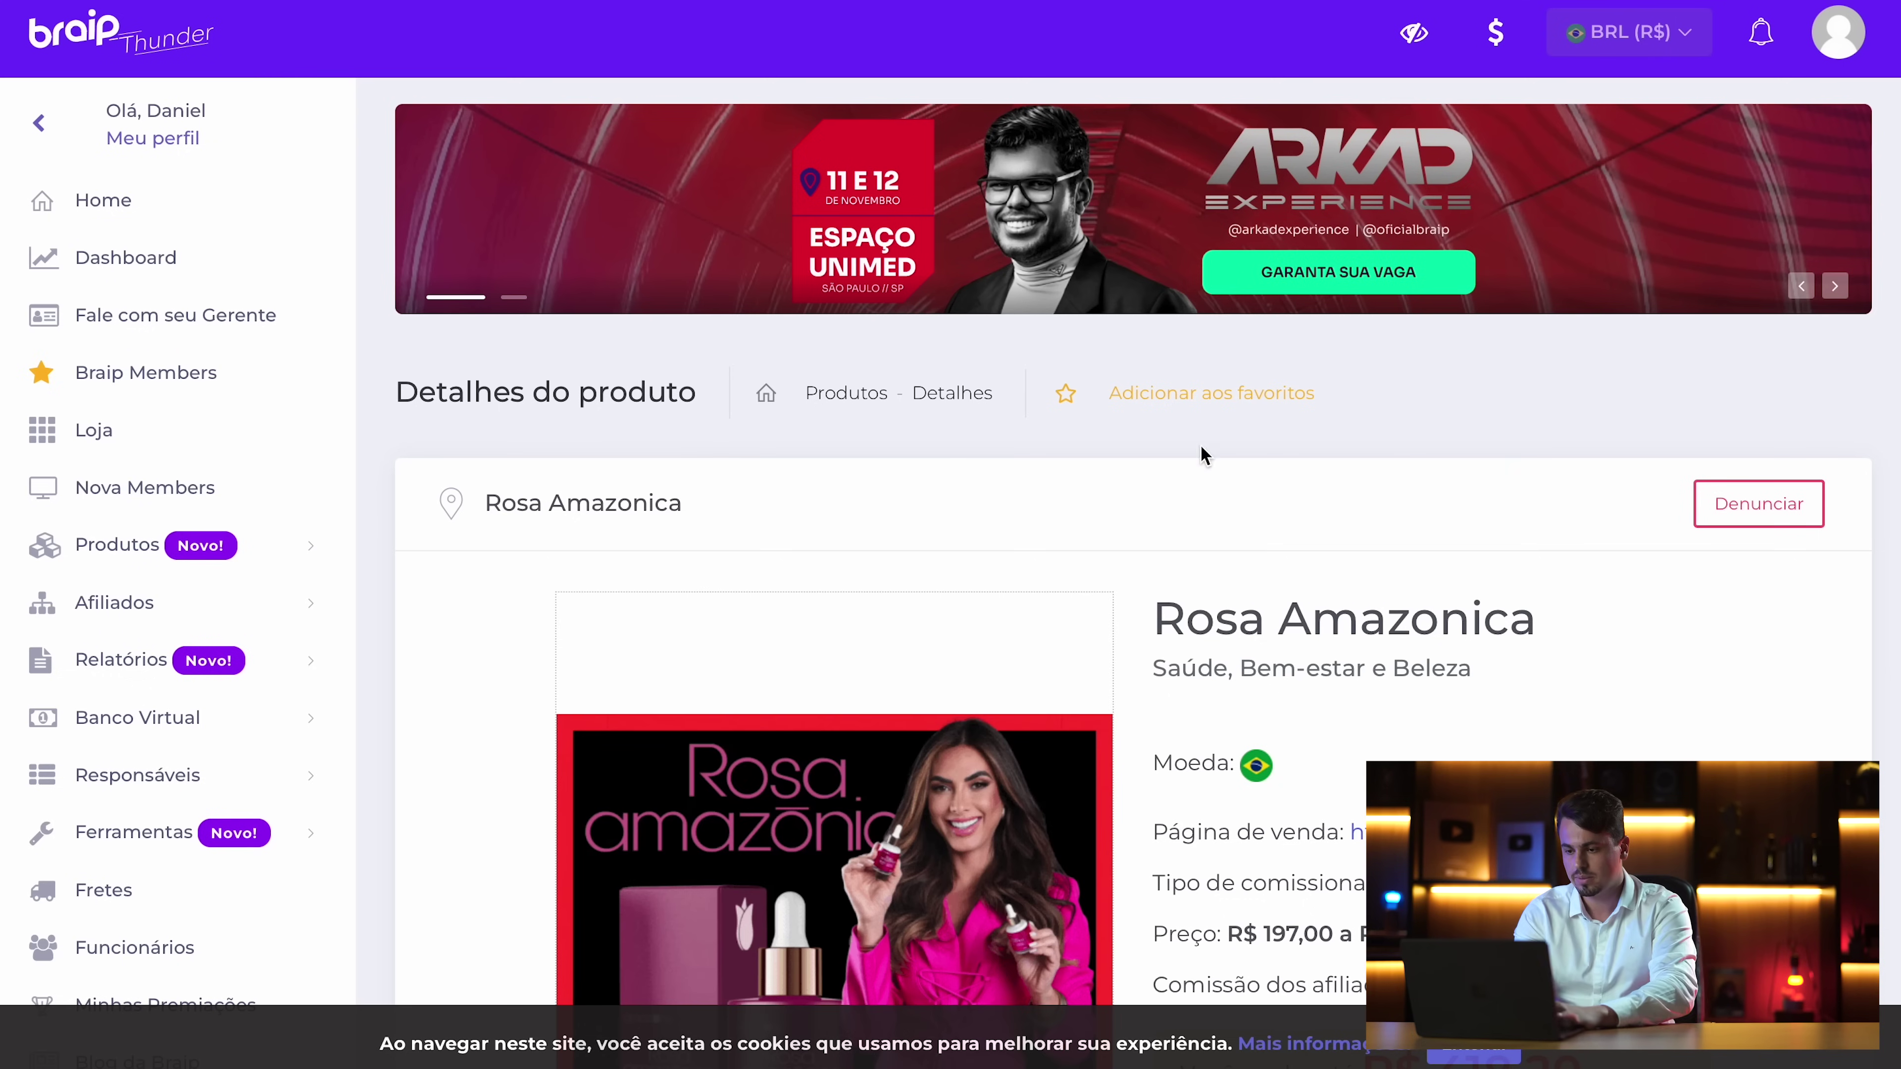
left_click_drag(1159, 598, 1627, 612)
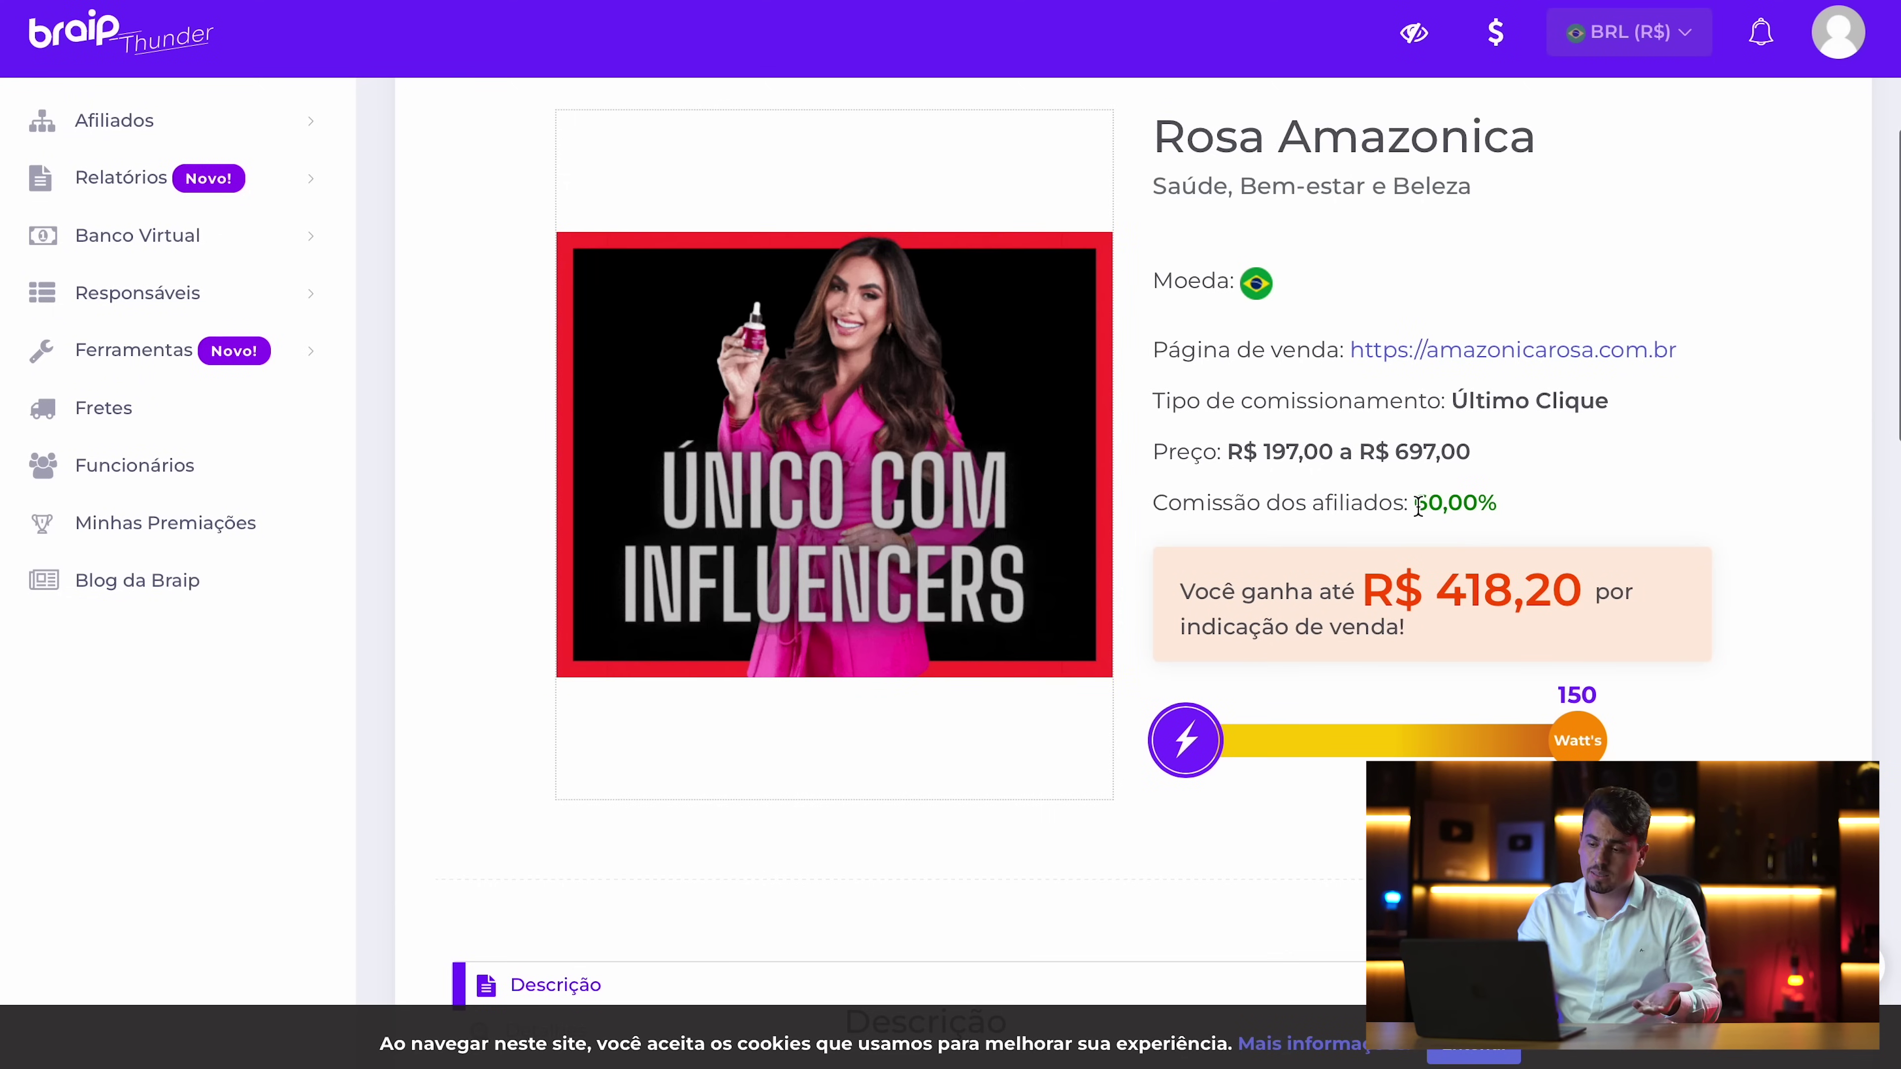
left_click_drag(1412, 503, 1570, 501)
left_click(1561, 614)
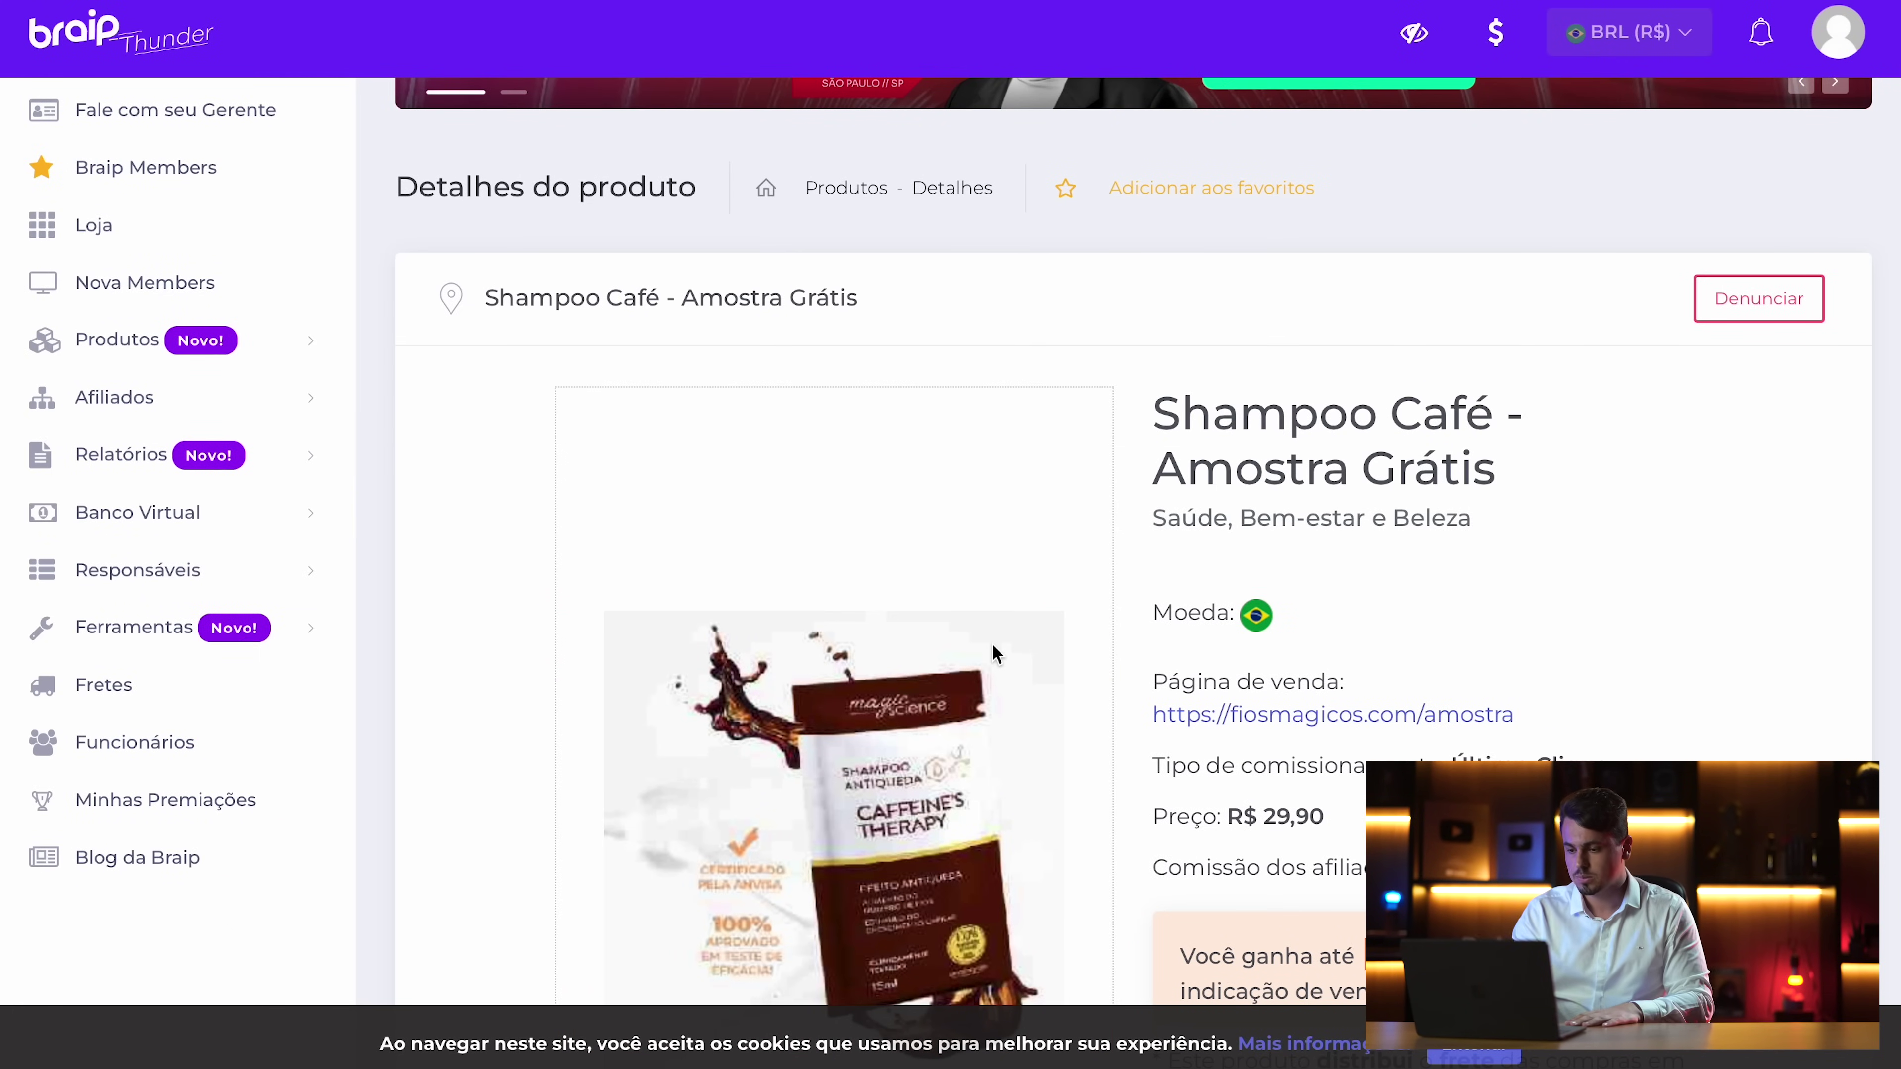
Show the 'Seus links de afiliado' tab with the product's affiliate links and checkouts
scroll(993, 654, "down", 10)
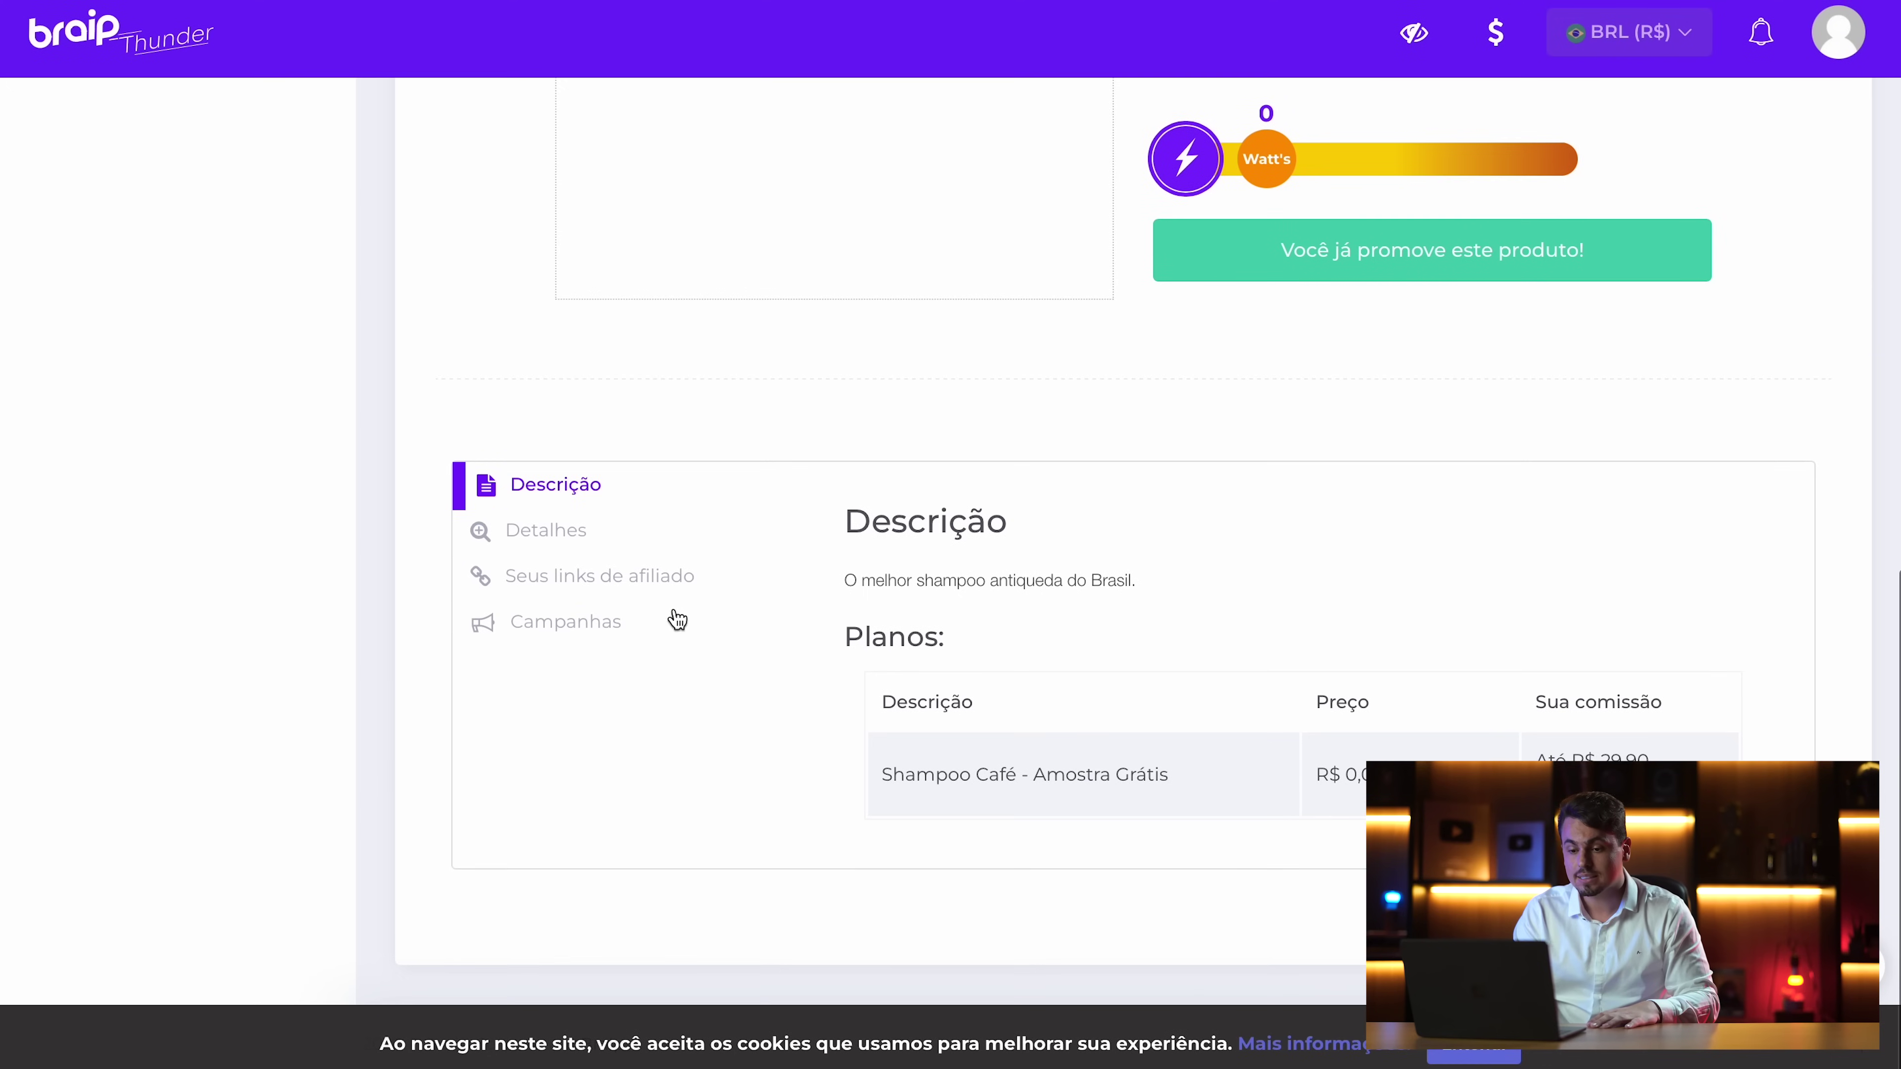
left_click(662, 588)
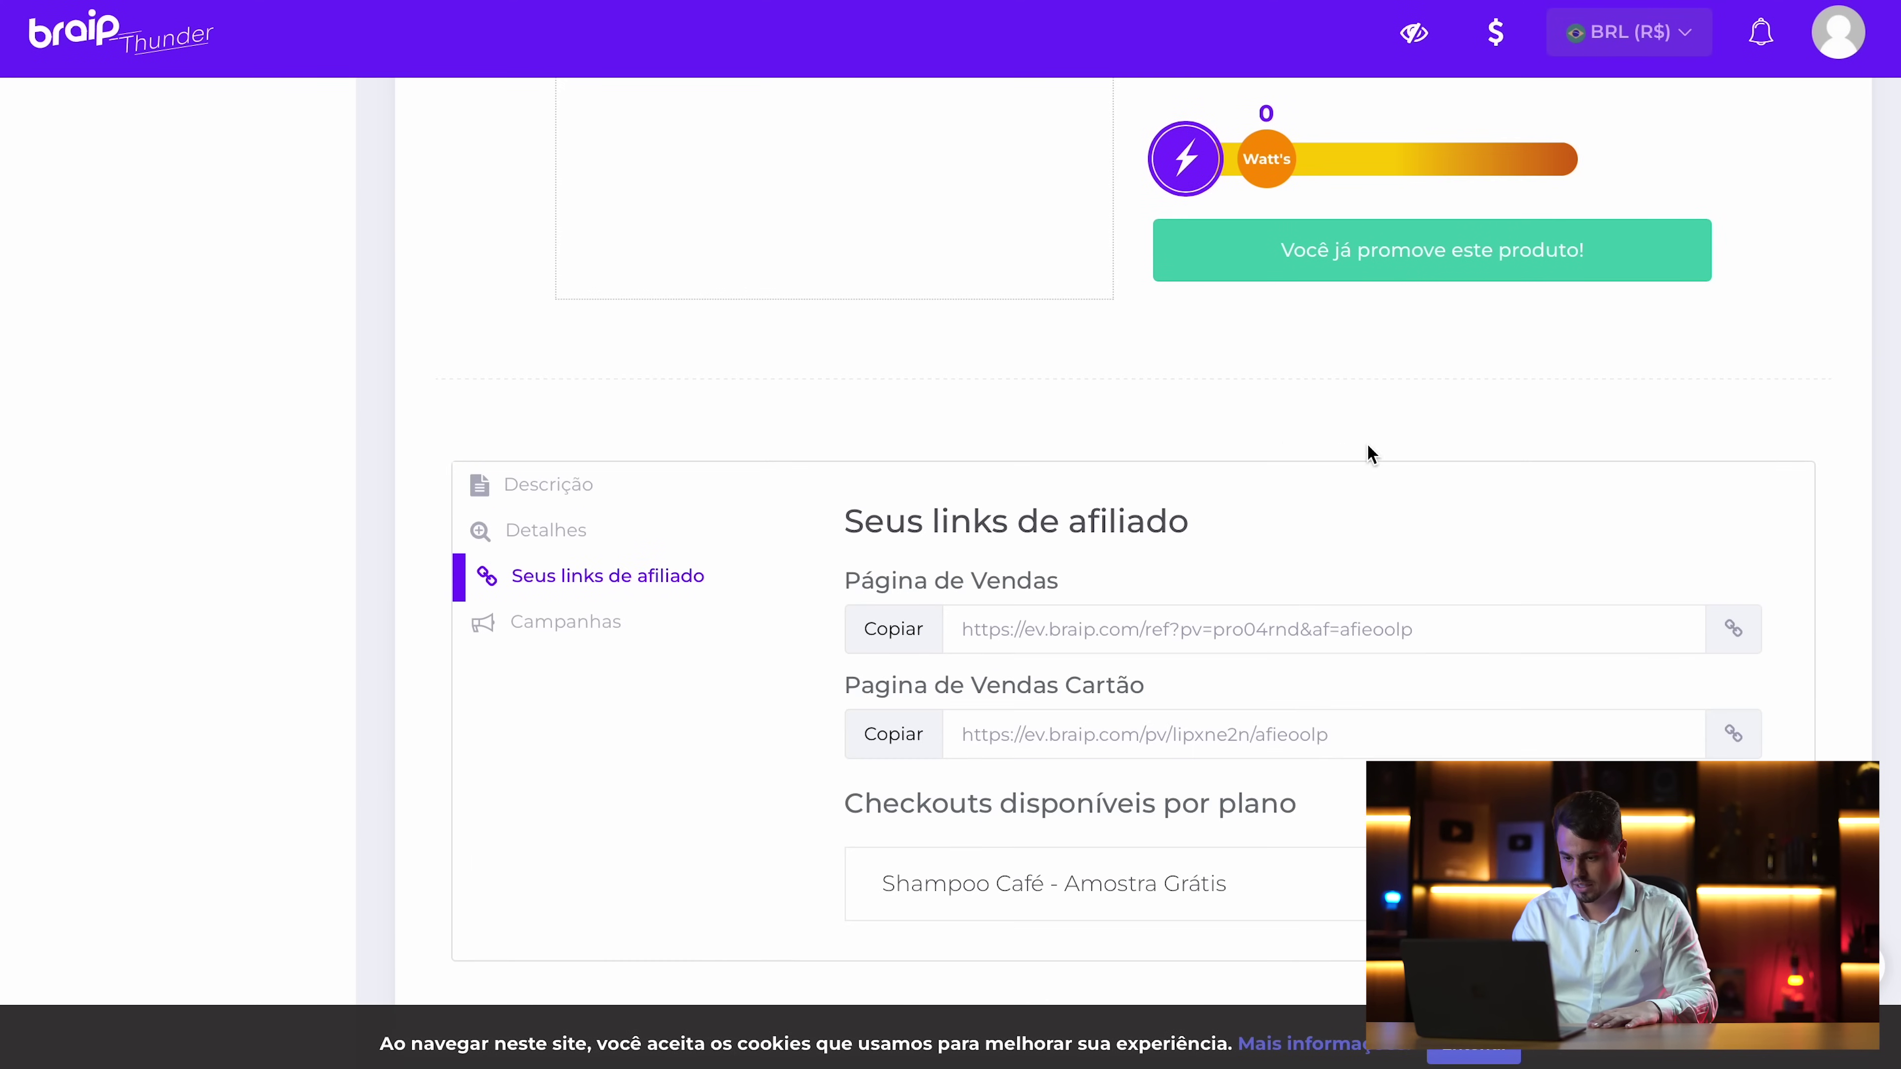
scroll(1055, 723, "down", 2)
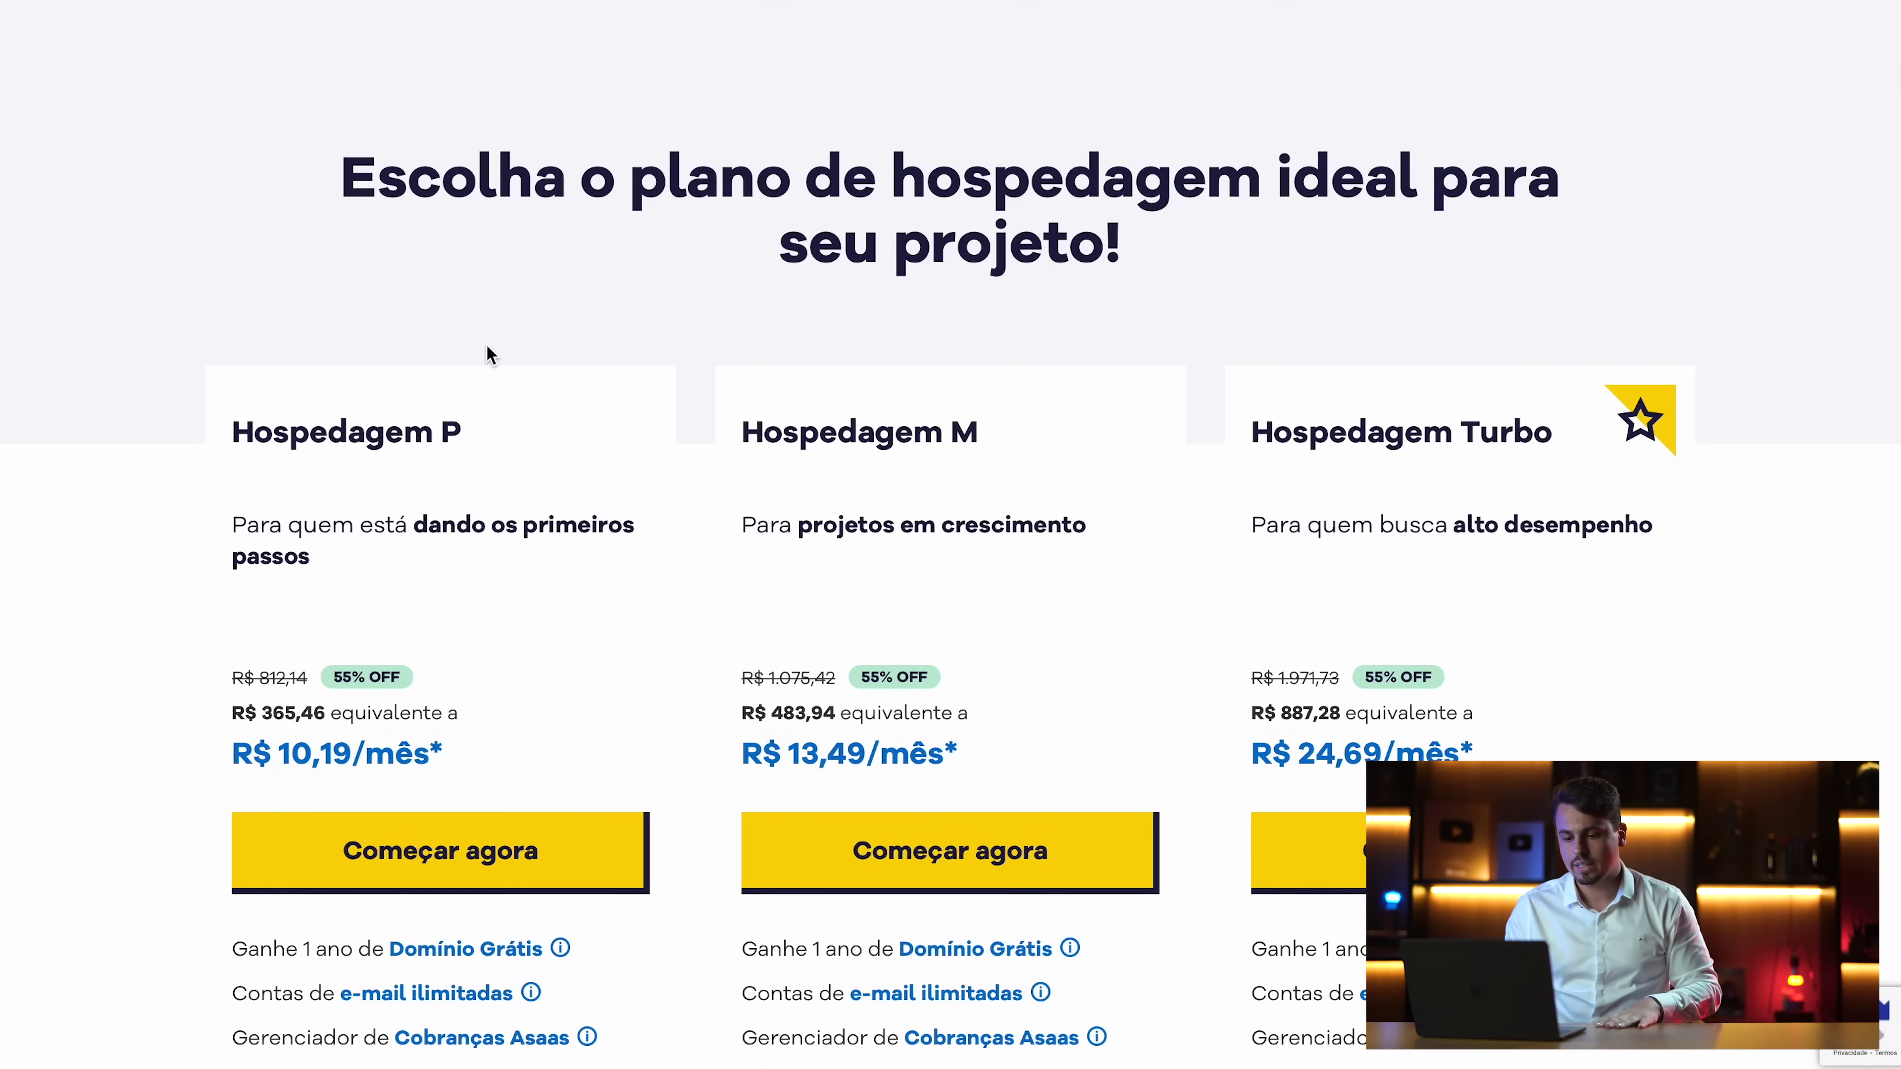
Scroll down the HostGator pricing page to the Hospedagem M plan
scroll(487, 346, "down", 4)
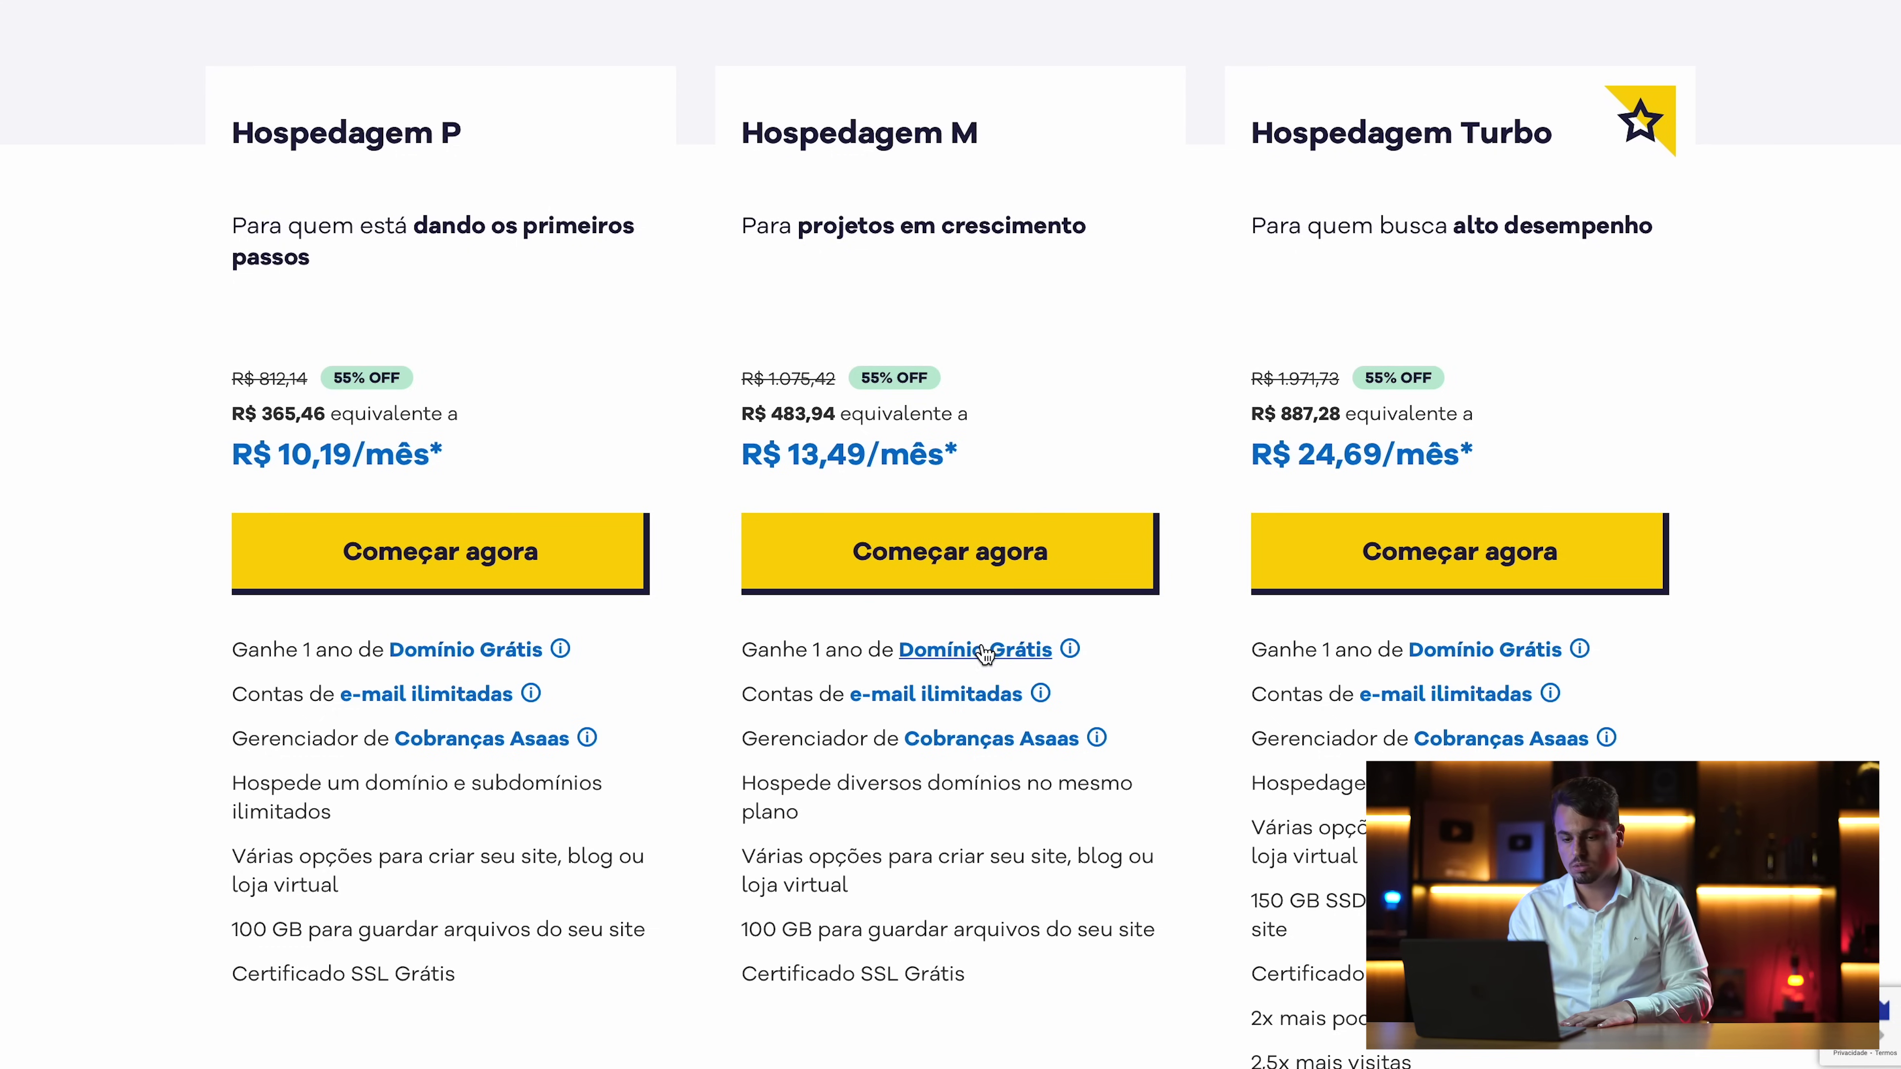
scroll(988, 653, "down", 2)
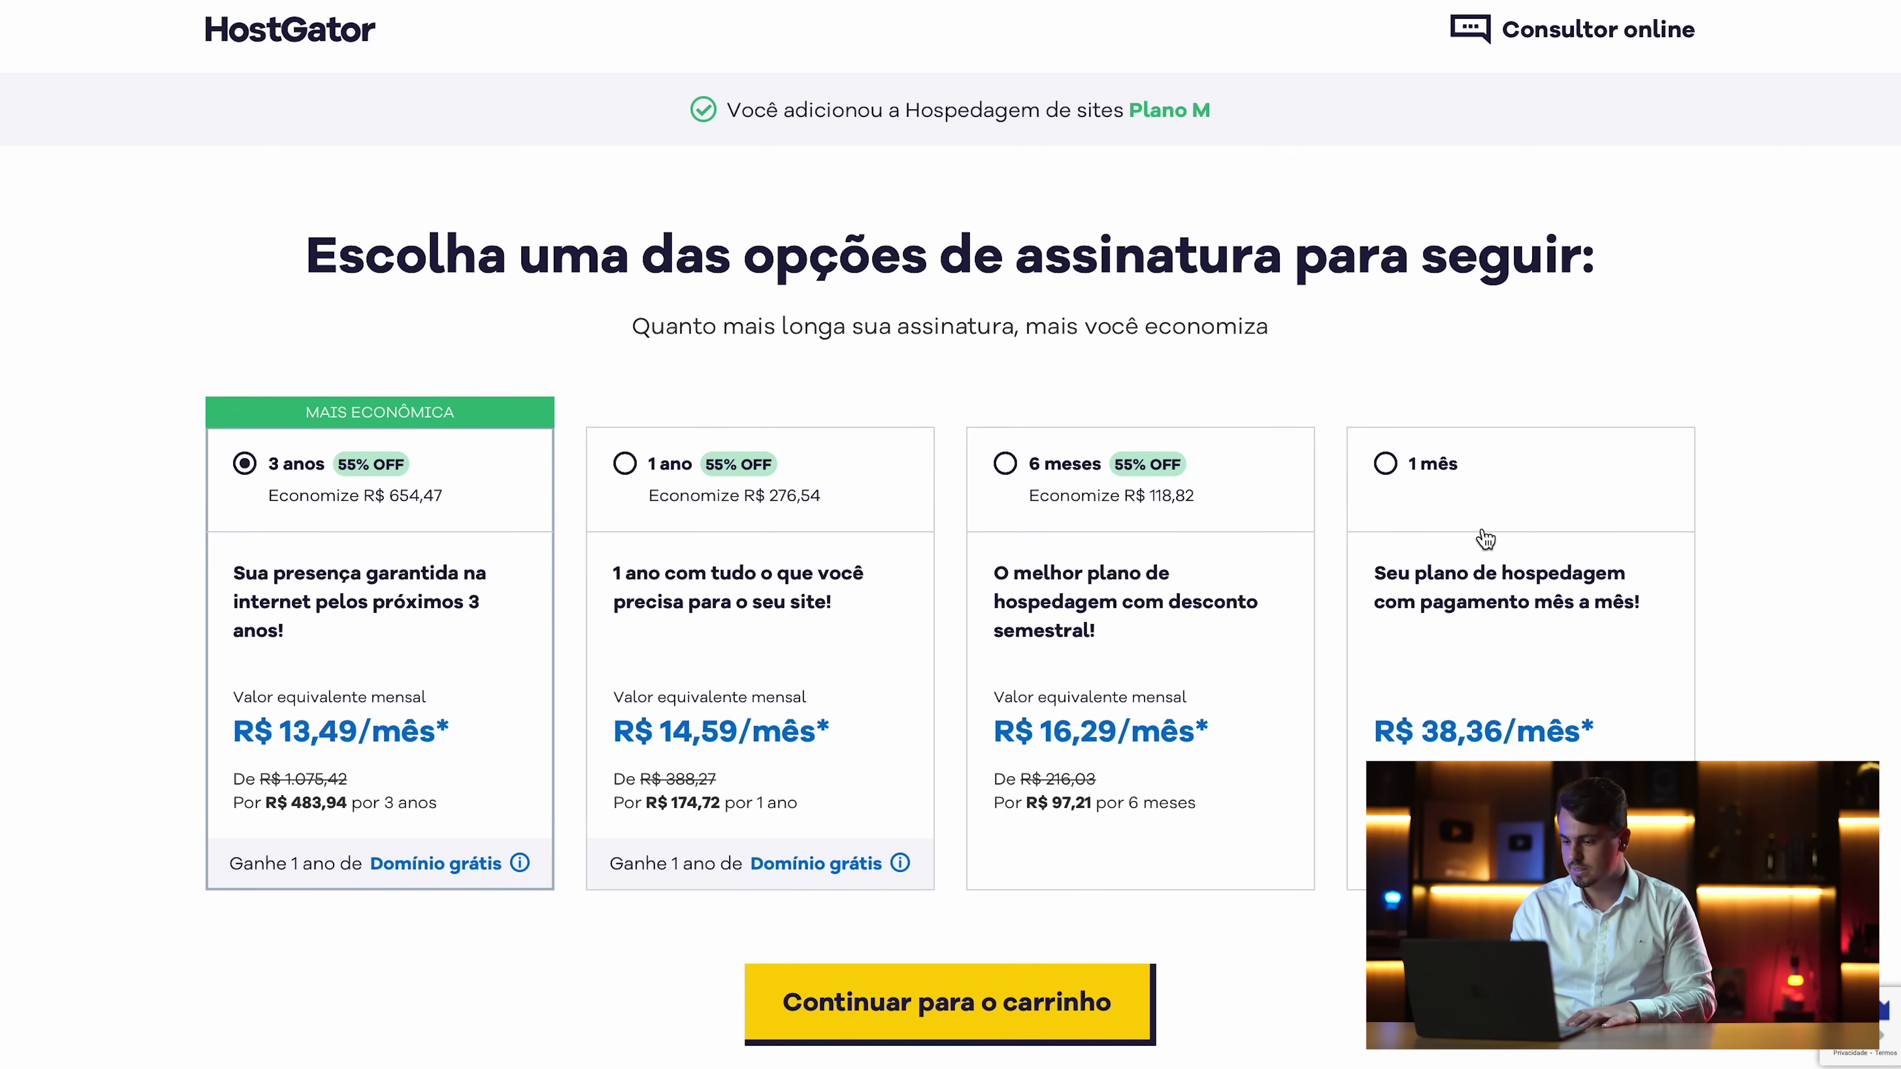
Select the 3 anos subscription for Plano M and continue to the cart
left_click(1108, 486)
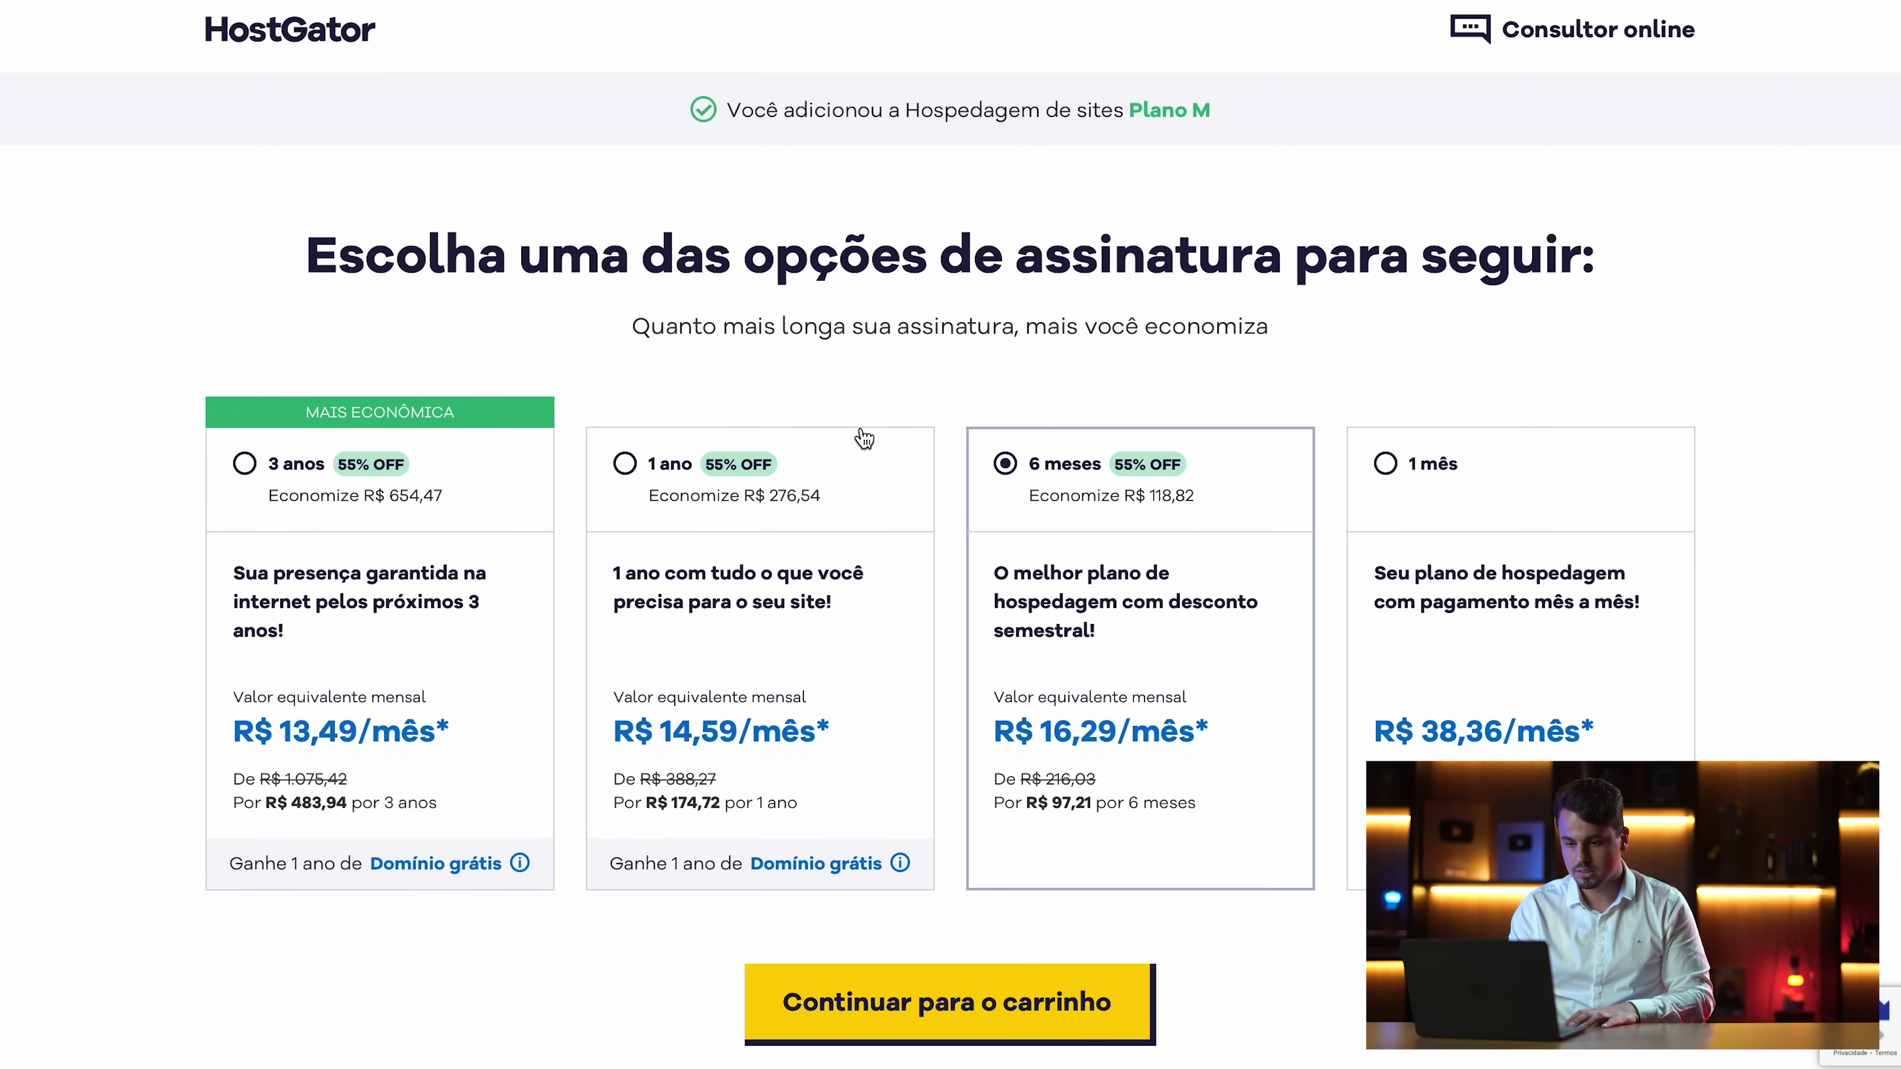
left_click(290, 476)
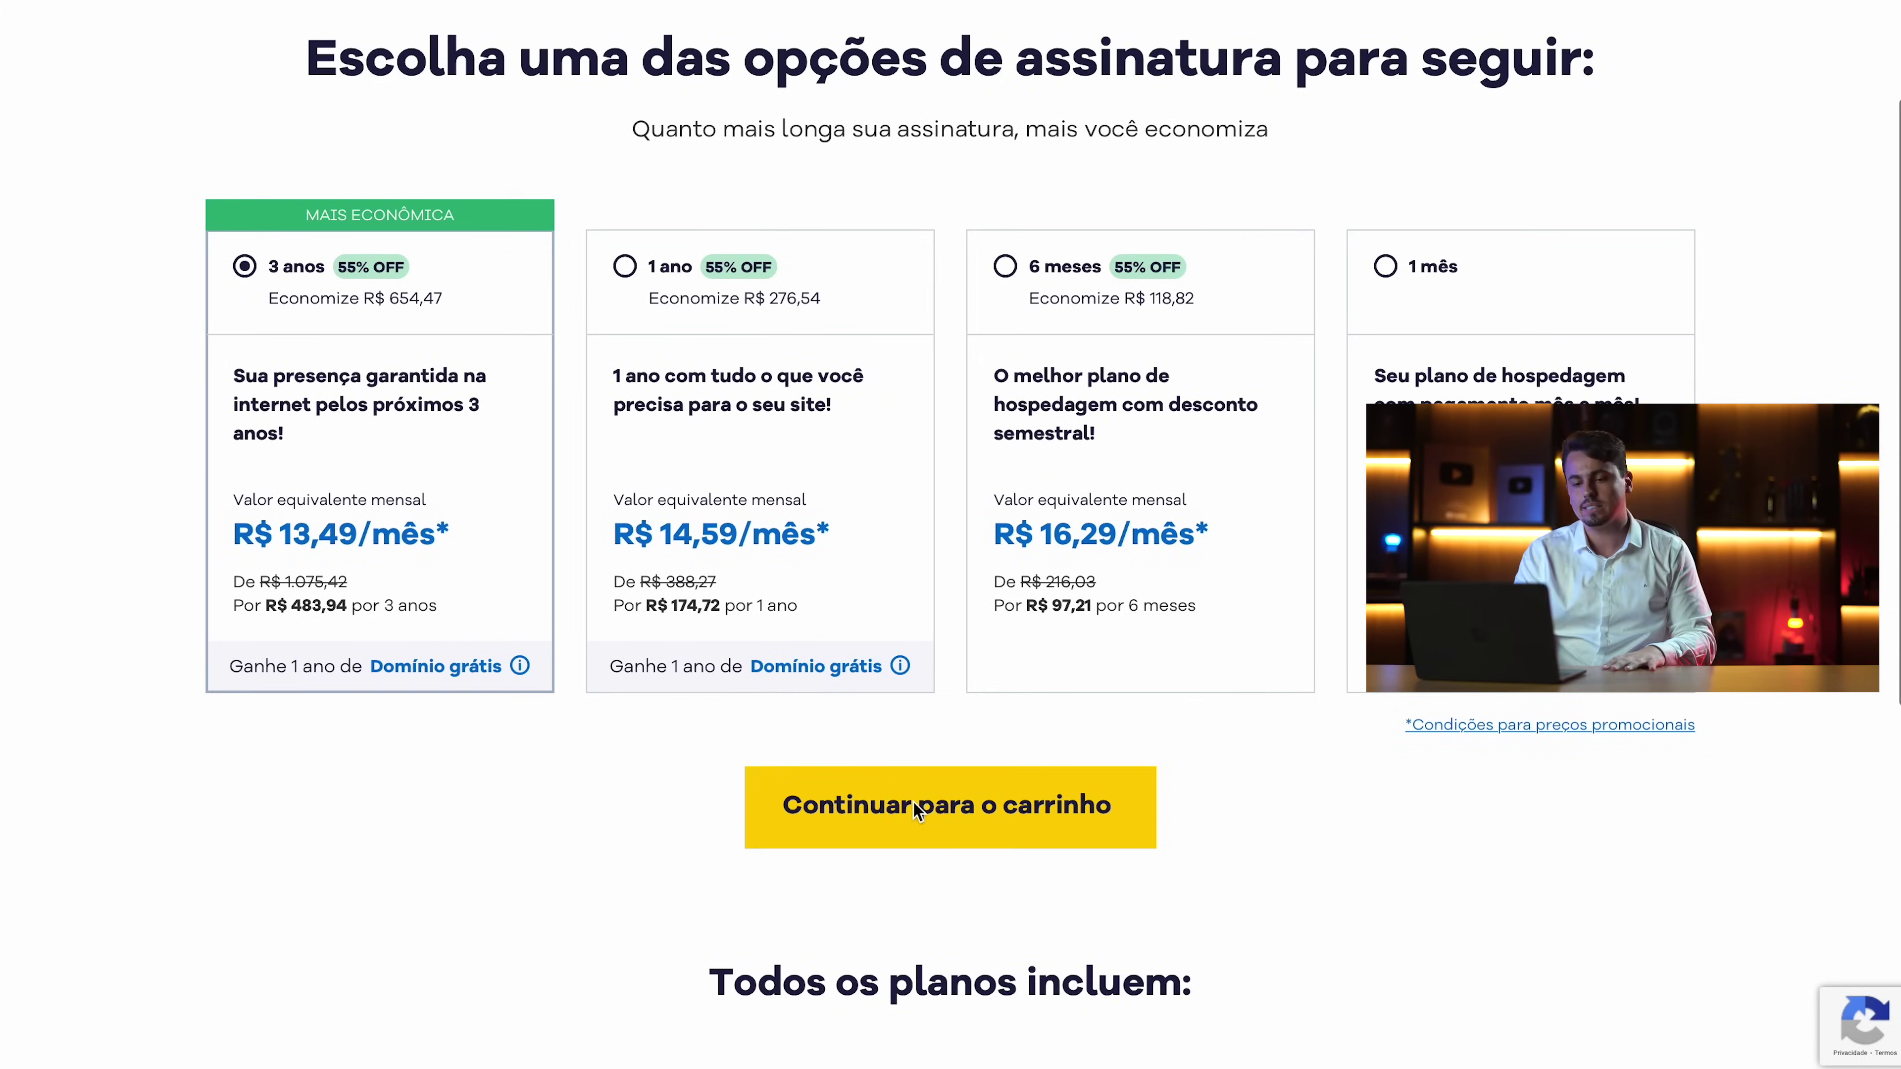
left_click(912, 803)
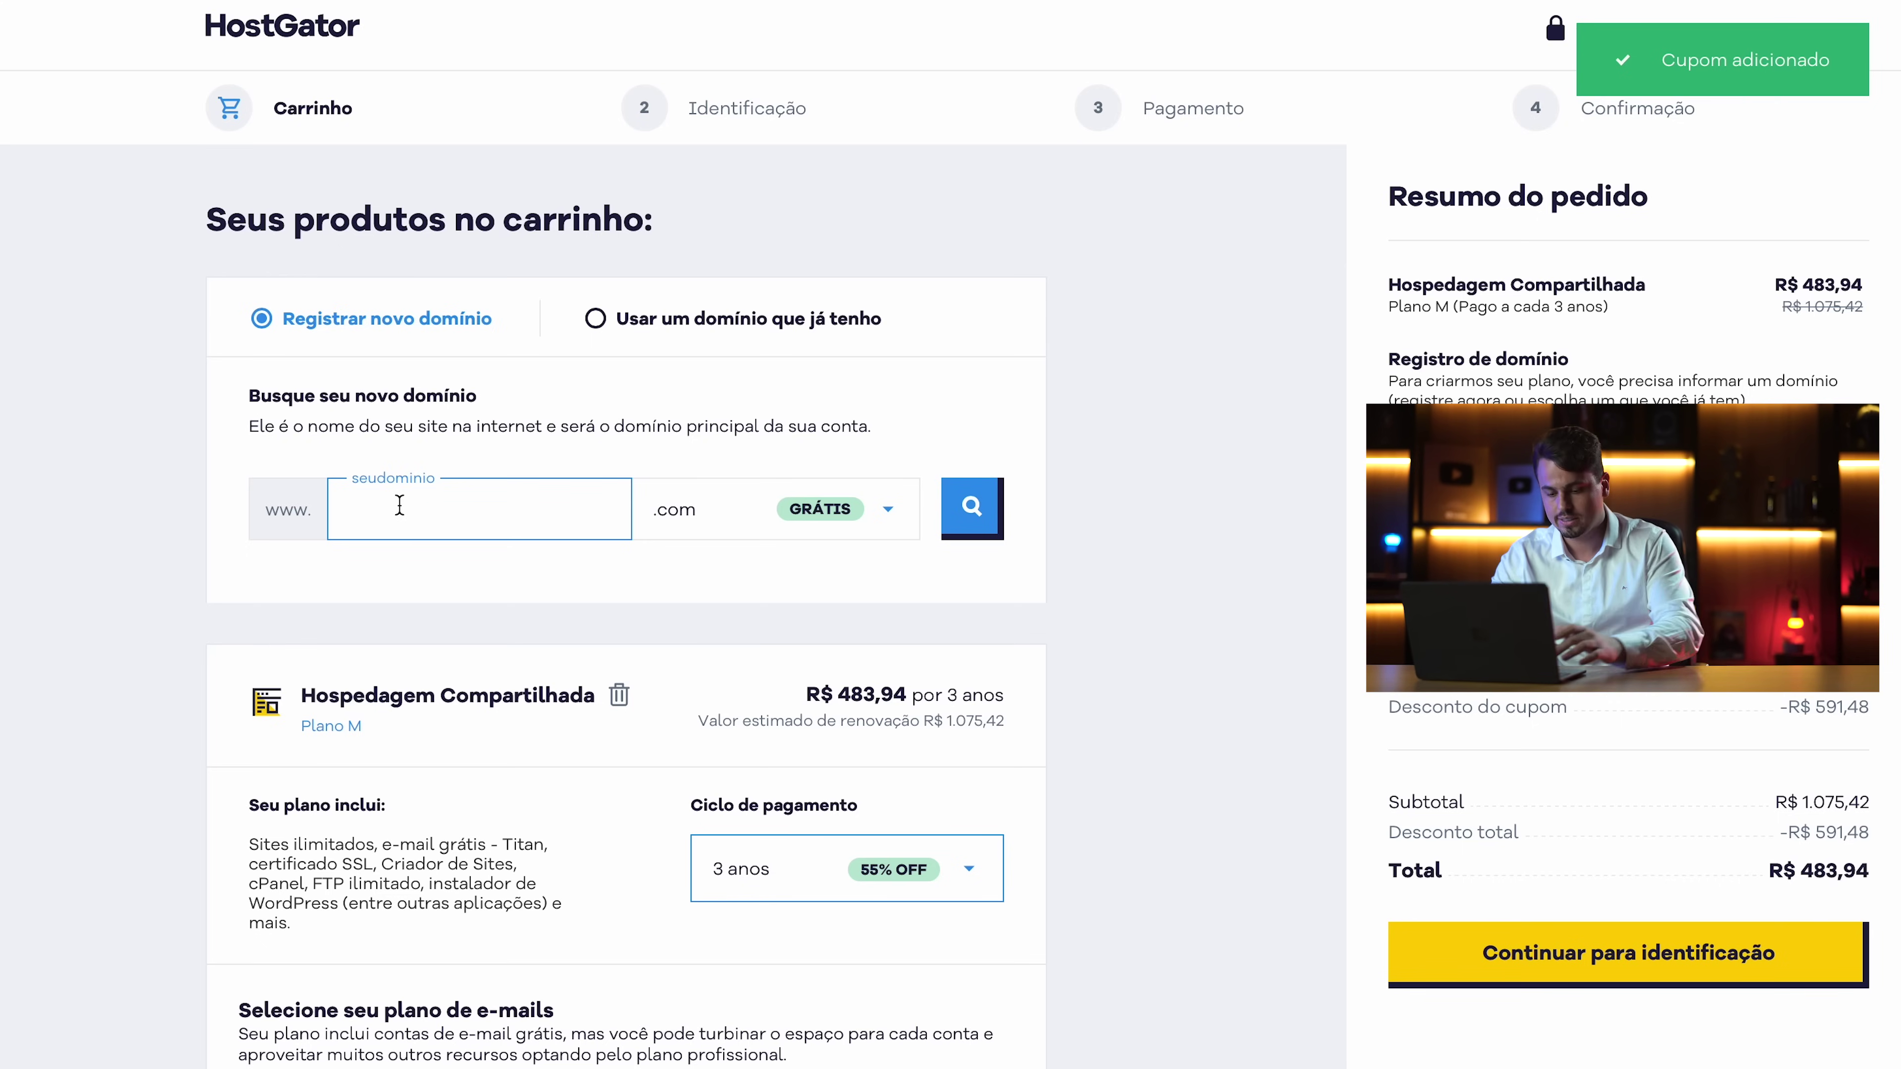
Register the domain videodanielpenin.com.br, validate it, and continue to identification
type("vid")
type("eodani")
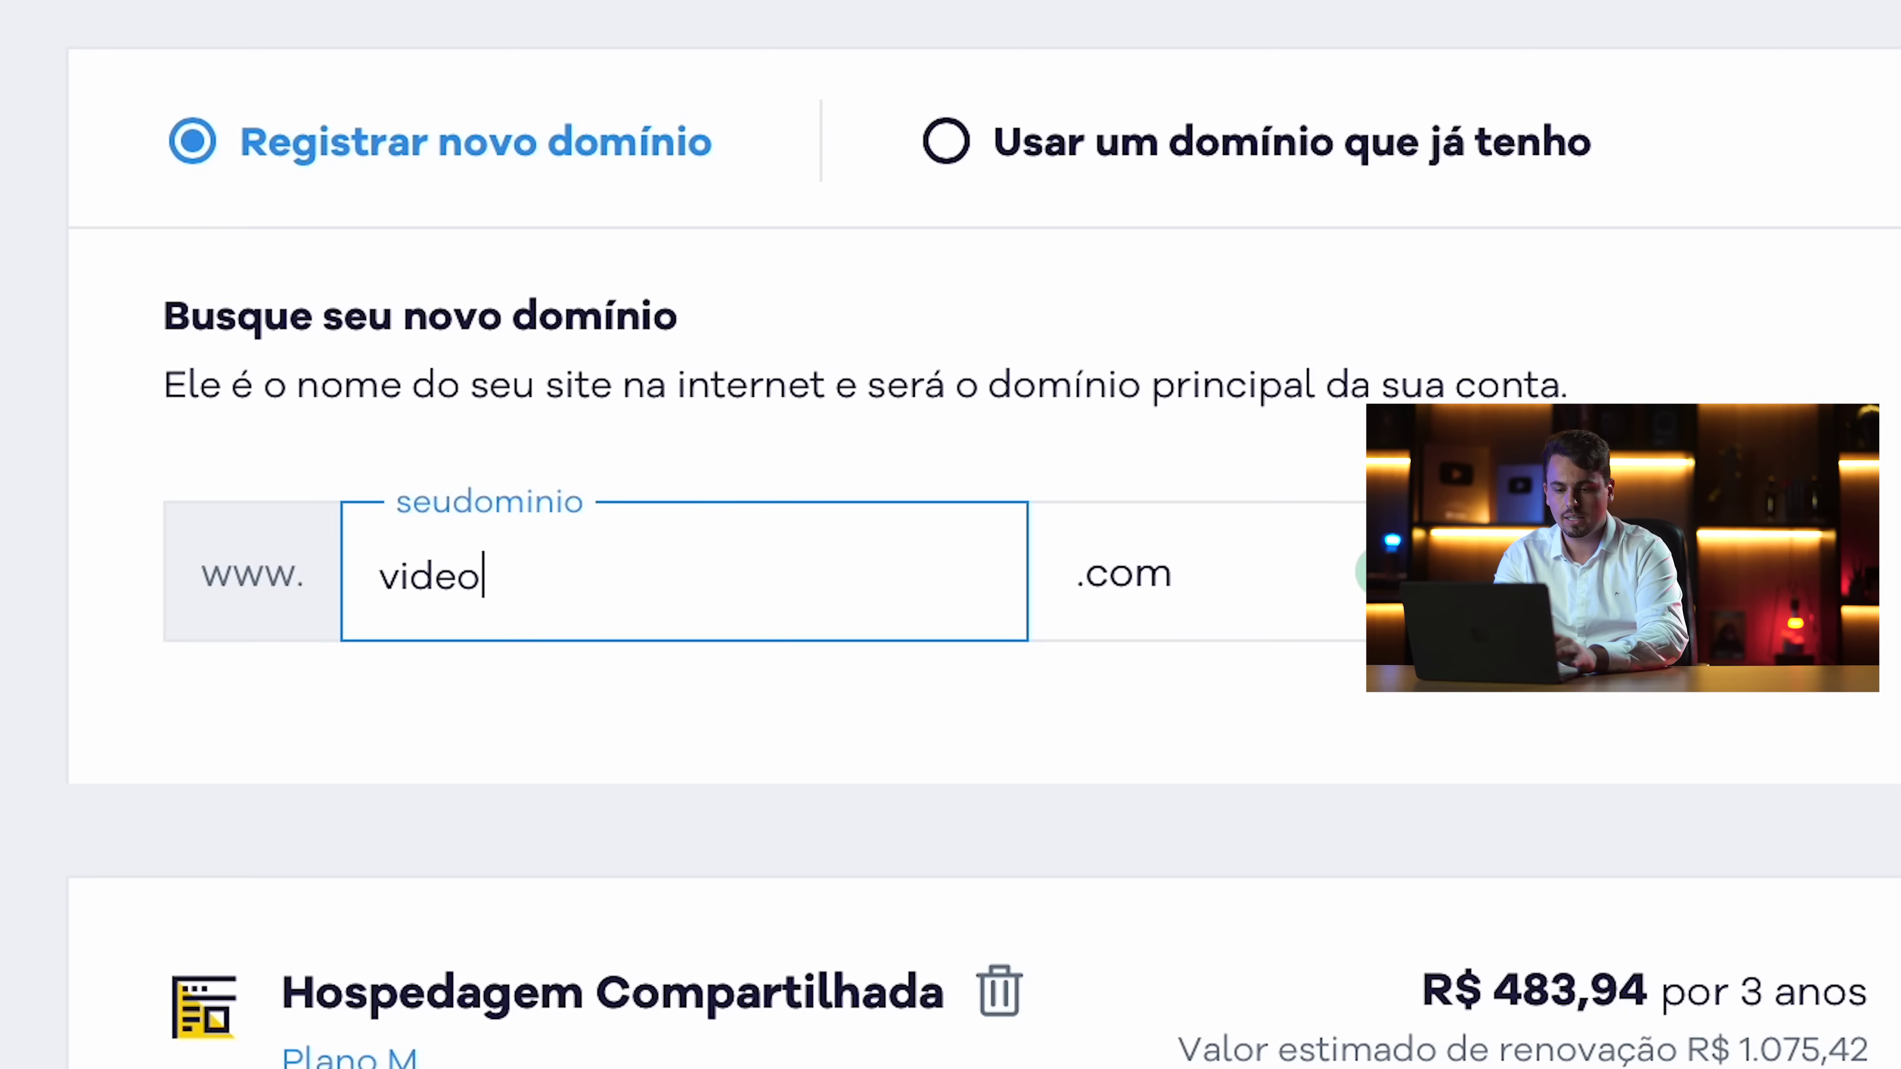
type("elpenin")
left_click(1195, 600)
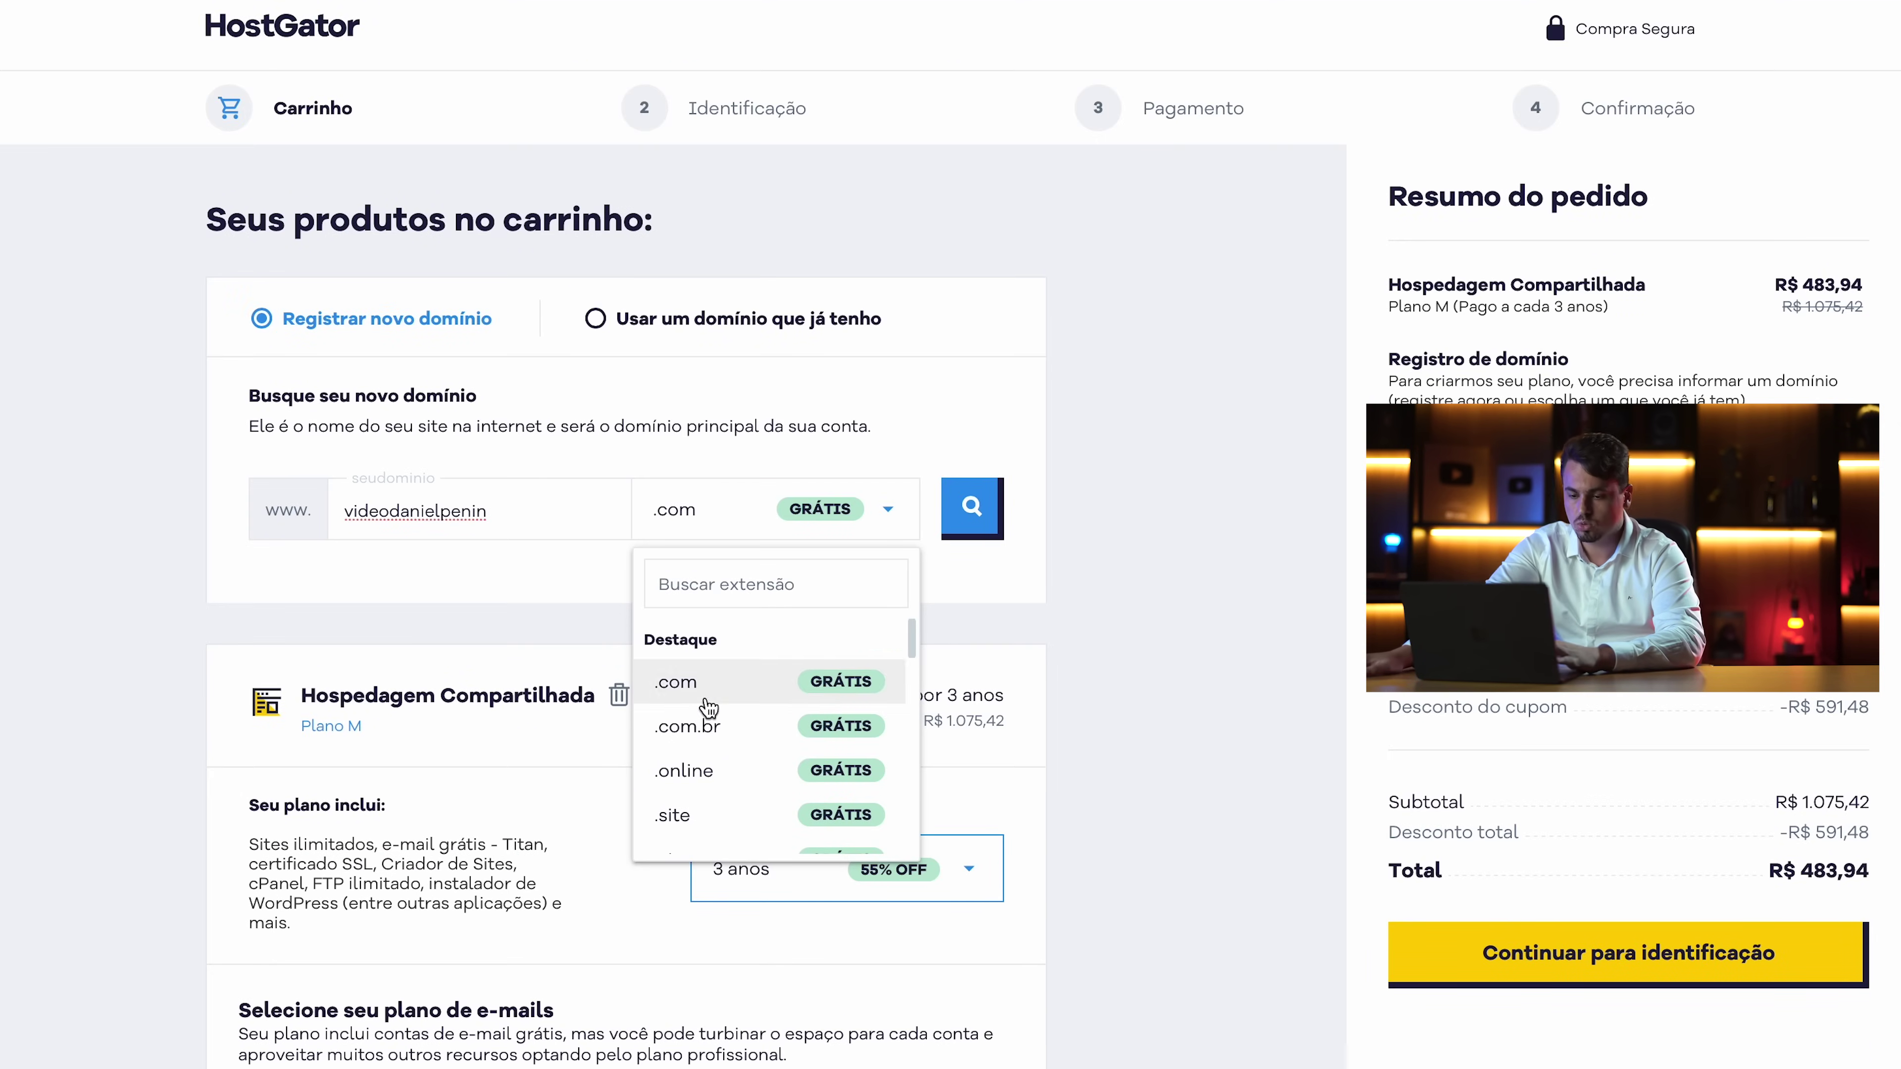
left_click(700, 743)
scroll(598, 779, "down", 10)
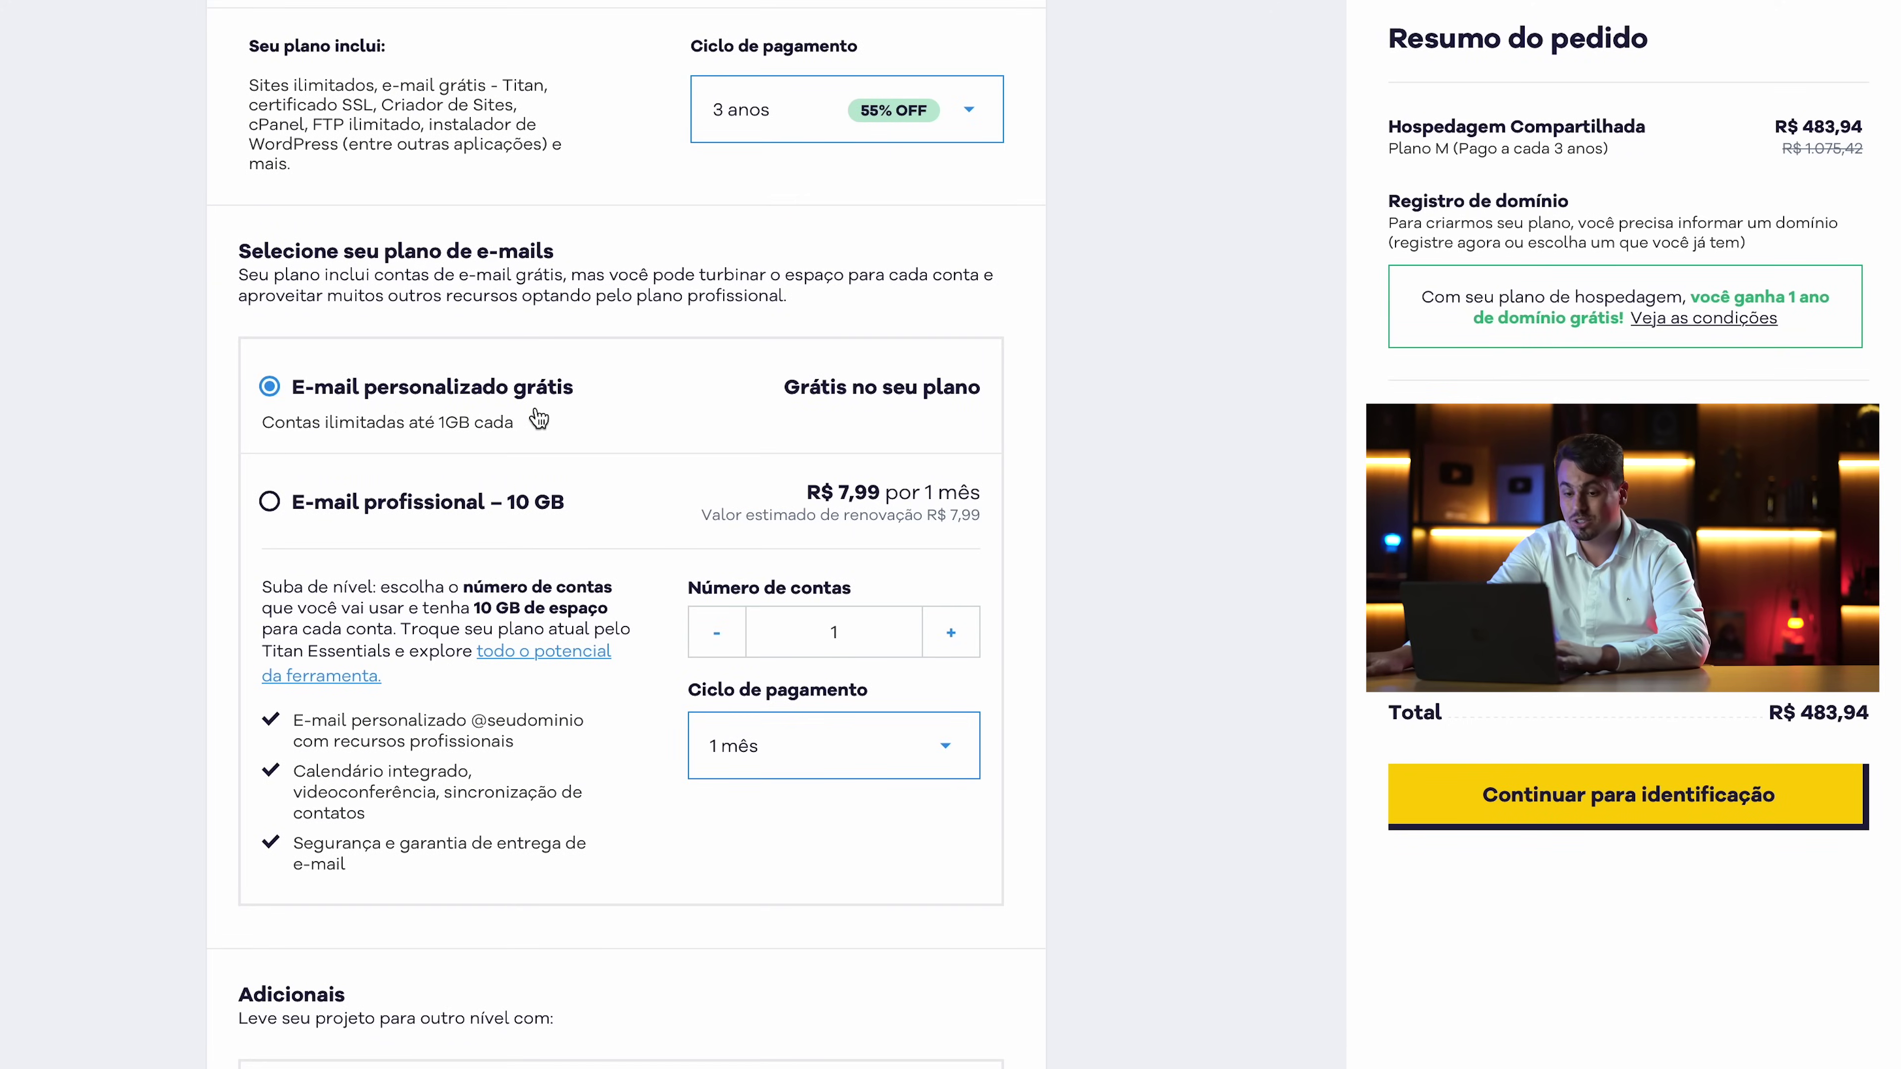
scroll(539, 417, "down", 5)
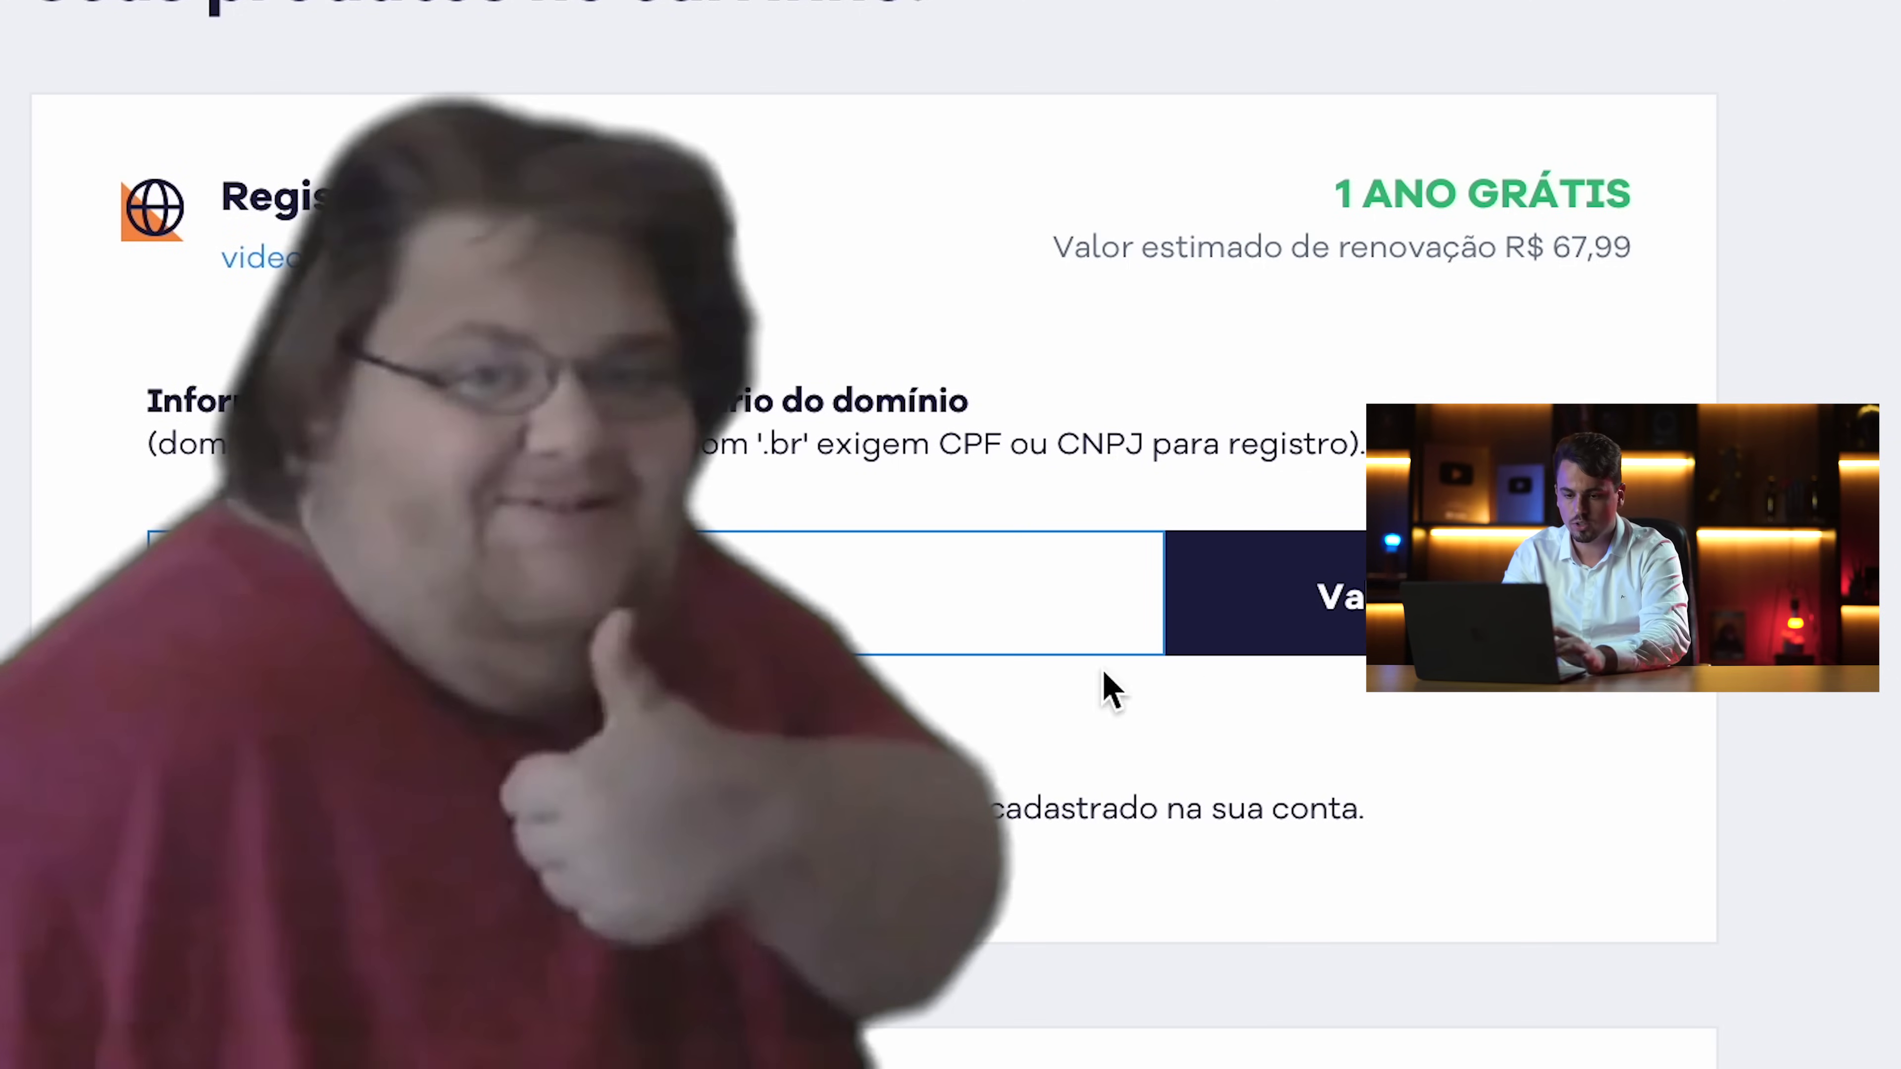
left_click(1306, 638)
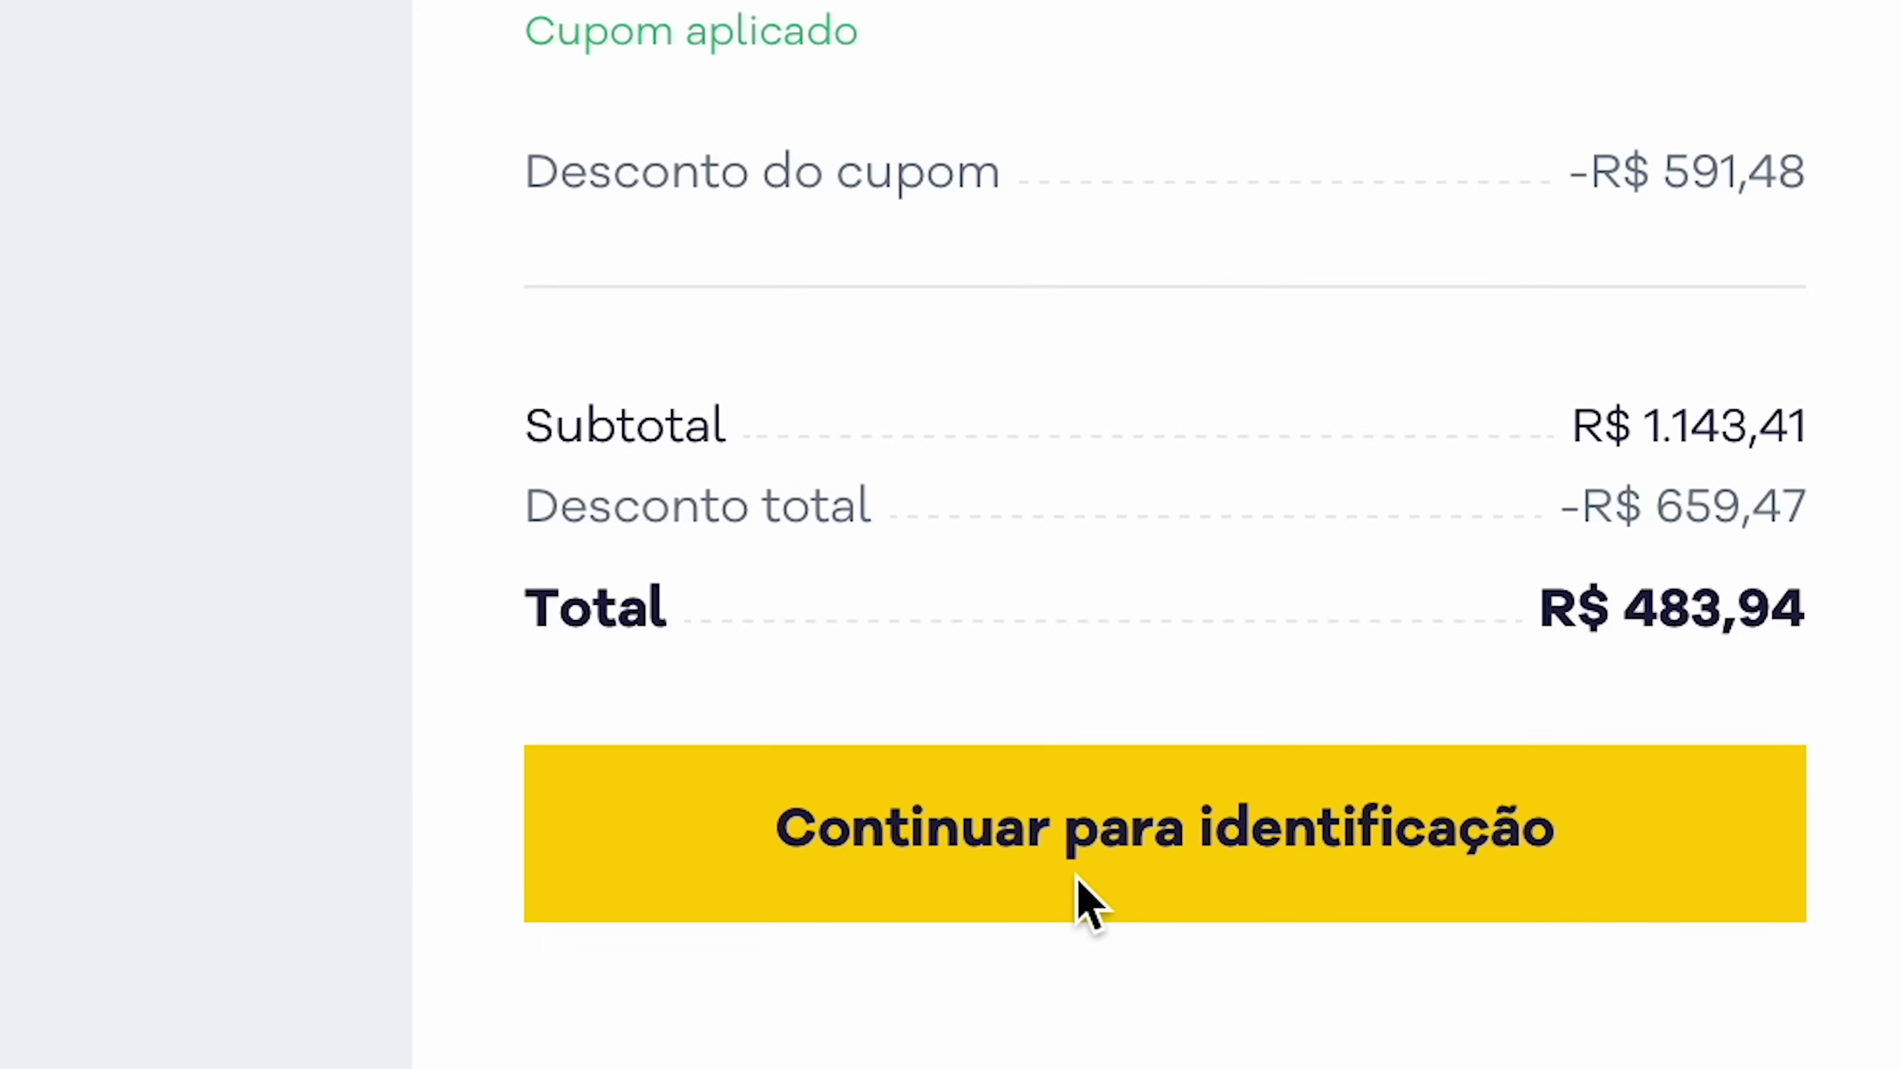
left_click(1078, 877)
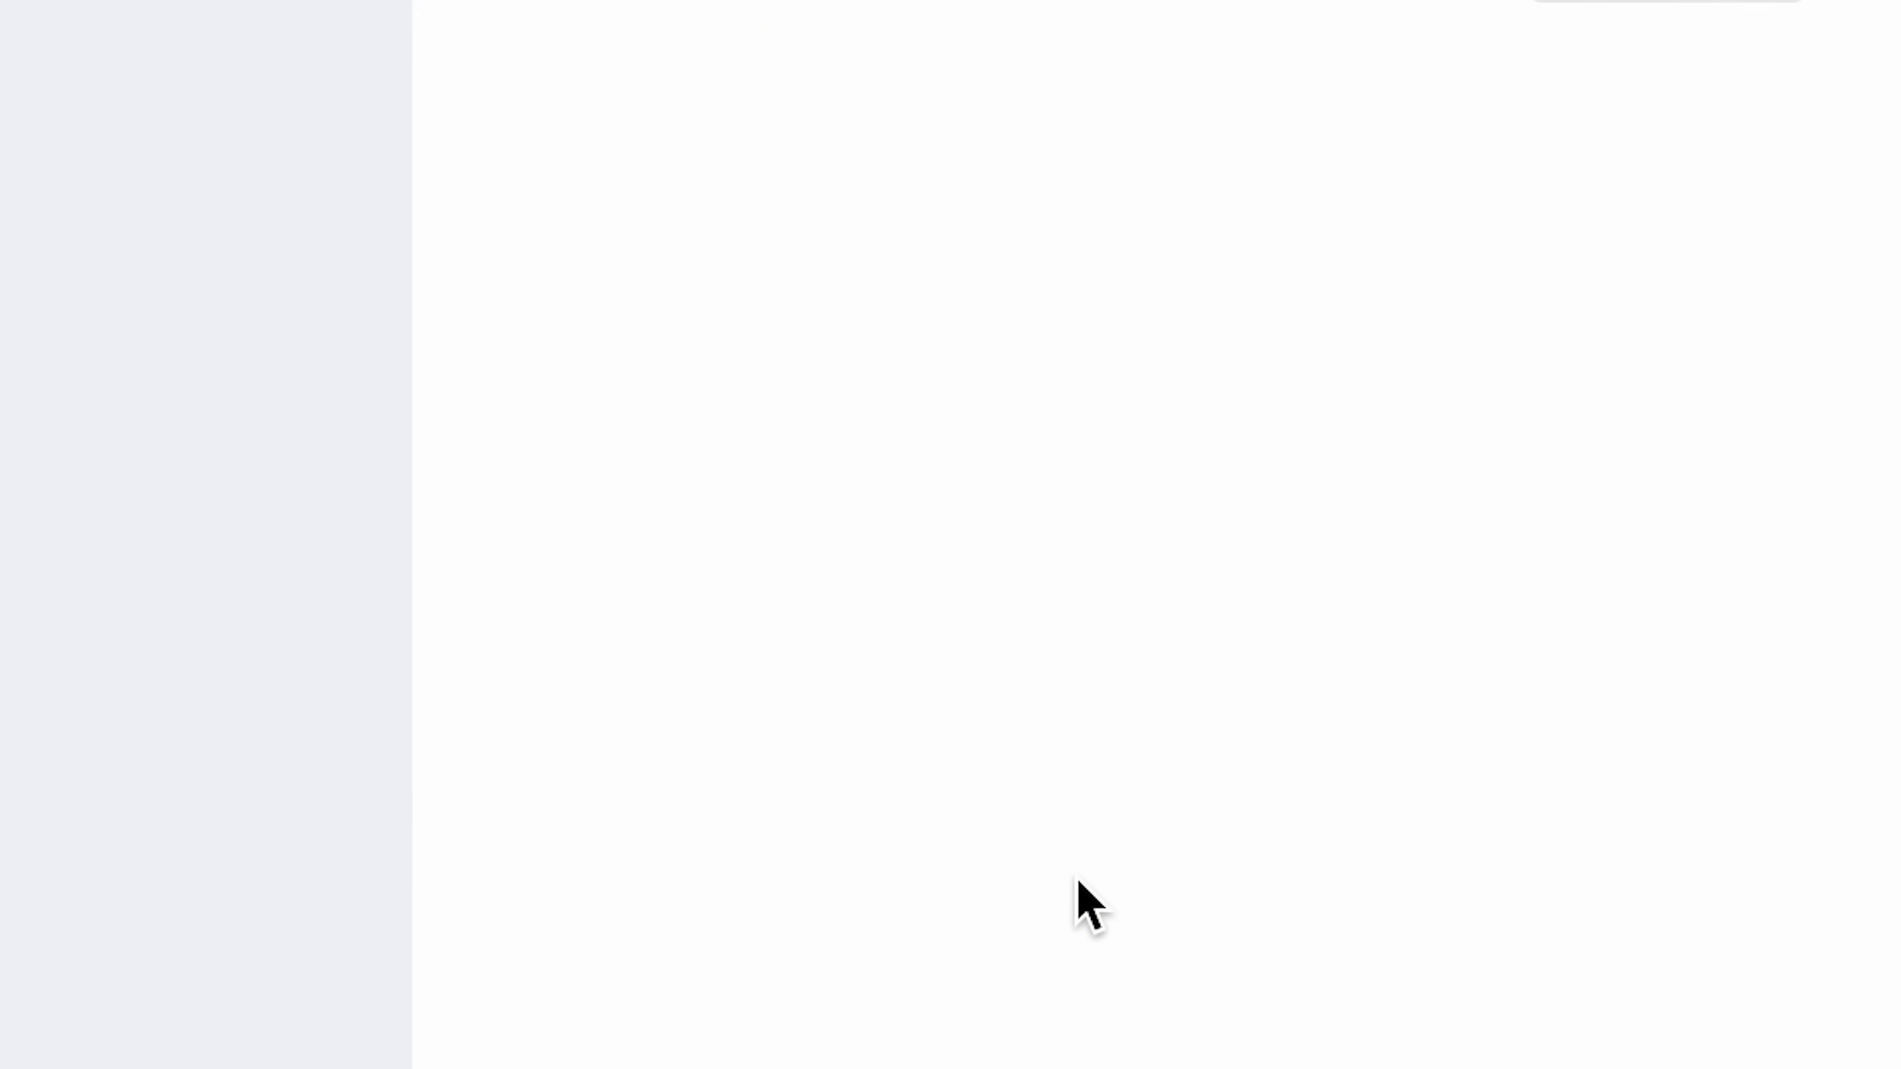
Enter the customer's personal e-mail and its confirmation in the account form
left_click(479, 552)
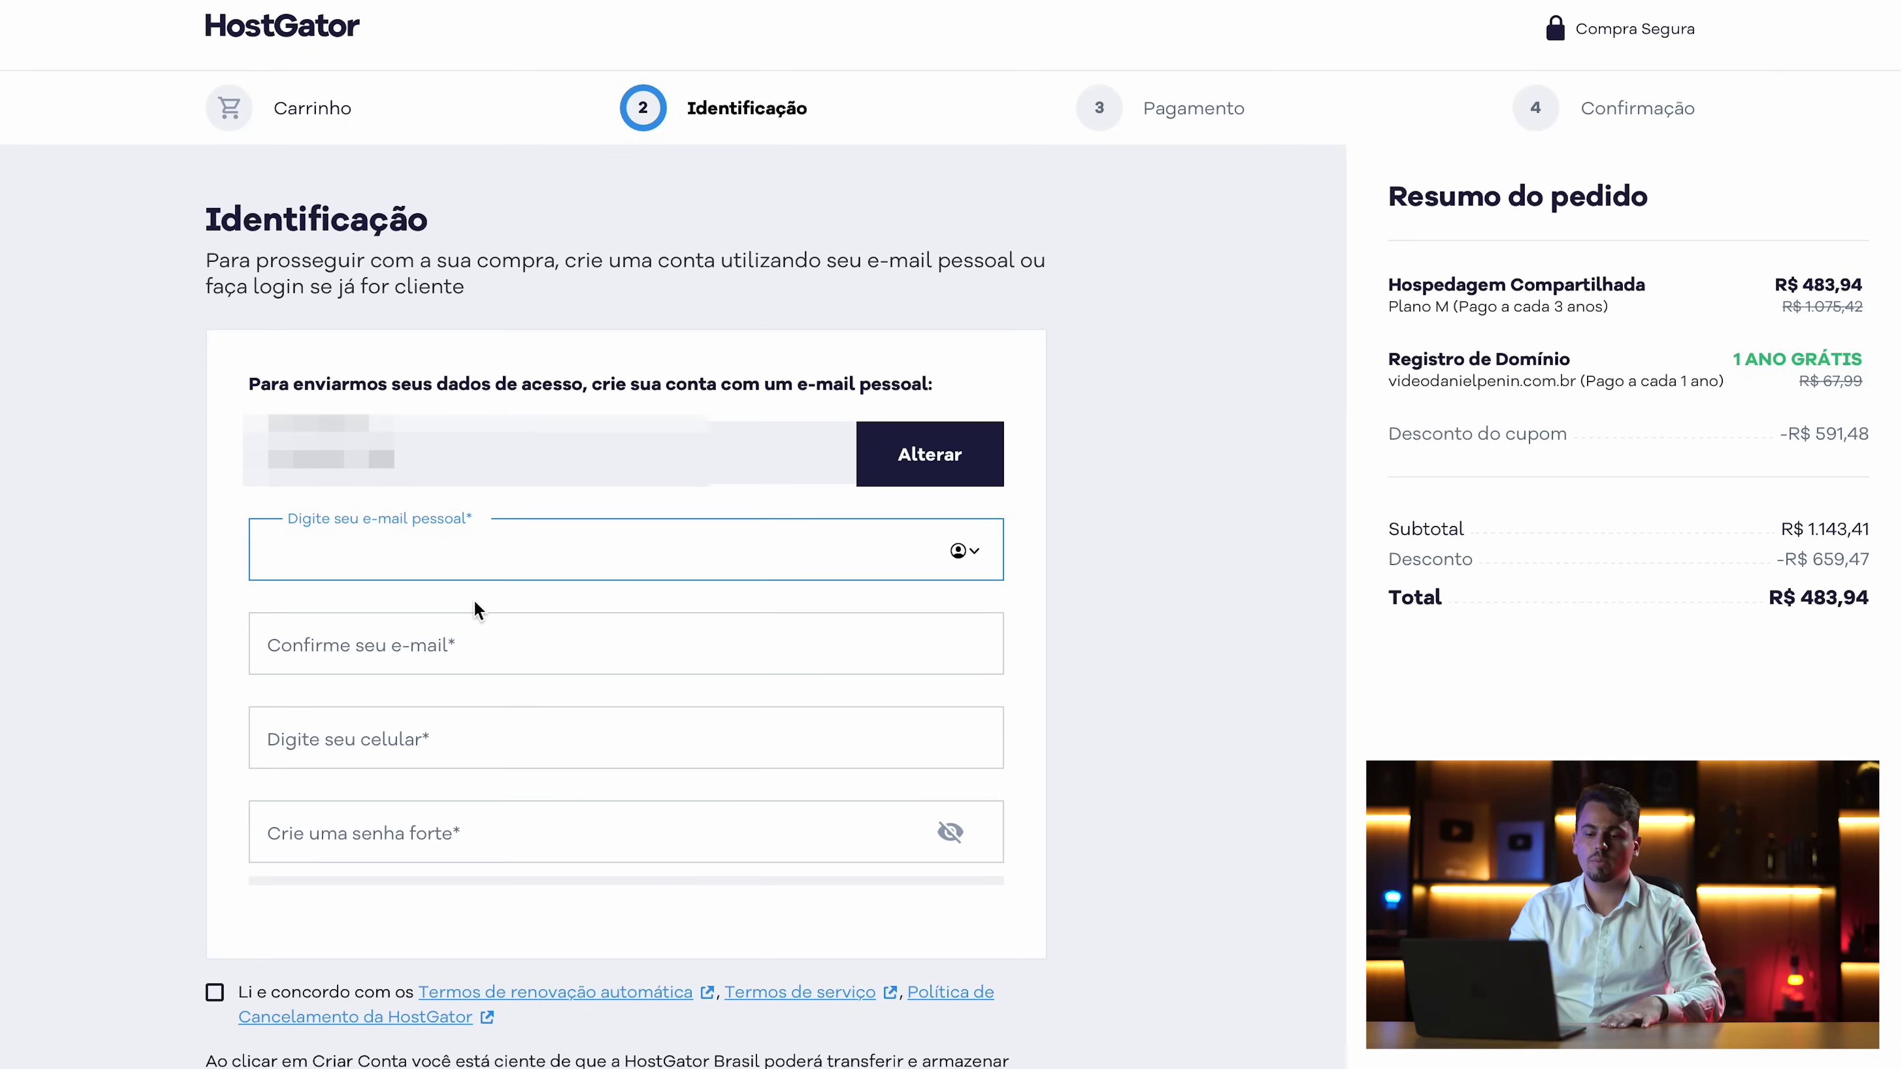
left_click(456, 658)
left_click(419, 791)
left_click(416, 891)
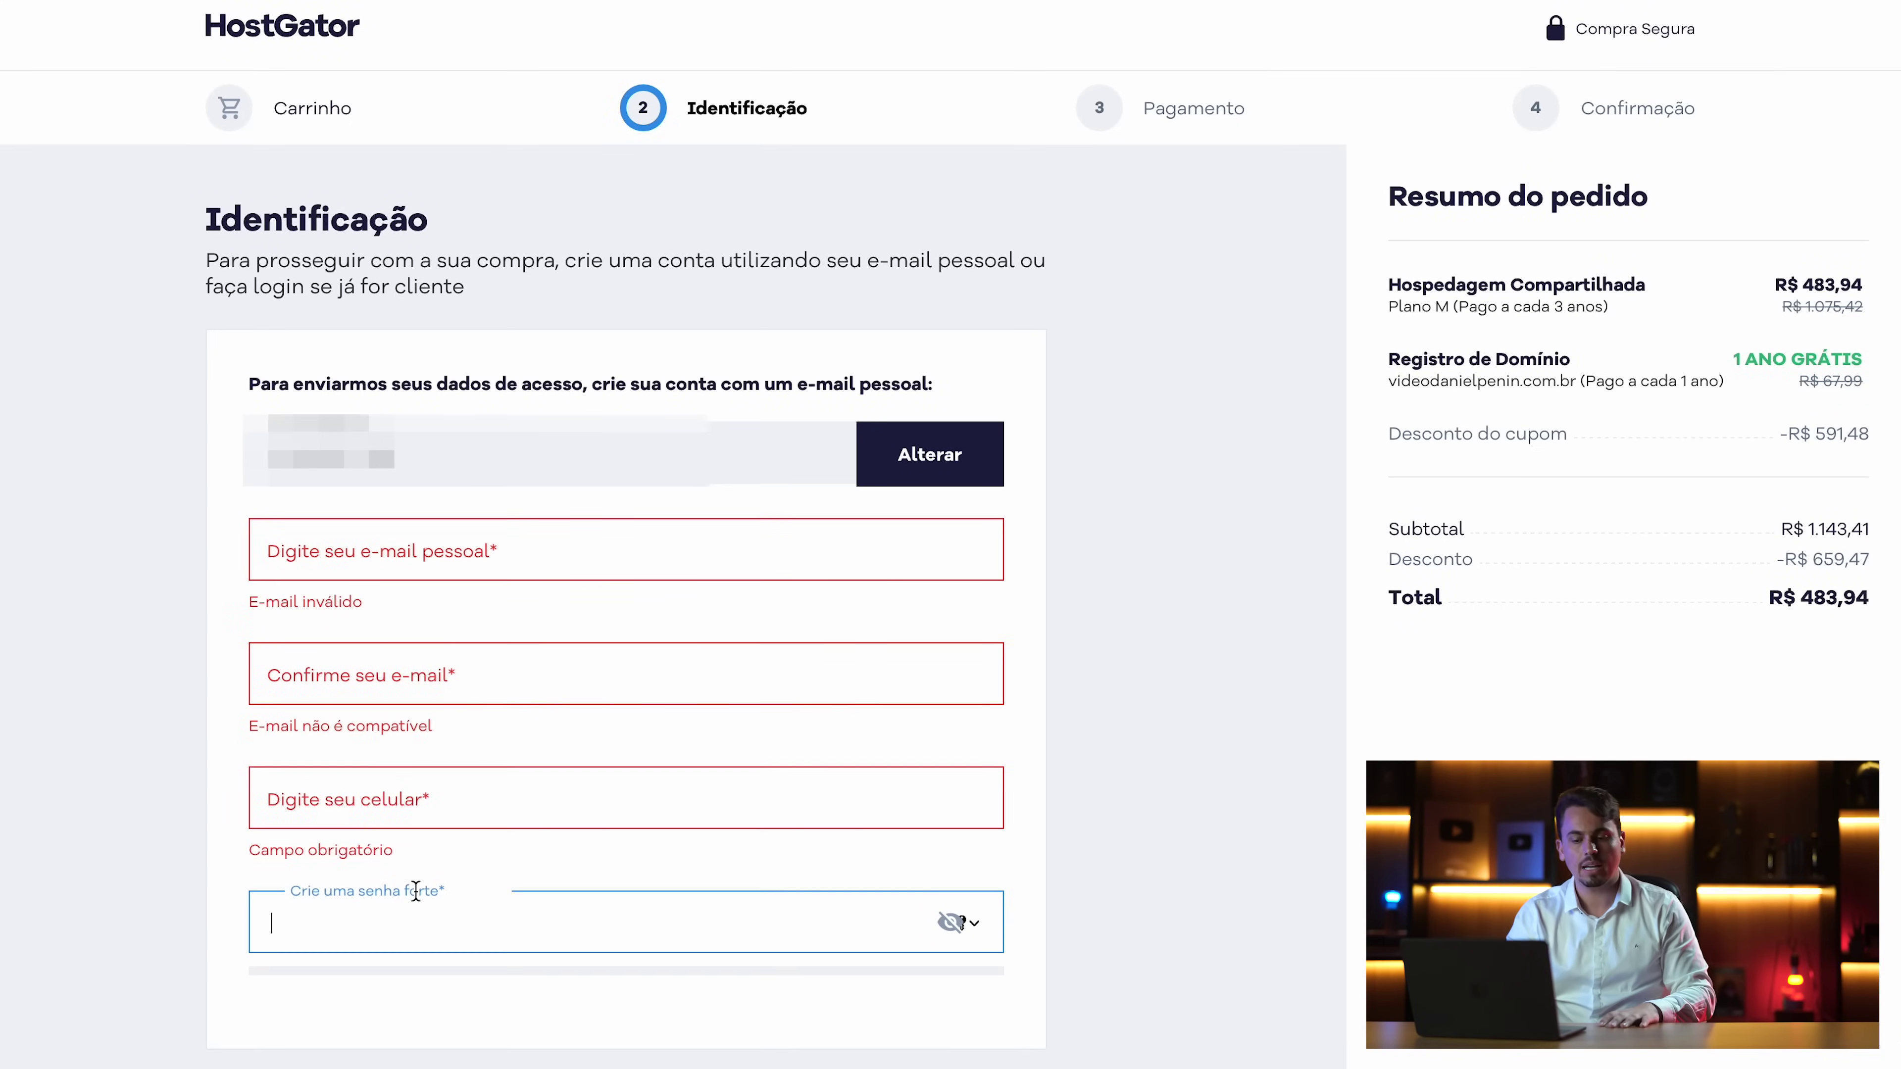
left_click(456, 558)
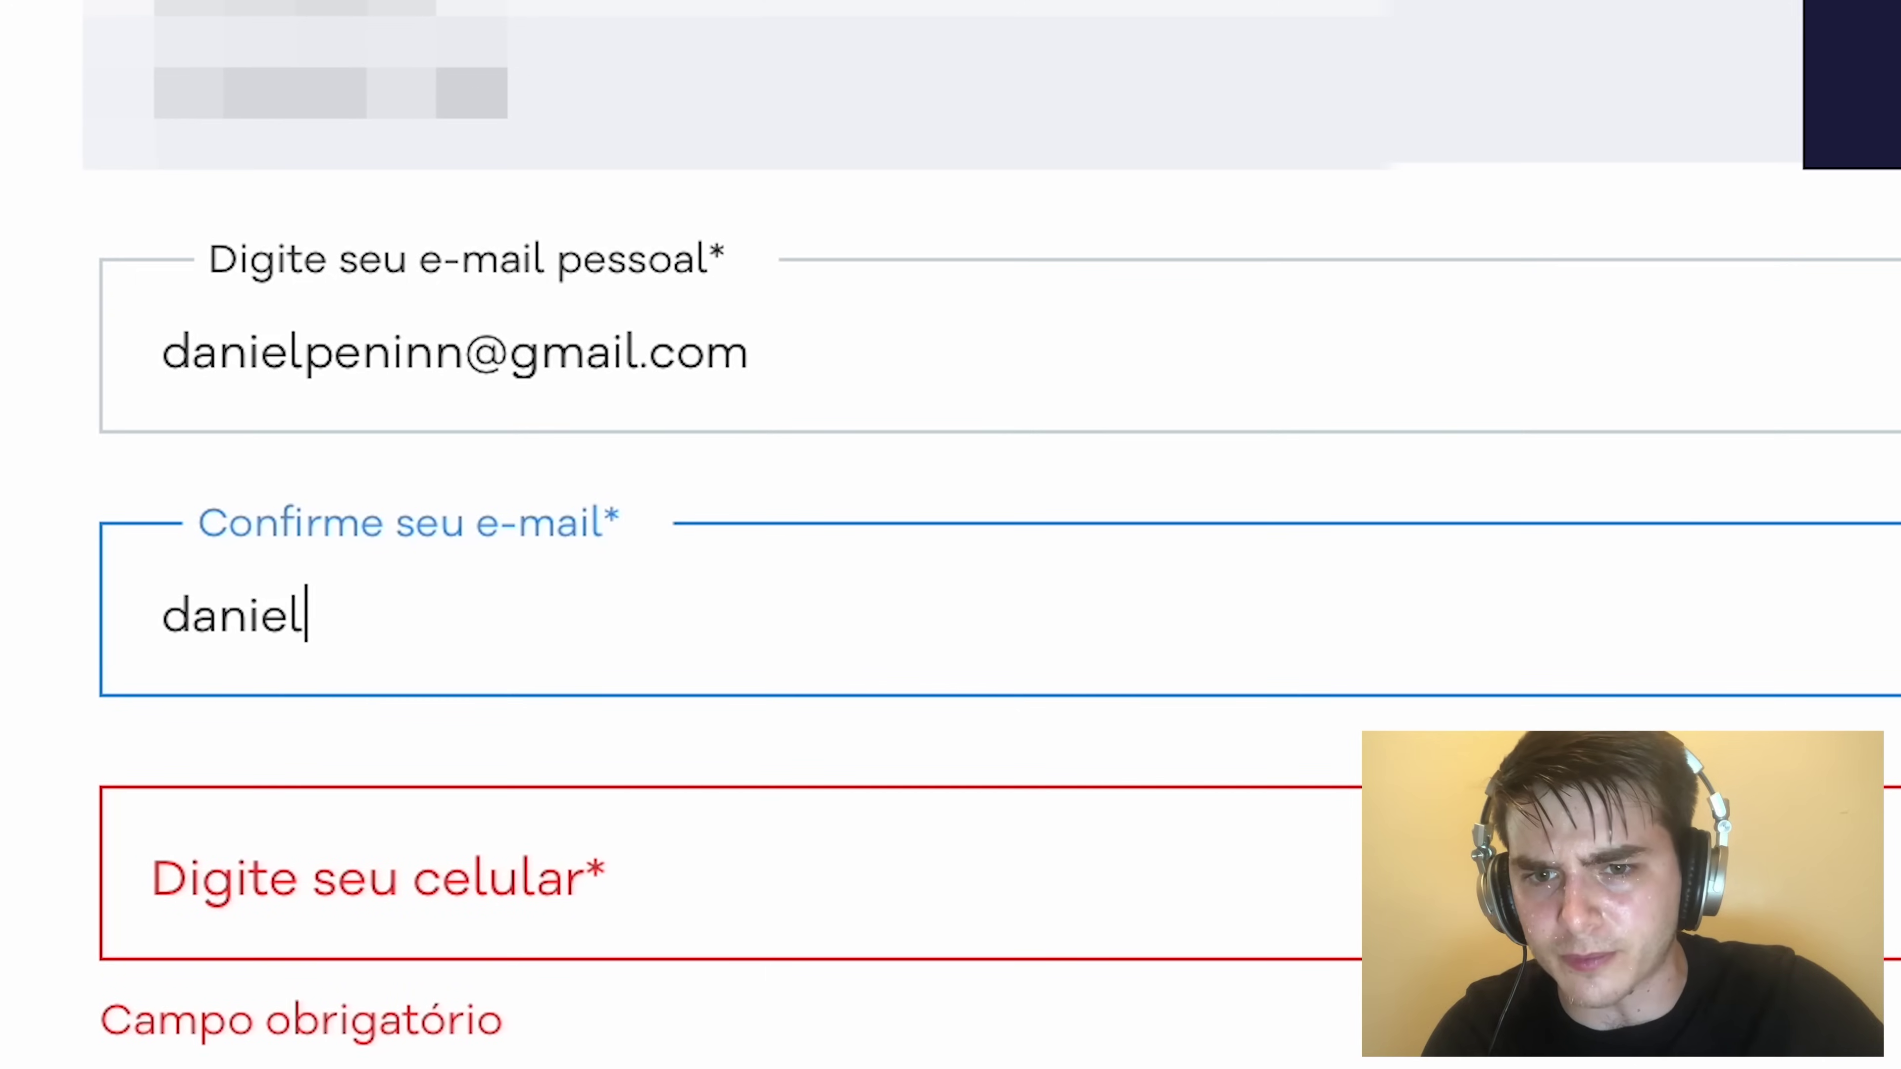
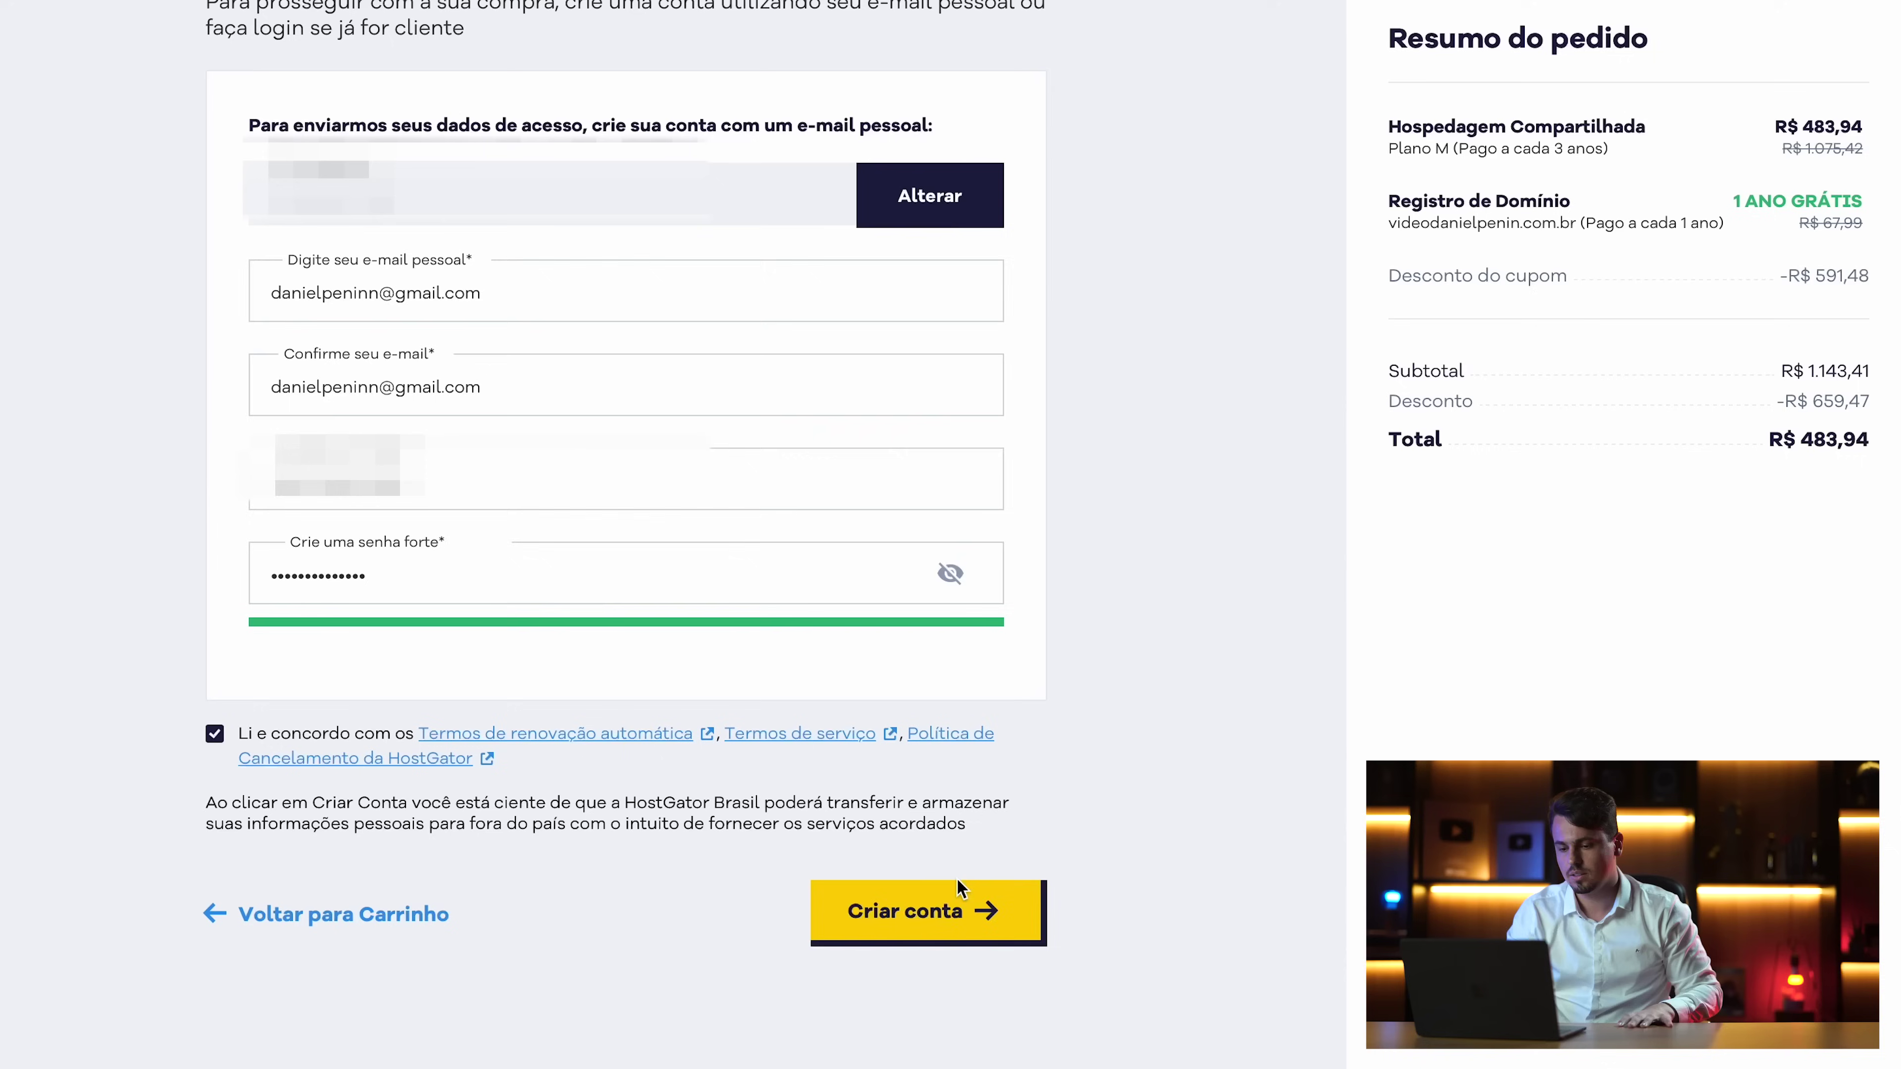
Enter the account password, create the account, and proceed to payment
left_click(944, 909)
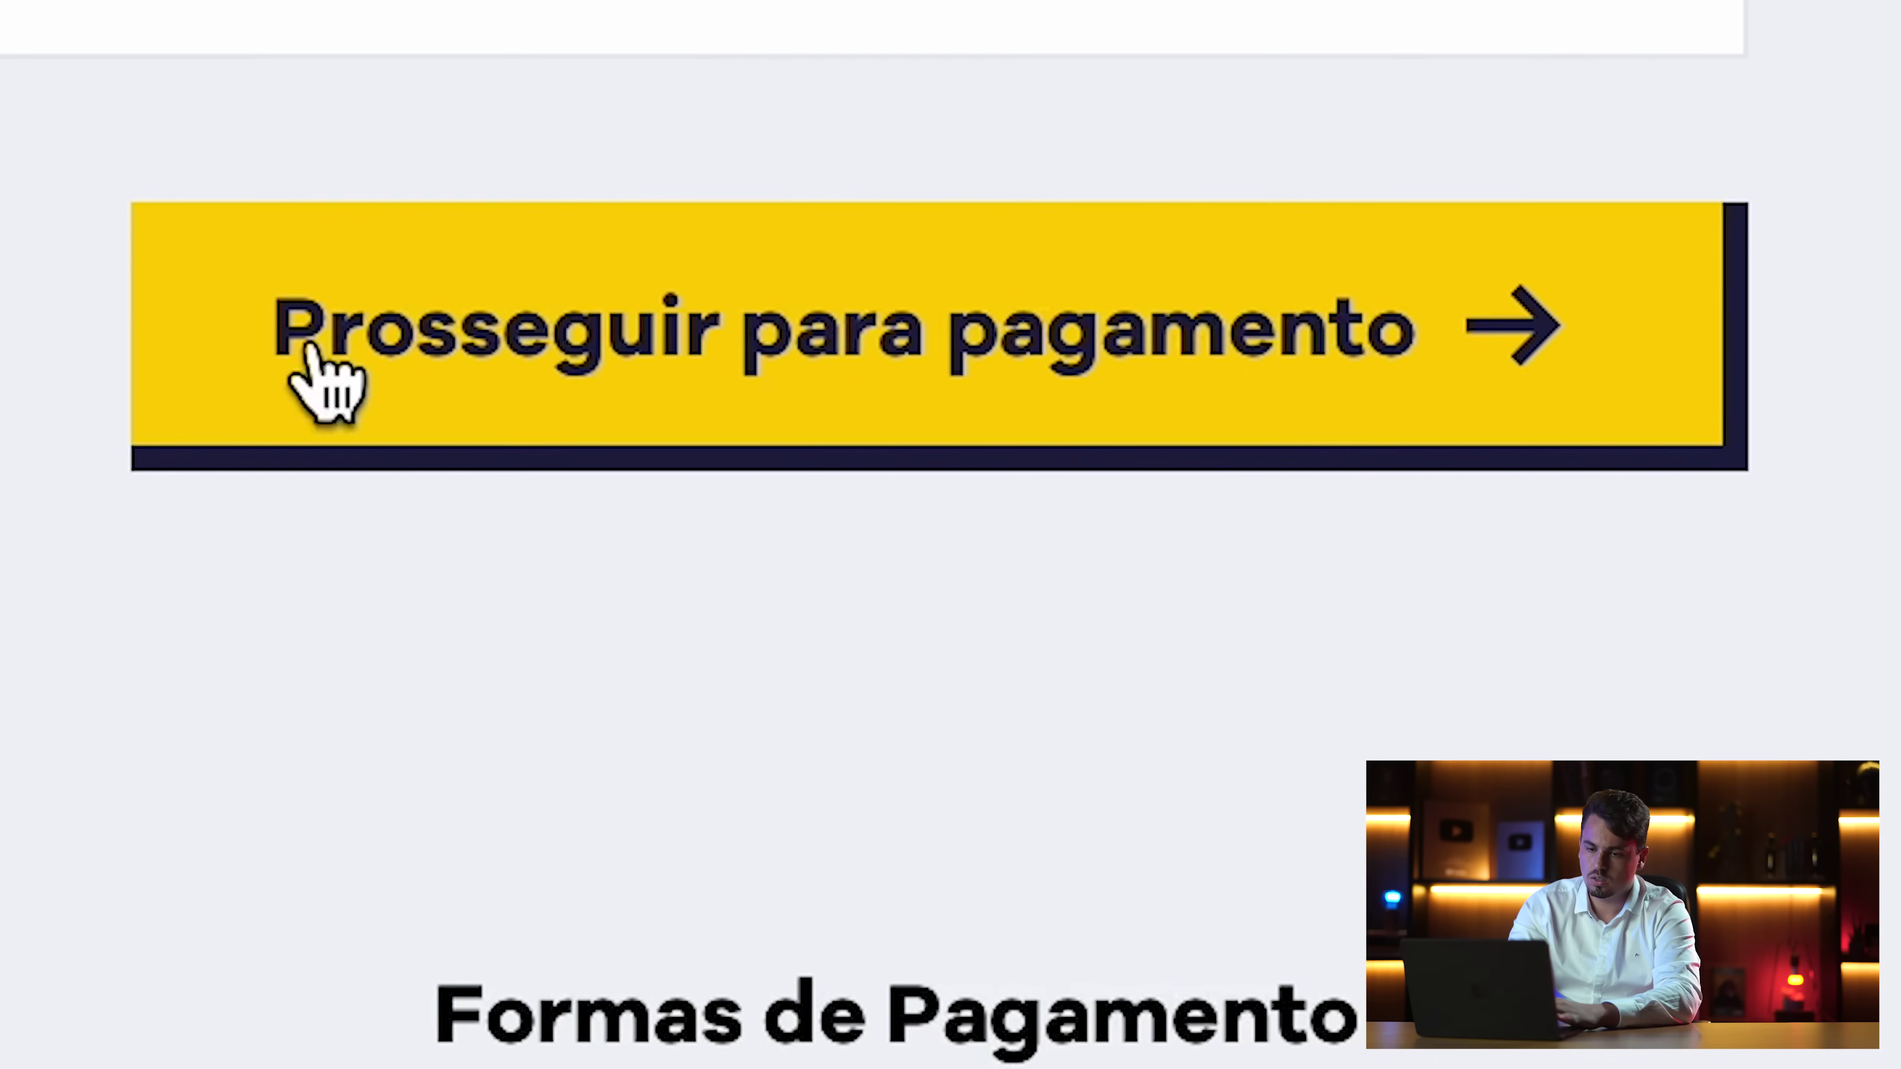
left_click(603, 497)
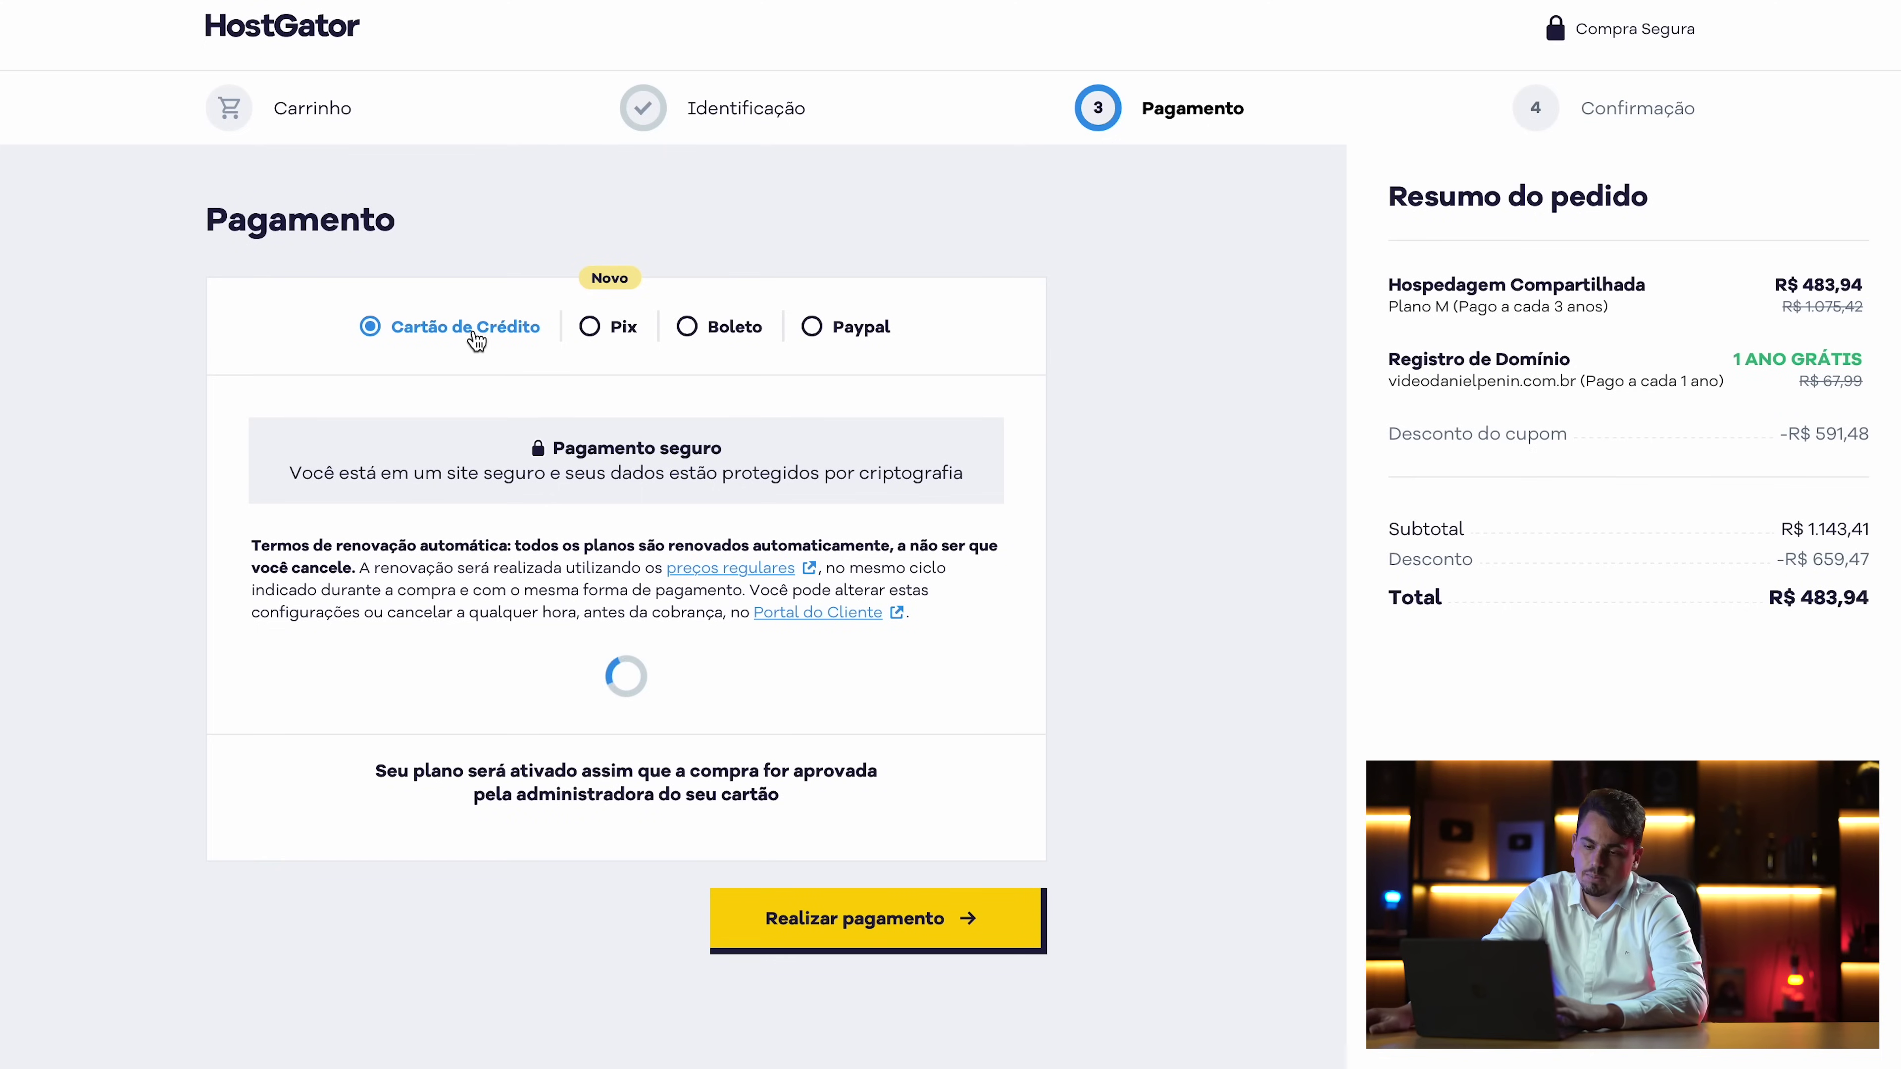
Choose Paypal as the payment method and place the hosting order
left_click(812, 329)
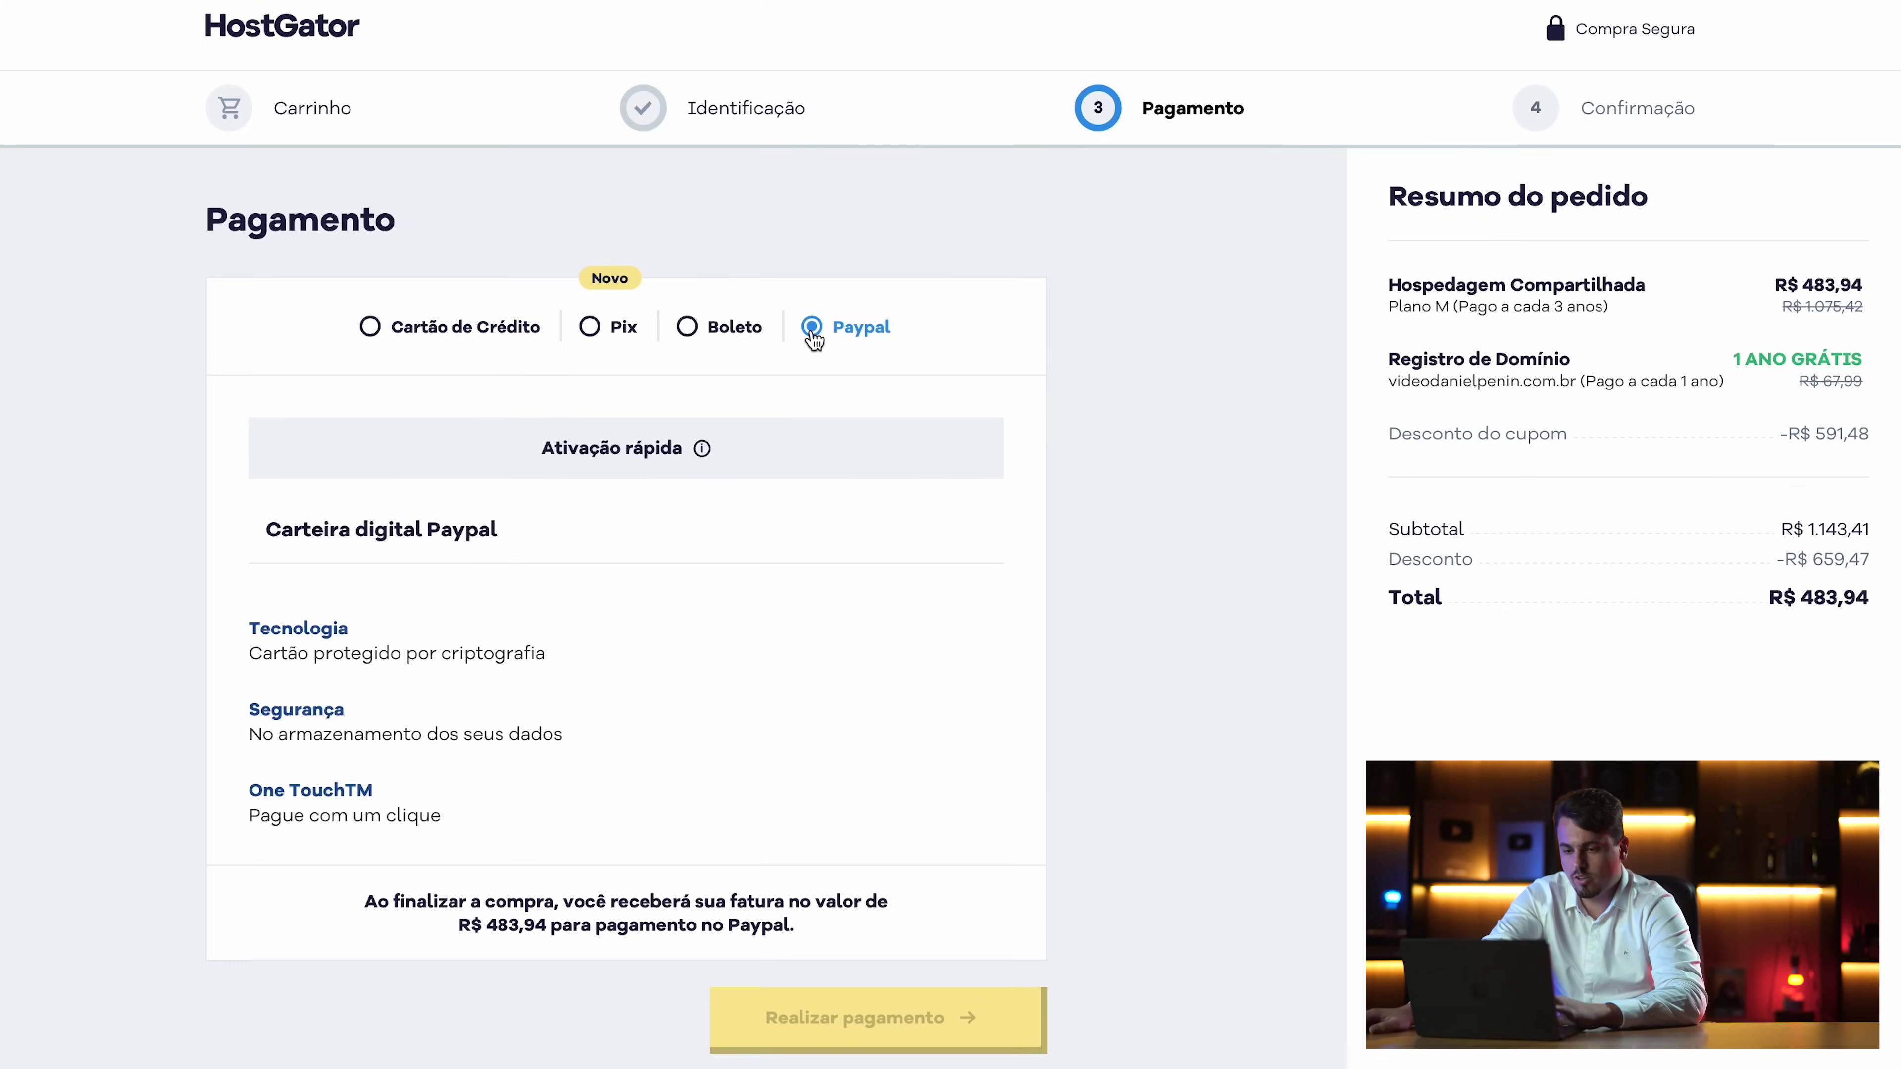
scroll(706, 597, "down", 3)
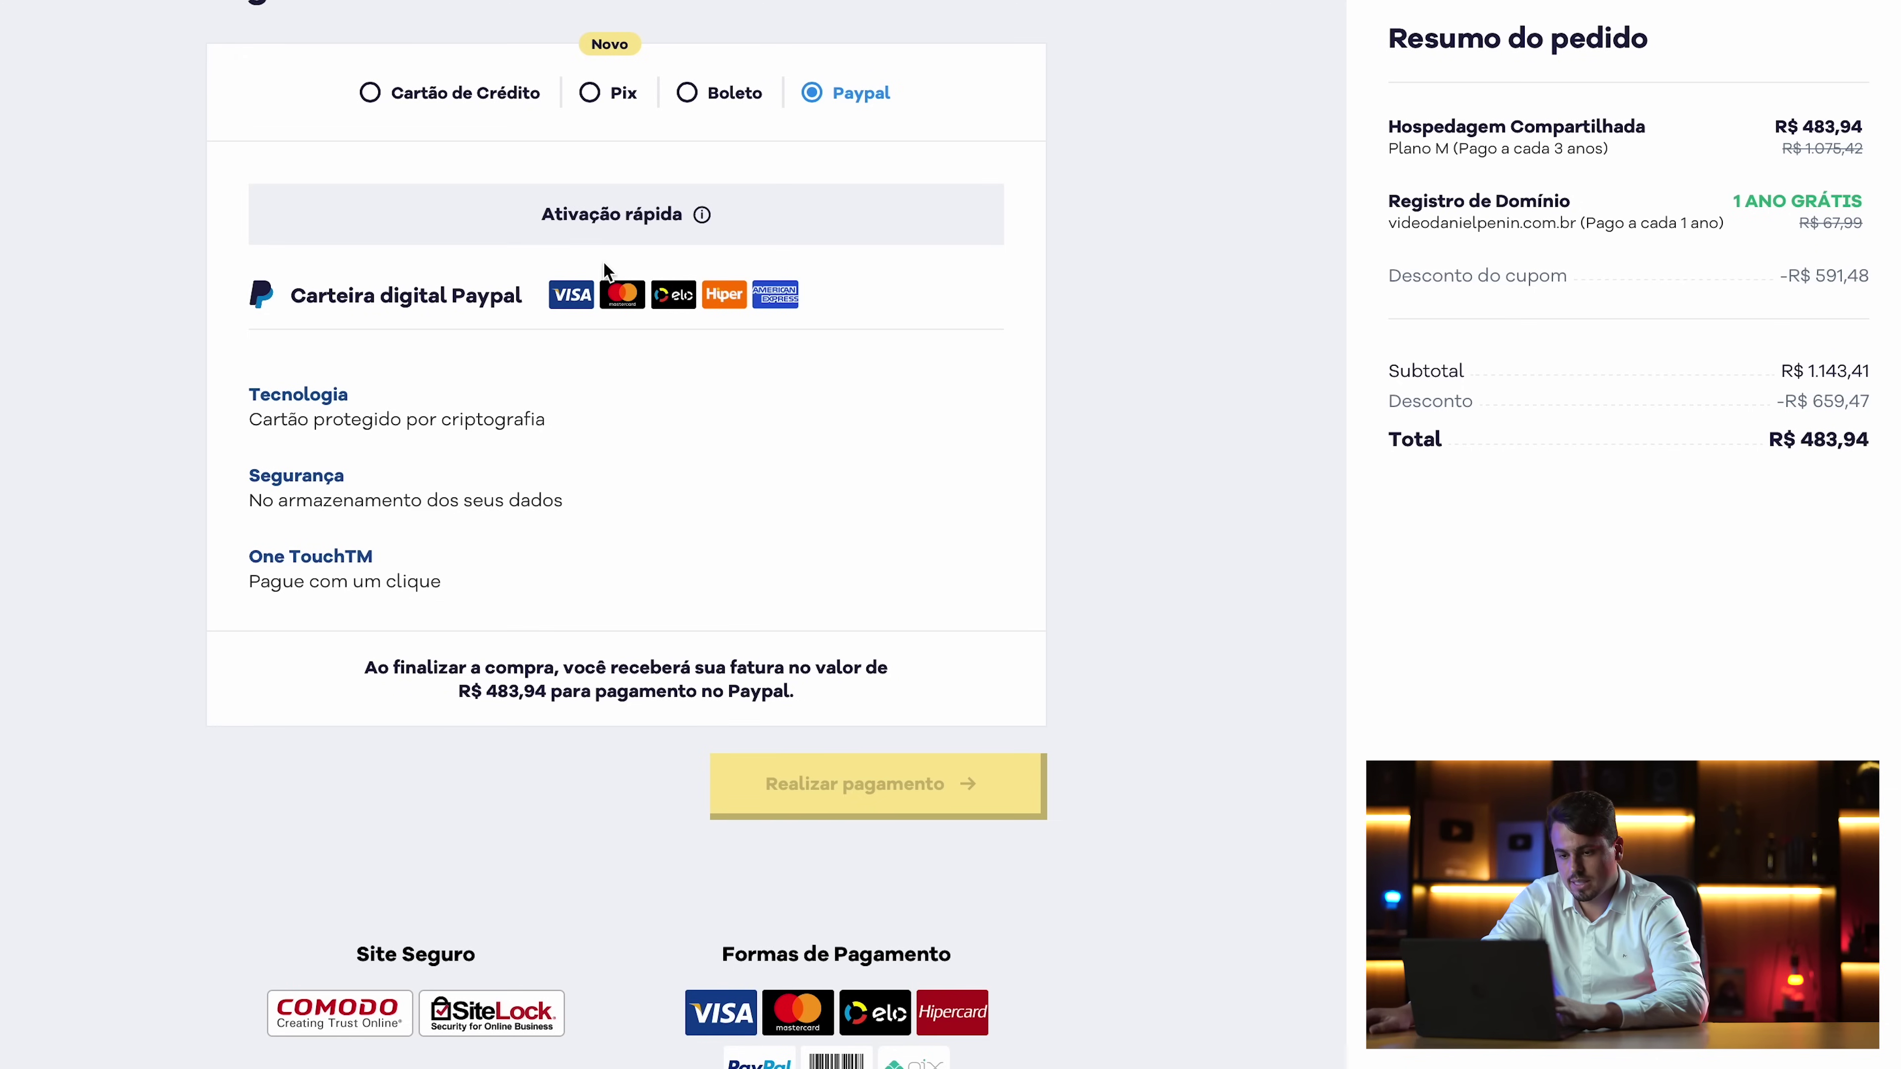
left_click(860, 784)
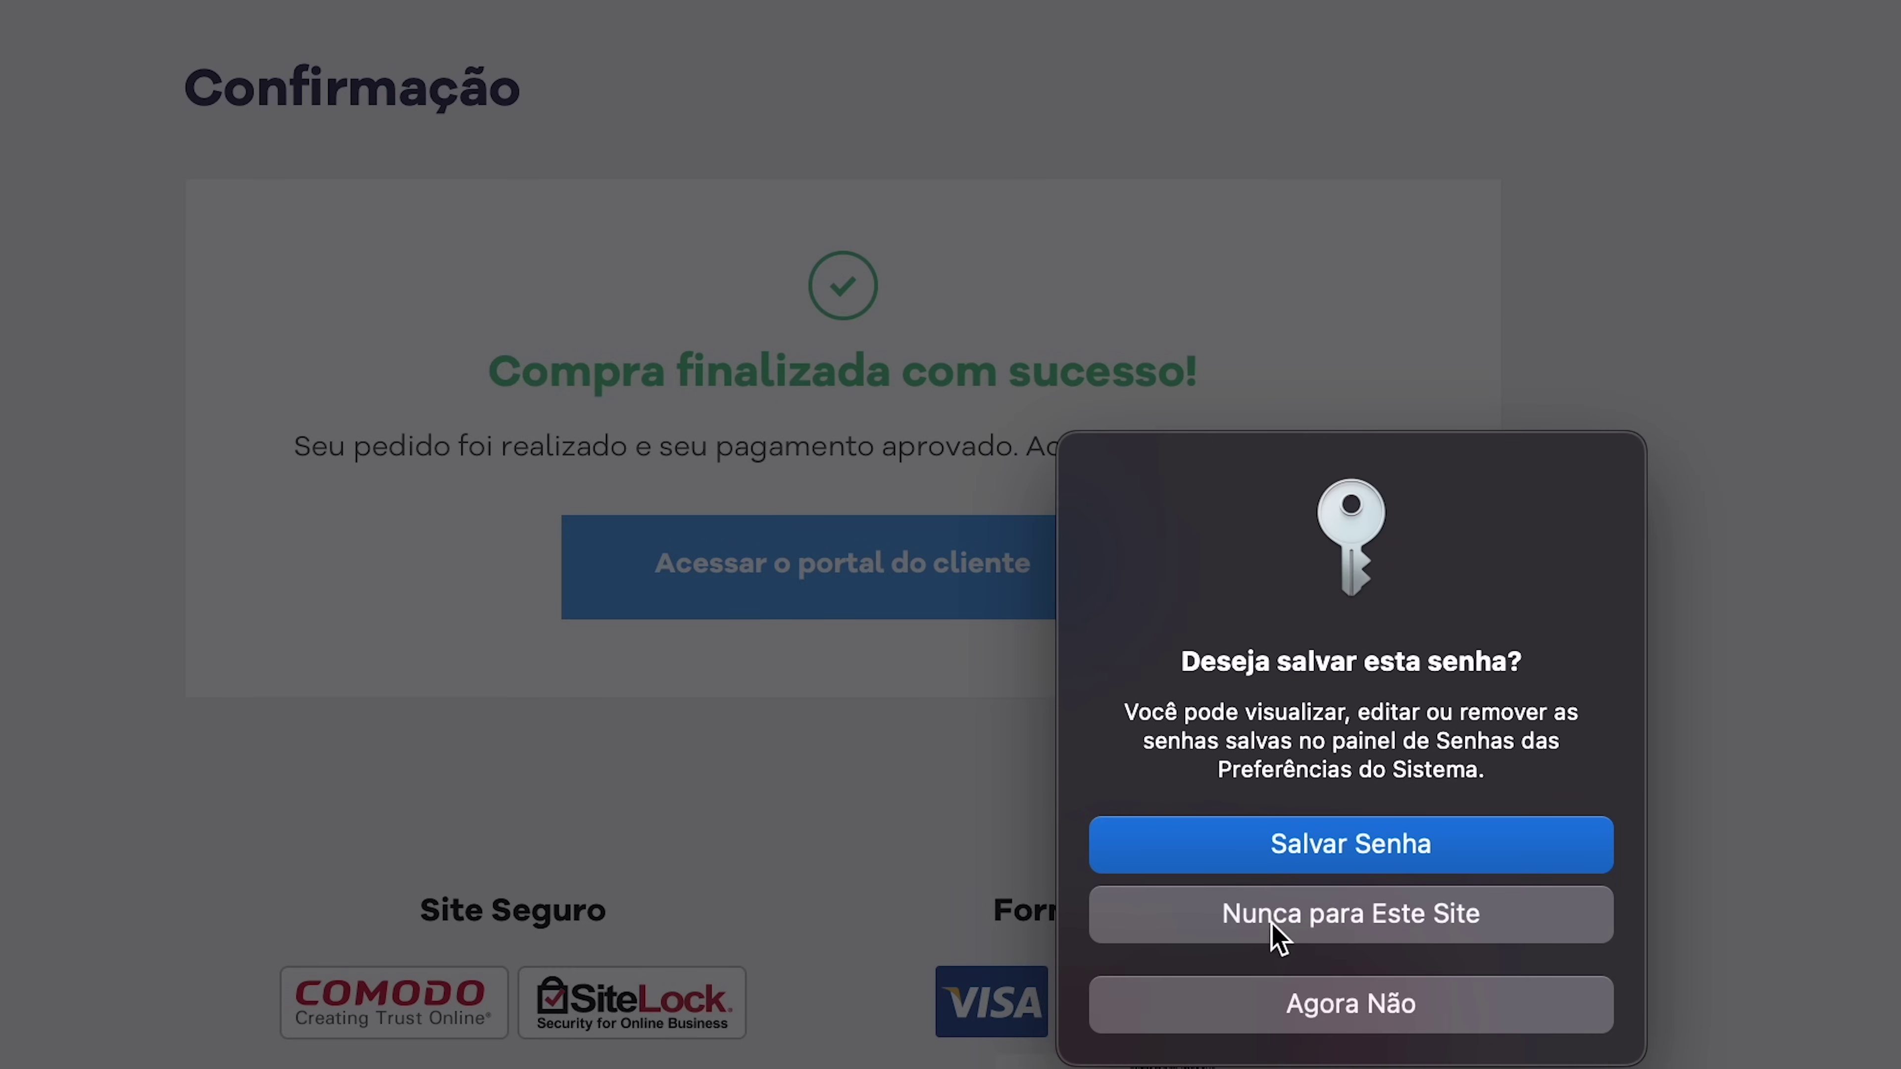
Decline saving the password for this site with 'Nunca para Este Site'
left_click(1280, 937)
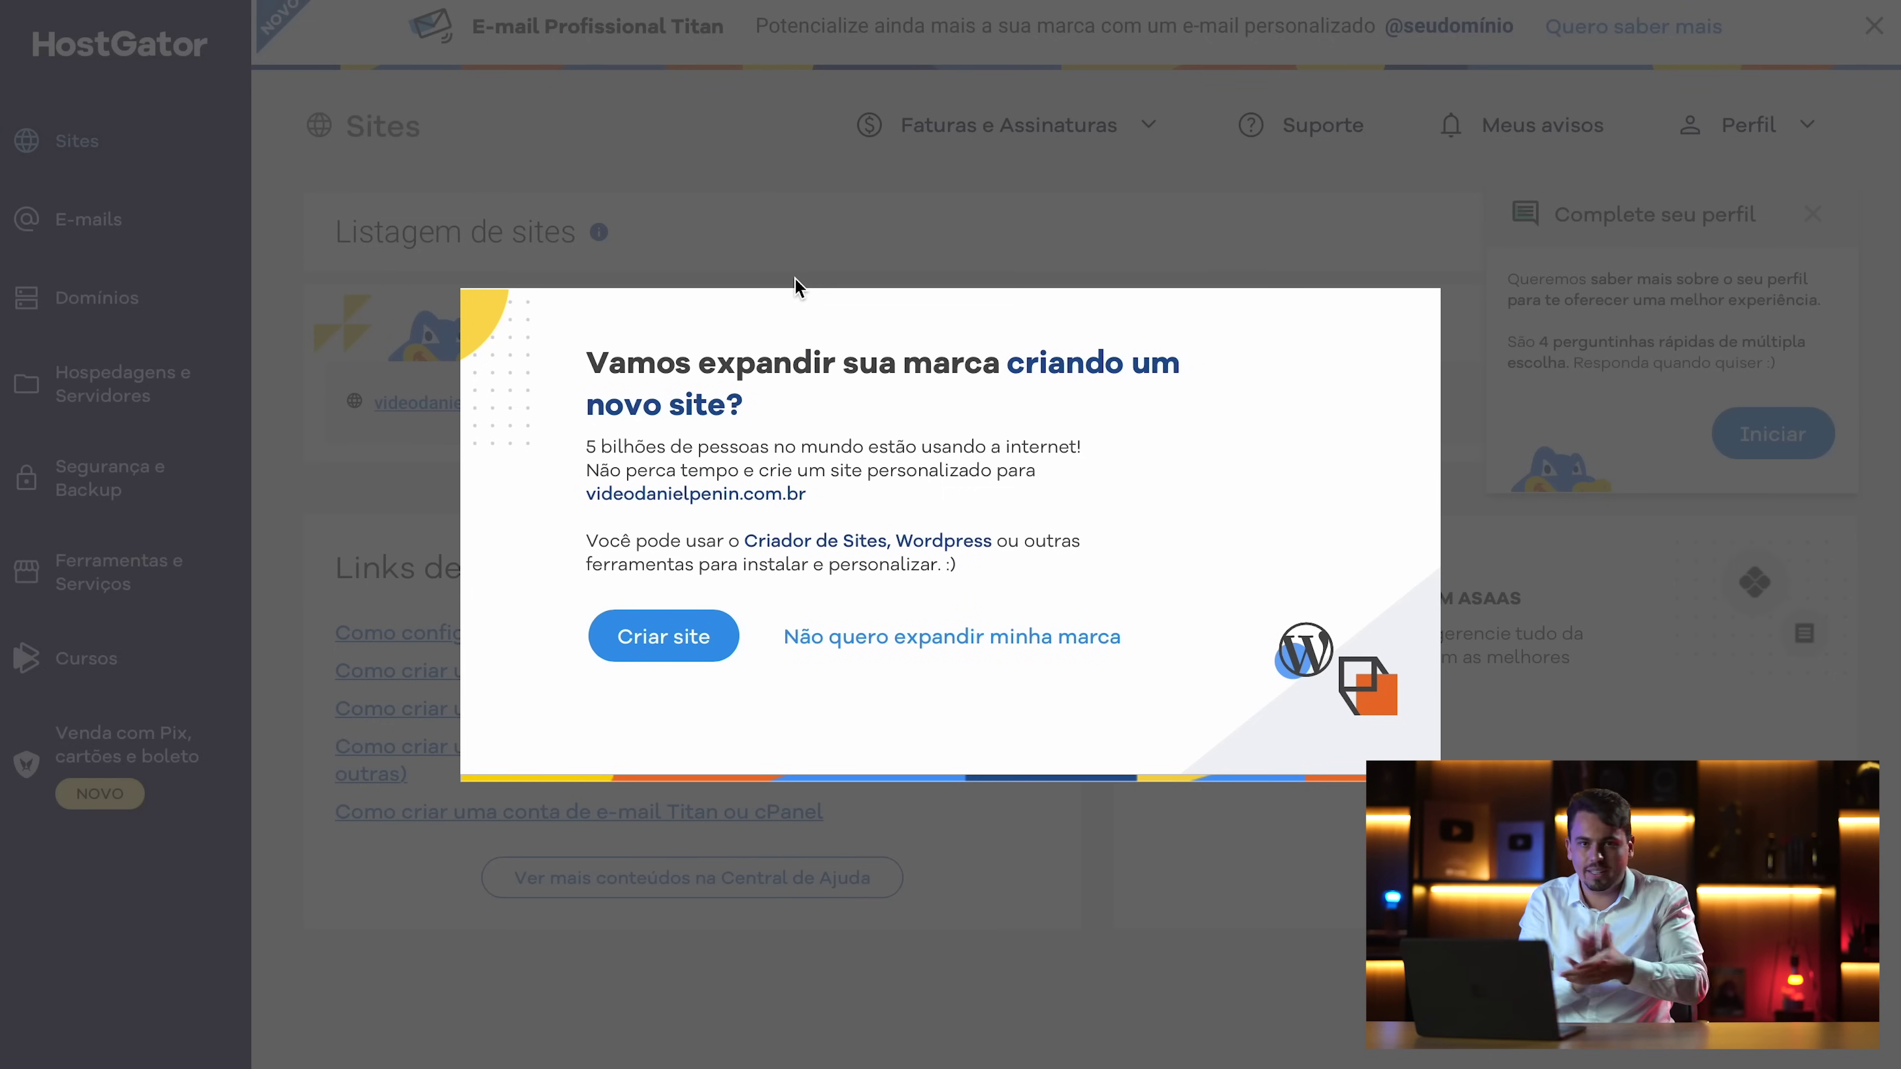
Start a new site on the purchased domain and answer the existing-site question
left_click(678, 633)
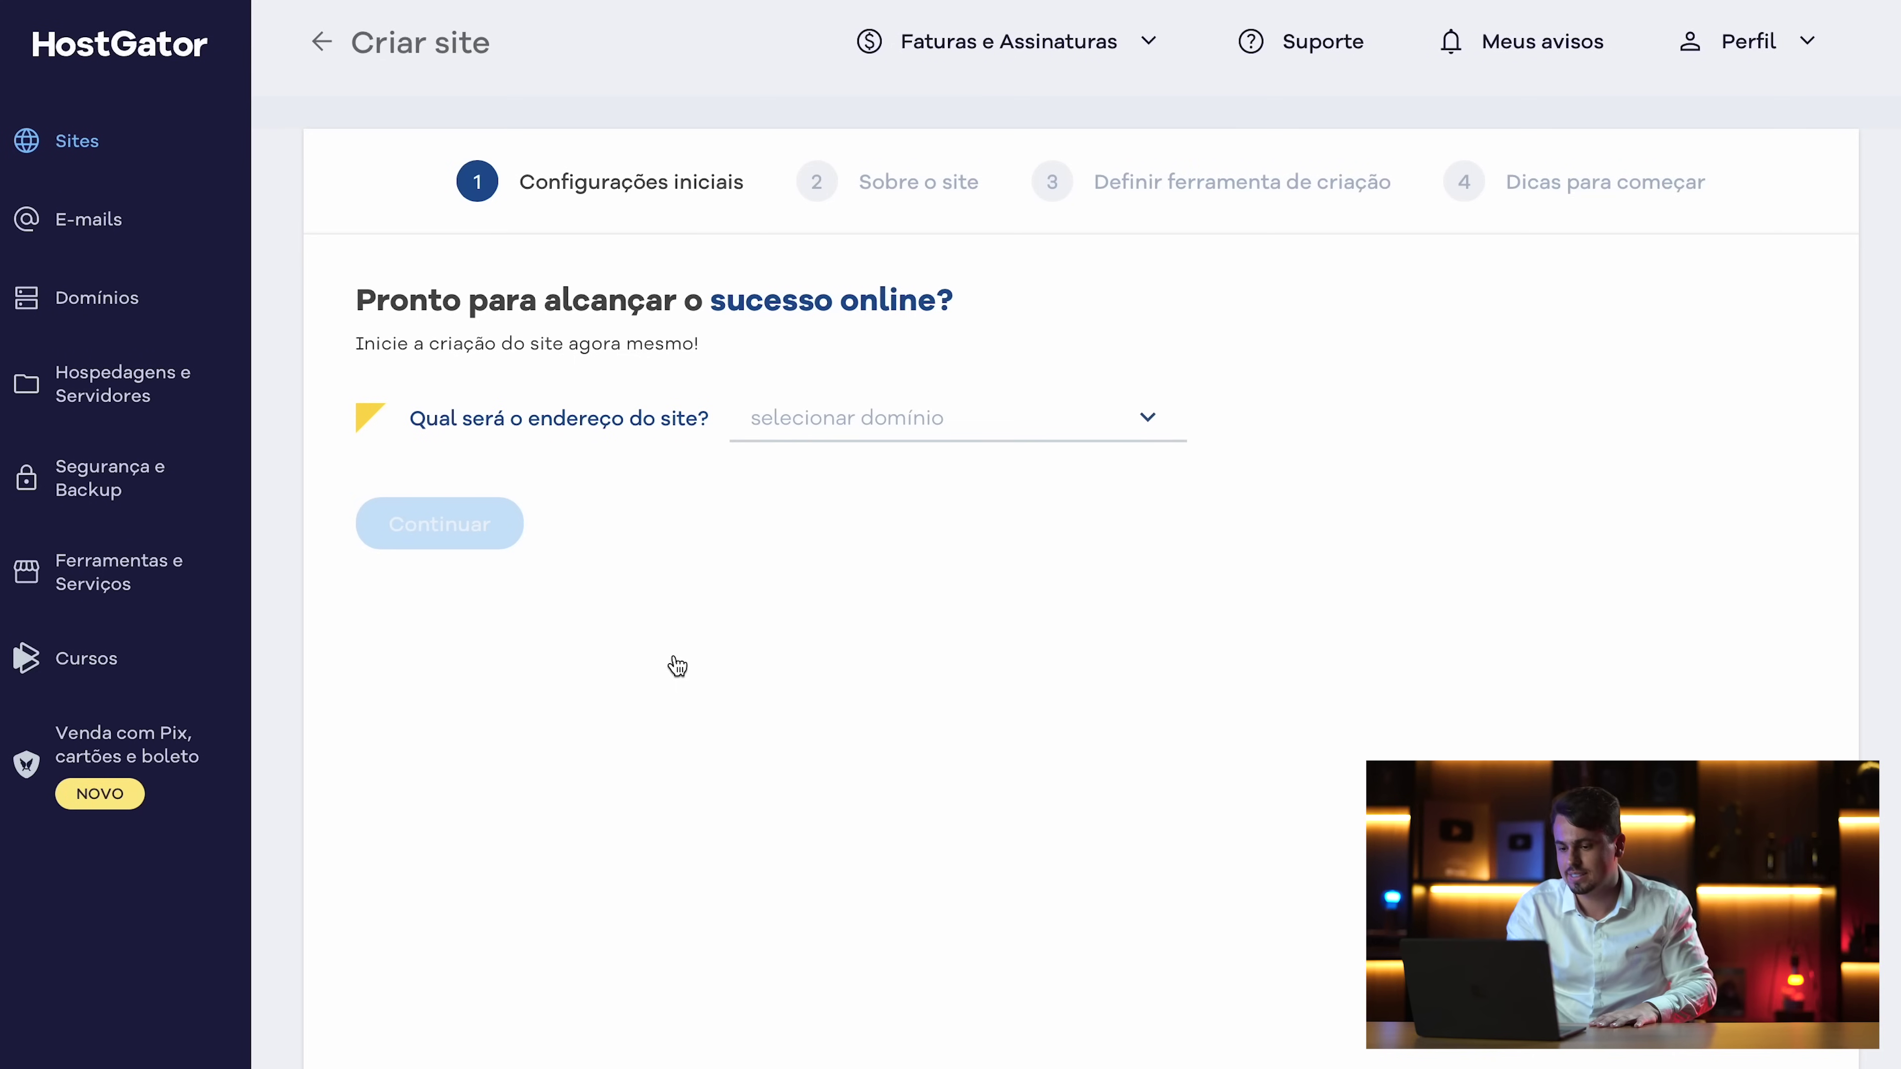
left_click(1132, 418)
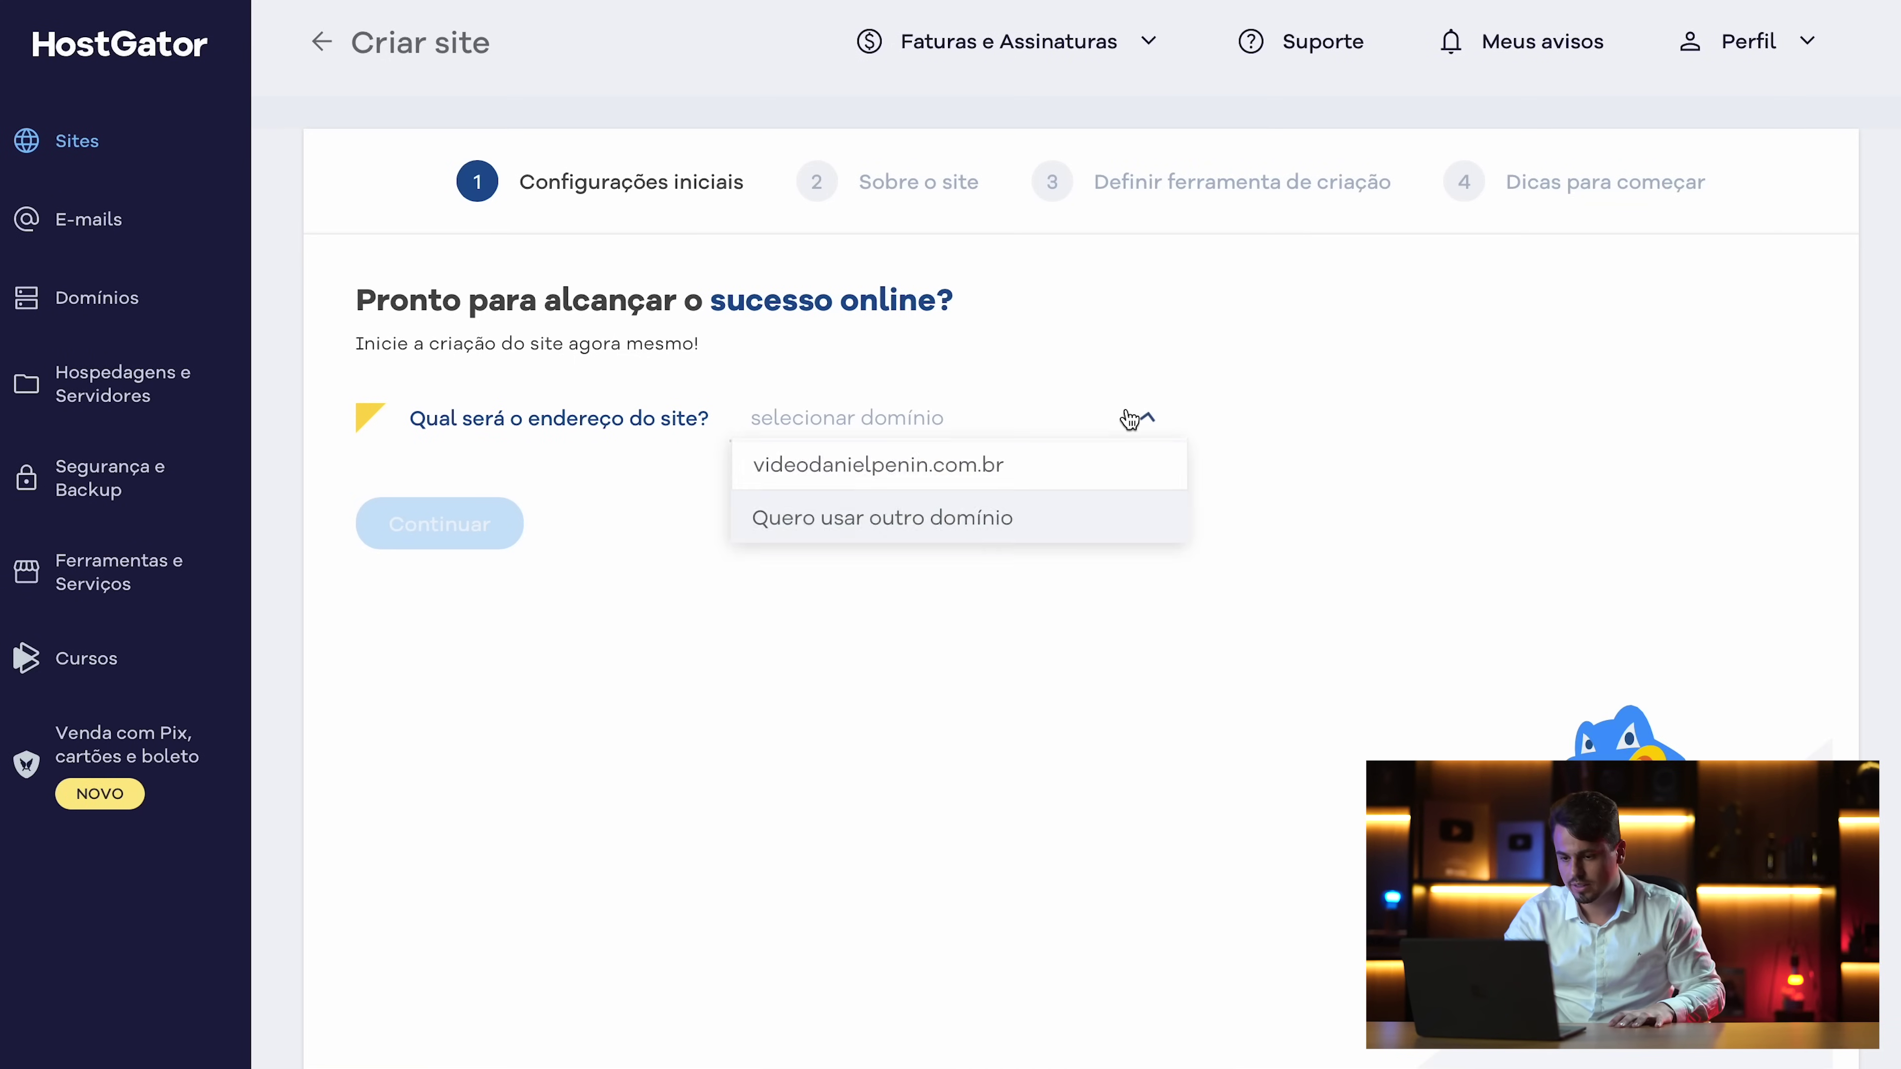
left_click(861, 470)
left_click(683, 596)
left_click(938, 685)
left_click(407, 782)
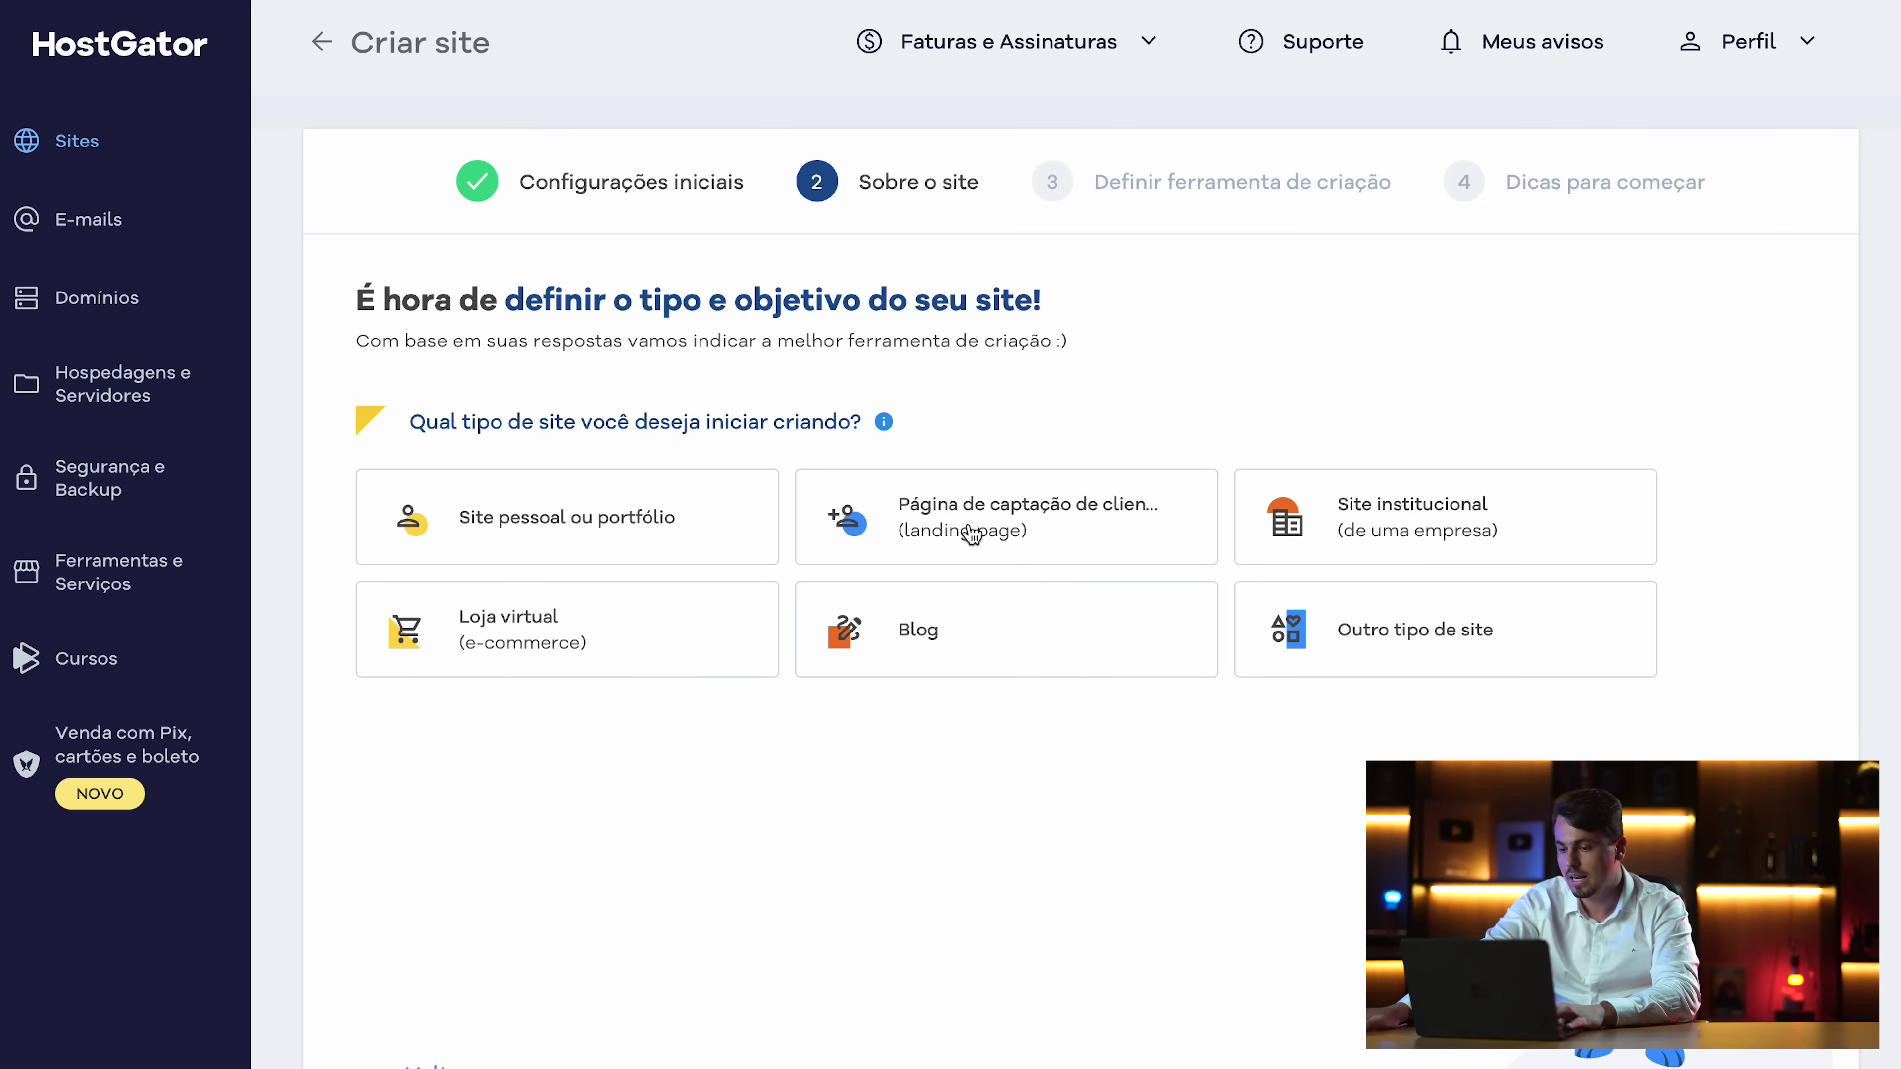
Choose landing page as the site type, set its main objective, and pick WordPress
left_click(965, 537)
left_click(598, 819)
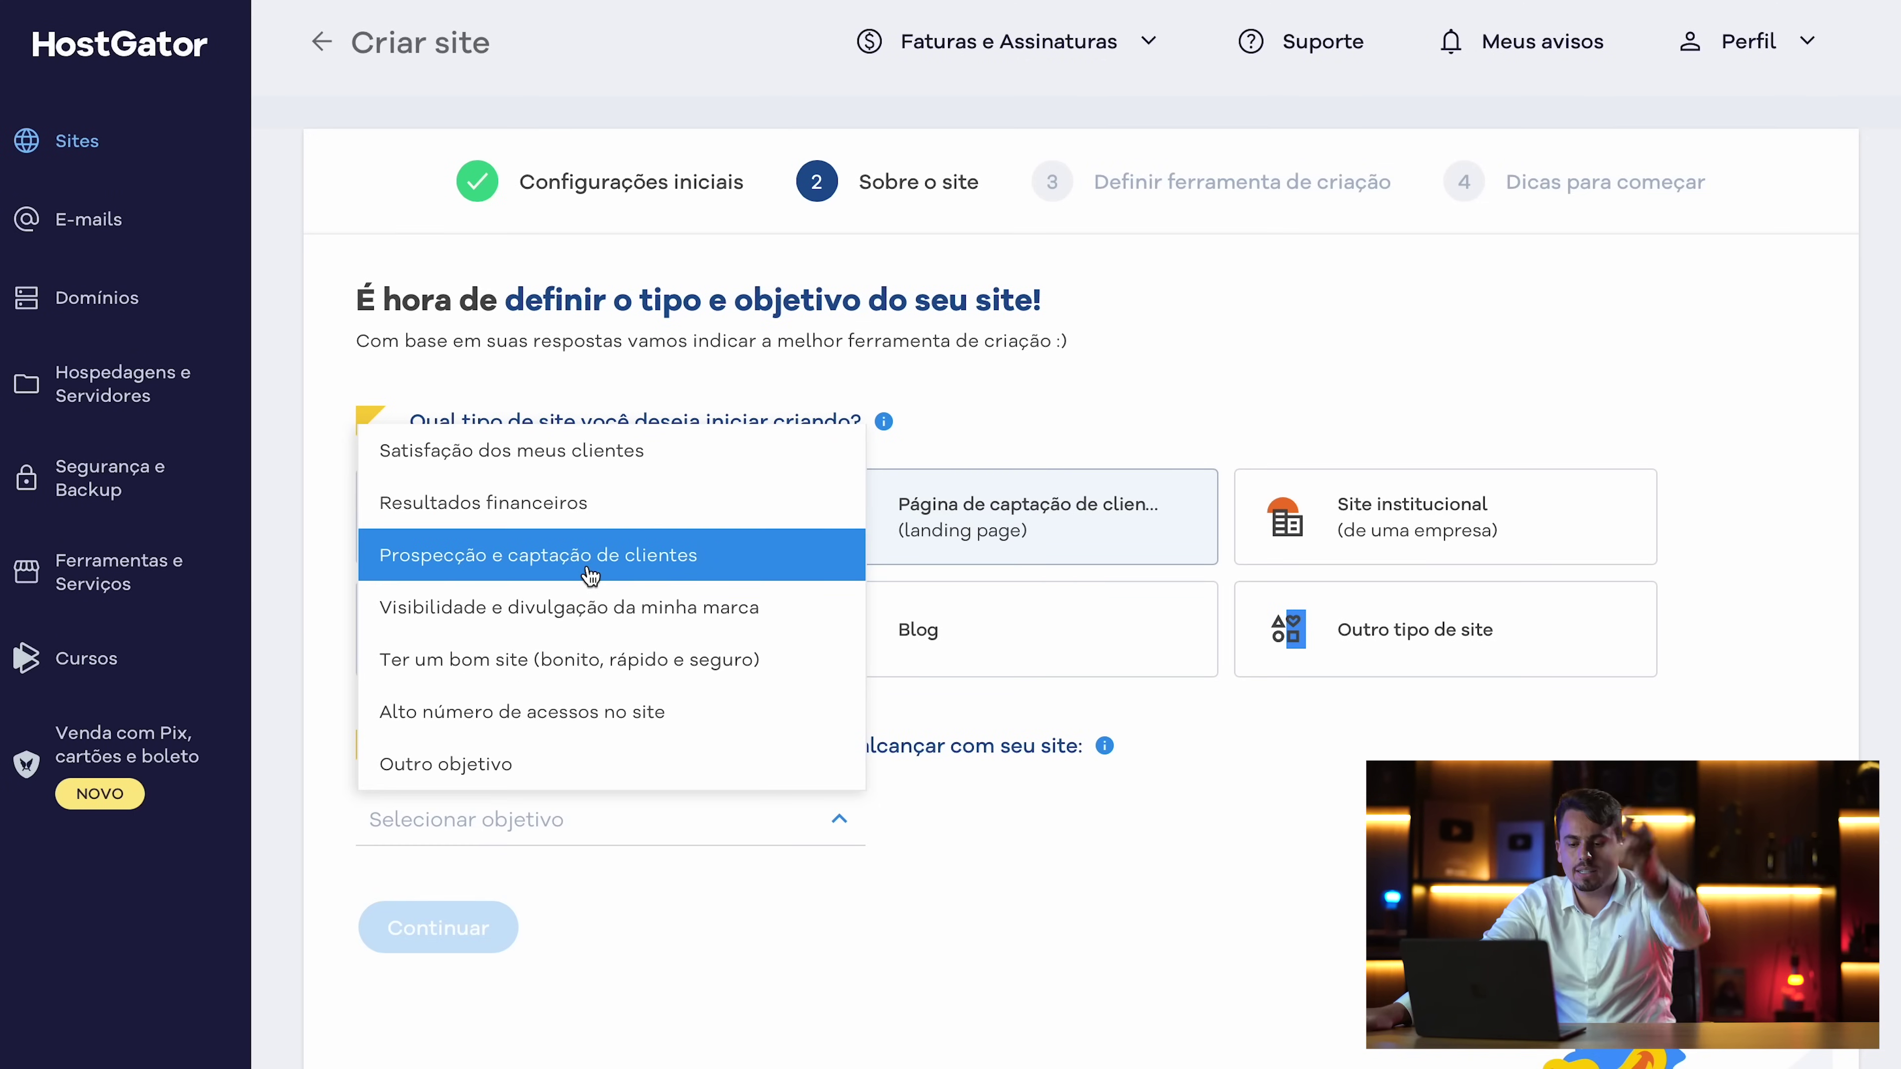
left_click(459, 512)
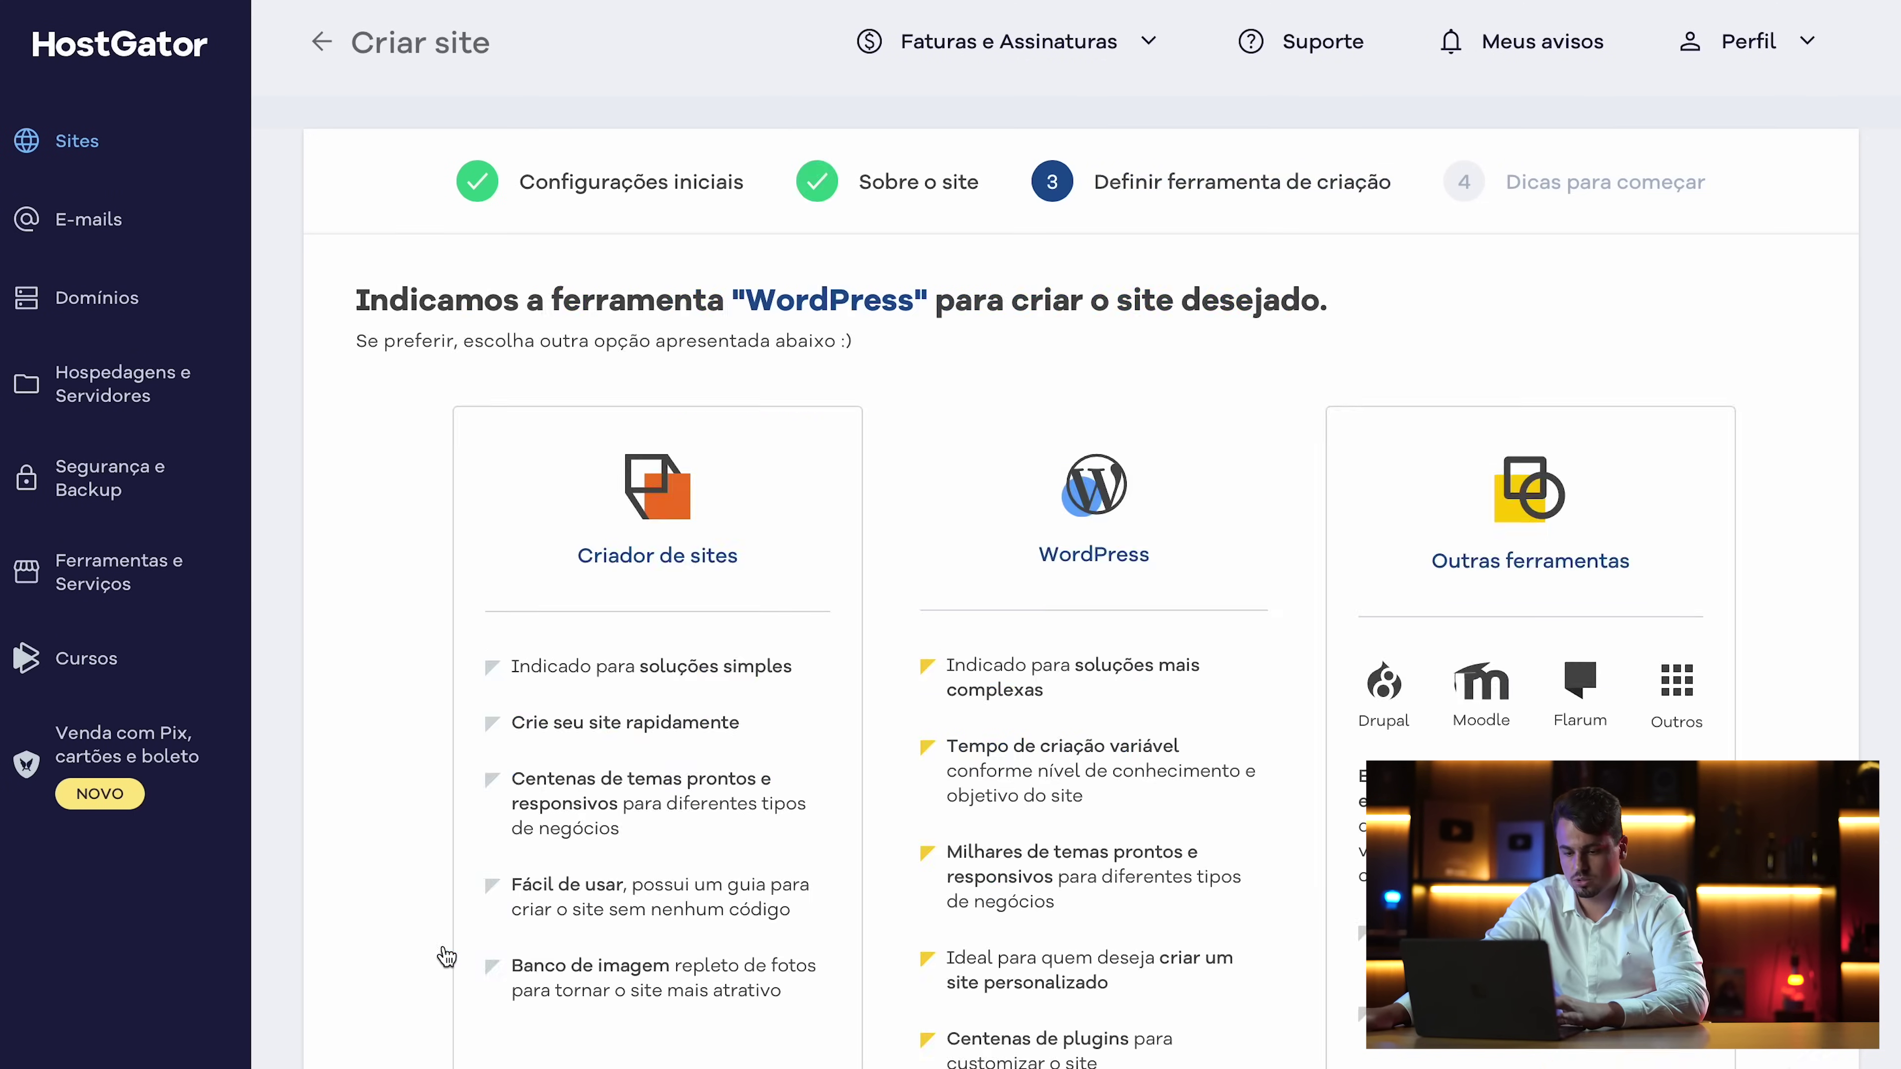
left_click(443, 945)
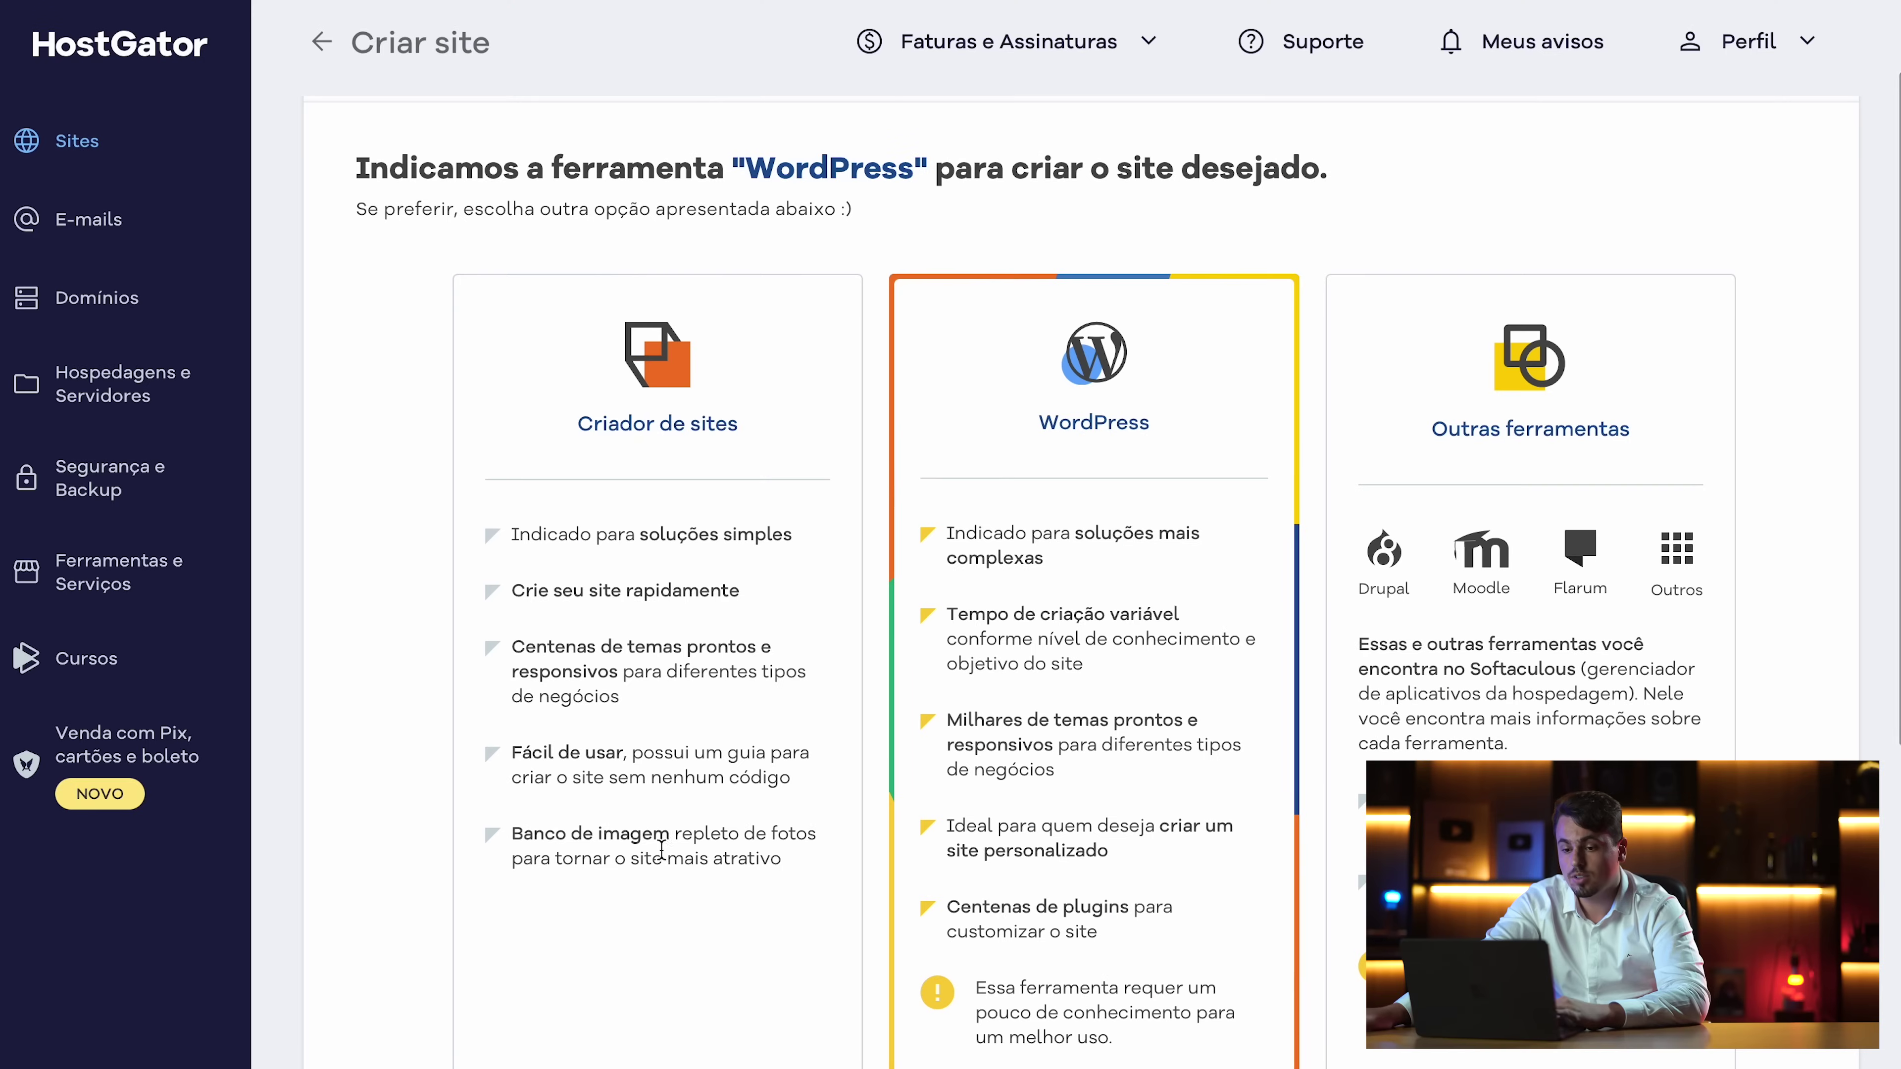
scroll(1272, 584, "down", 5)
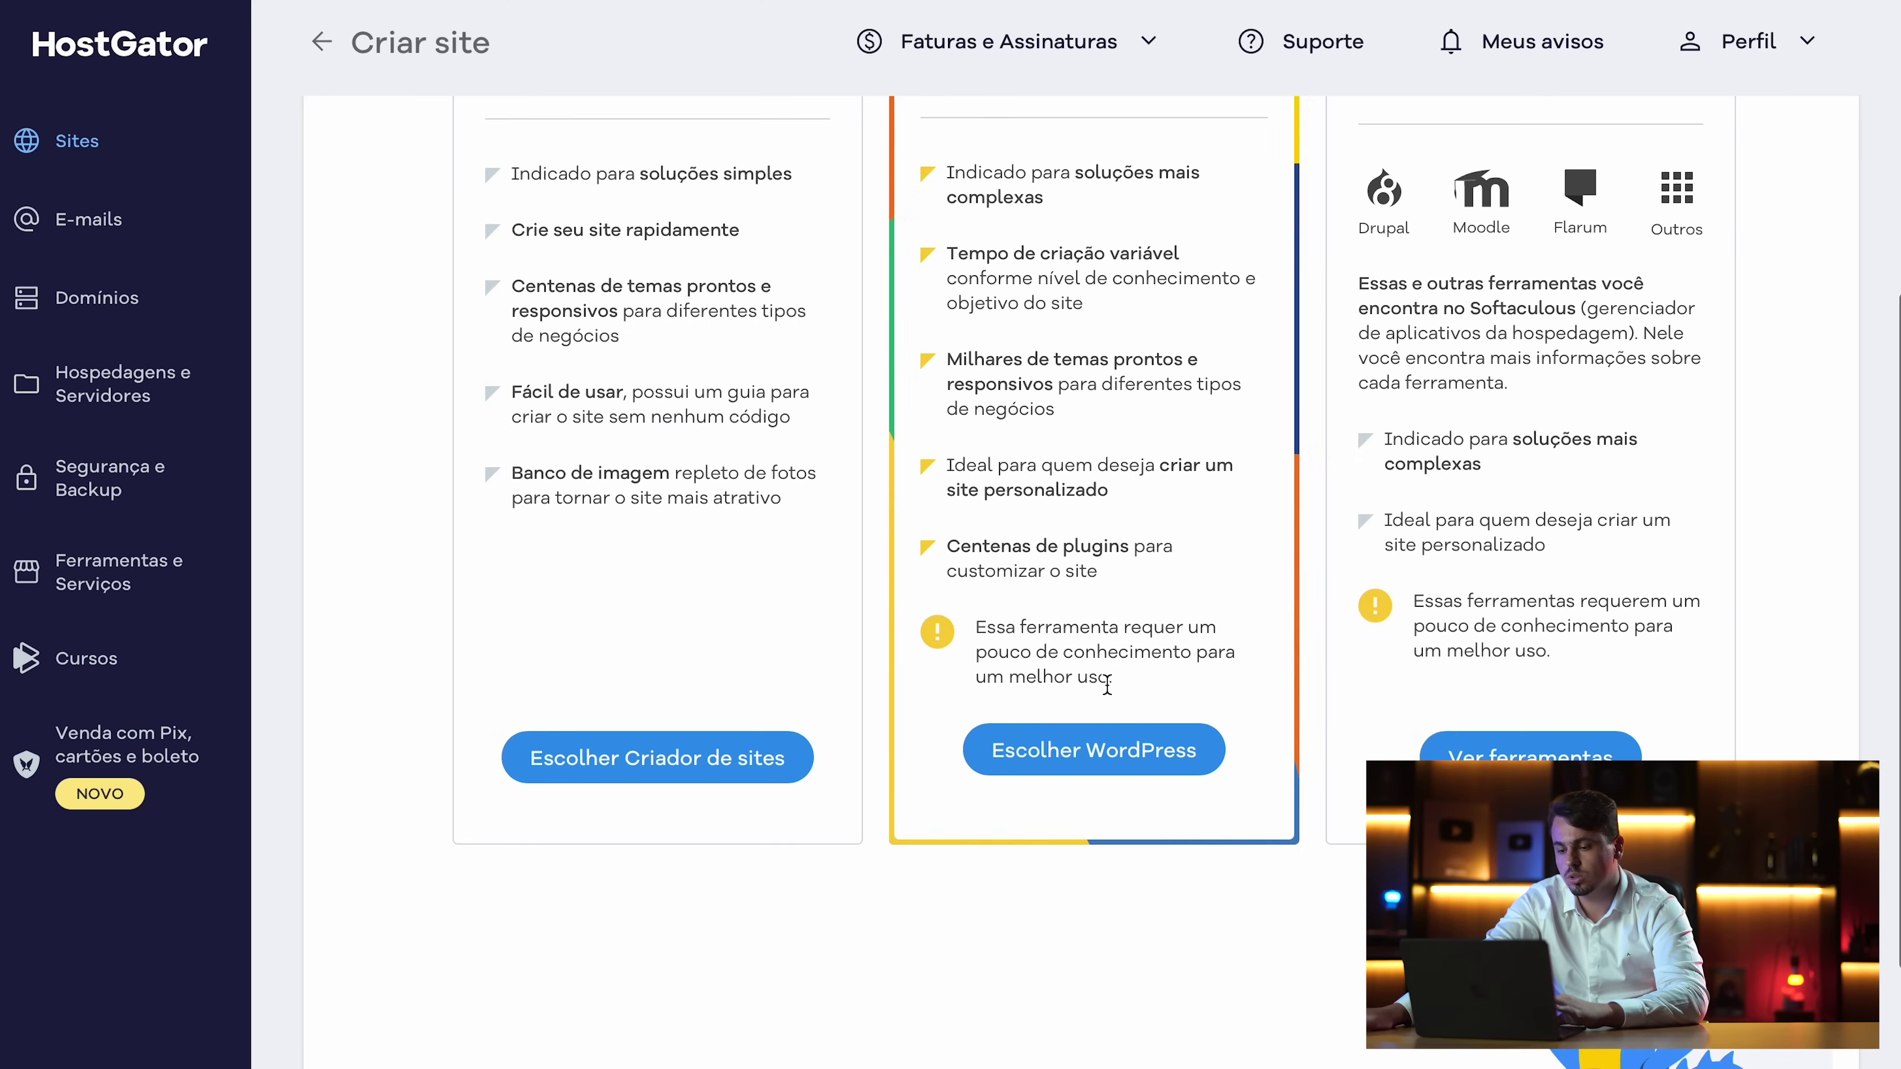
left_click(1097, 749)
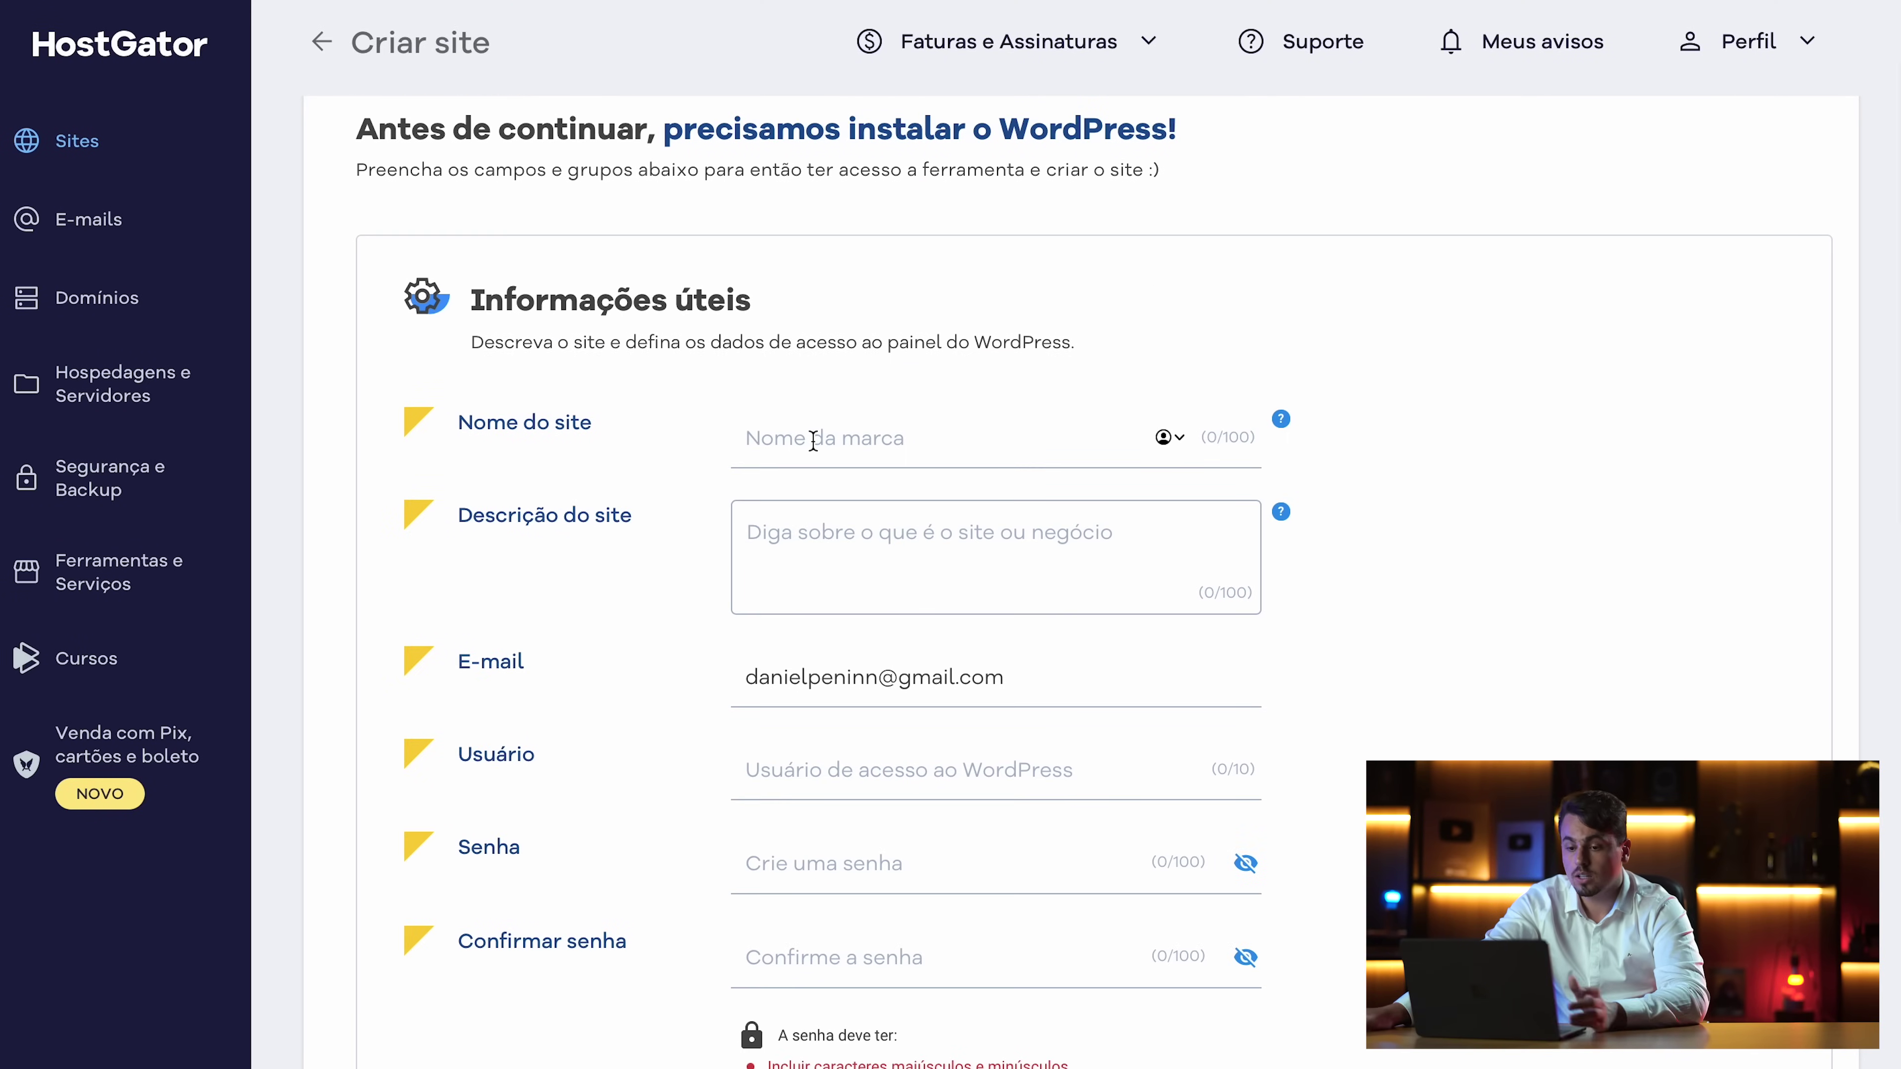
Fill in site name Rosa Amazonica, description 'Site para vender Serum Facial', username and password
type("Rosa Amazonica")
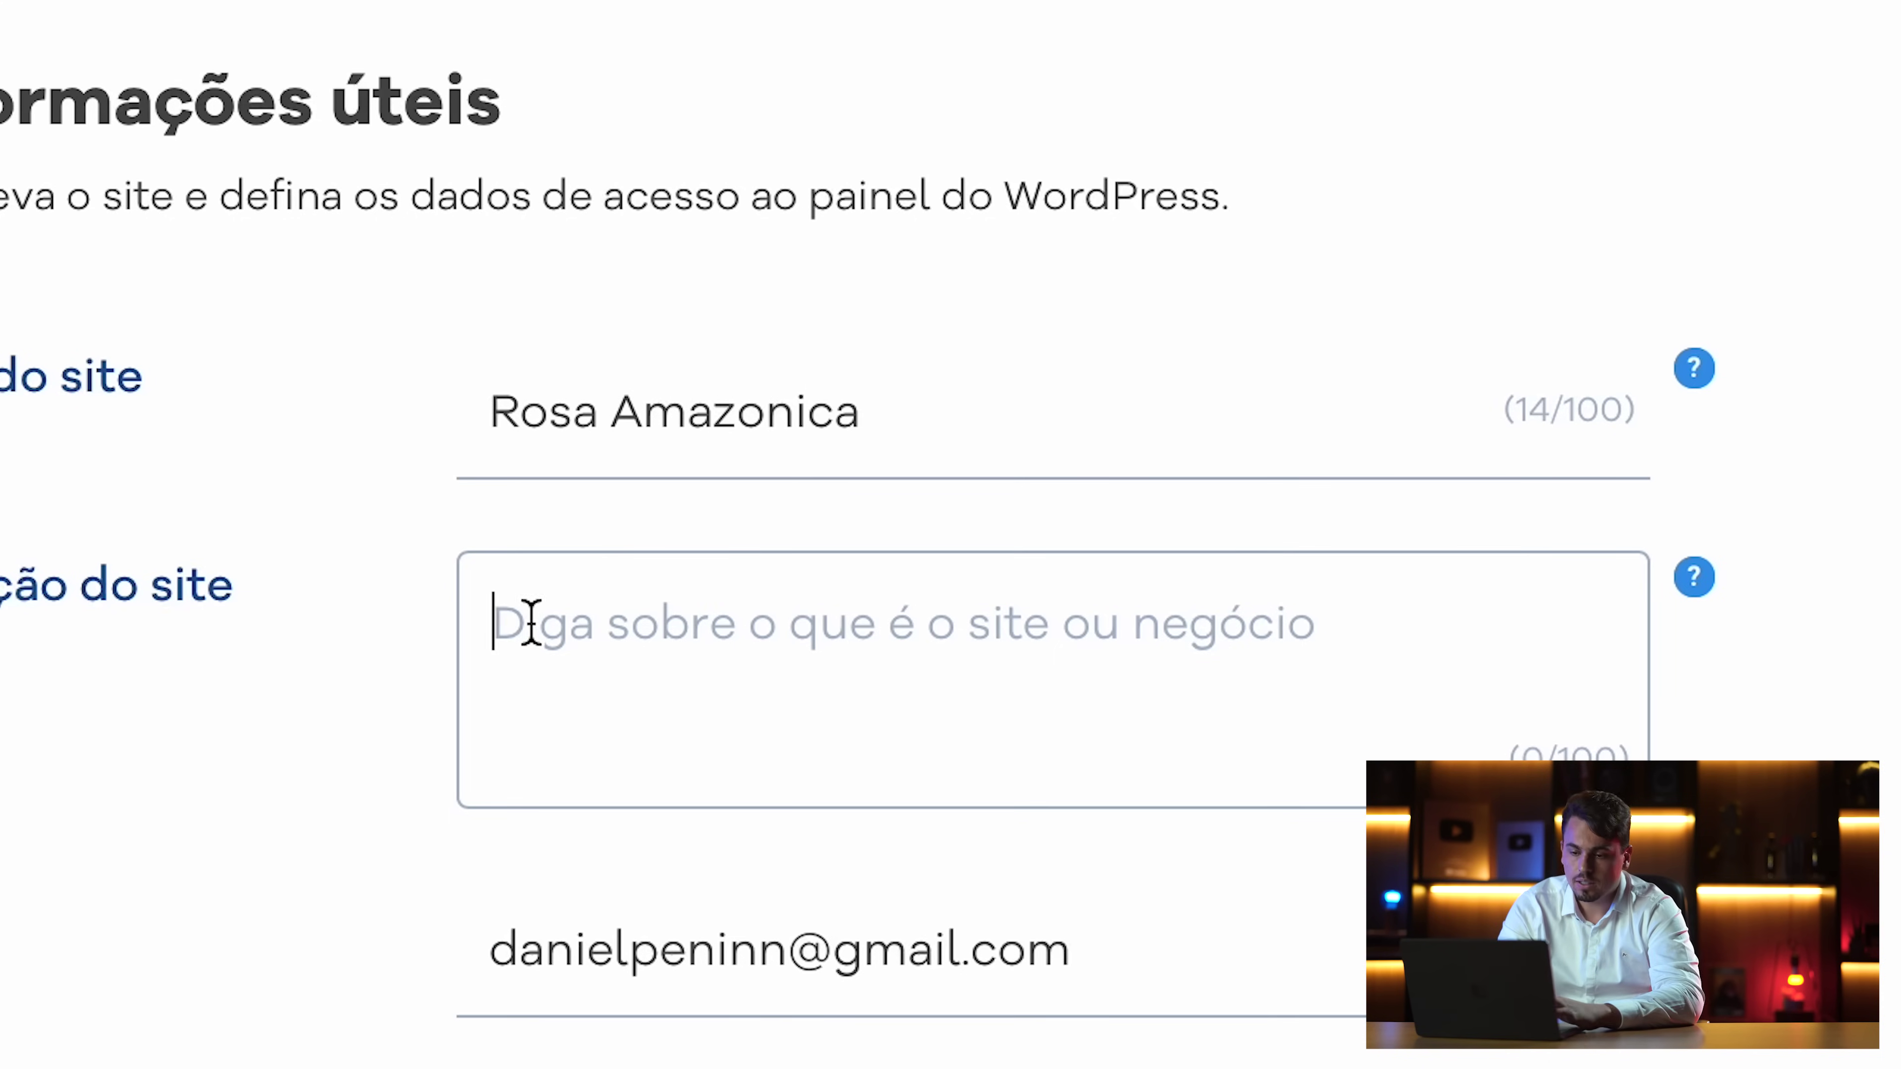
left_click(805, 597)
type("Site para vender Serum")
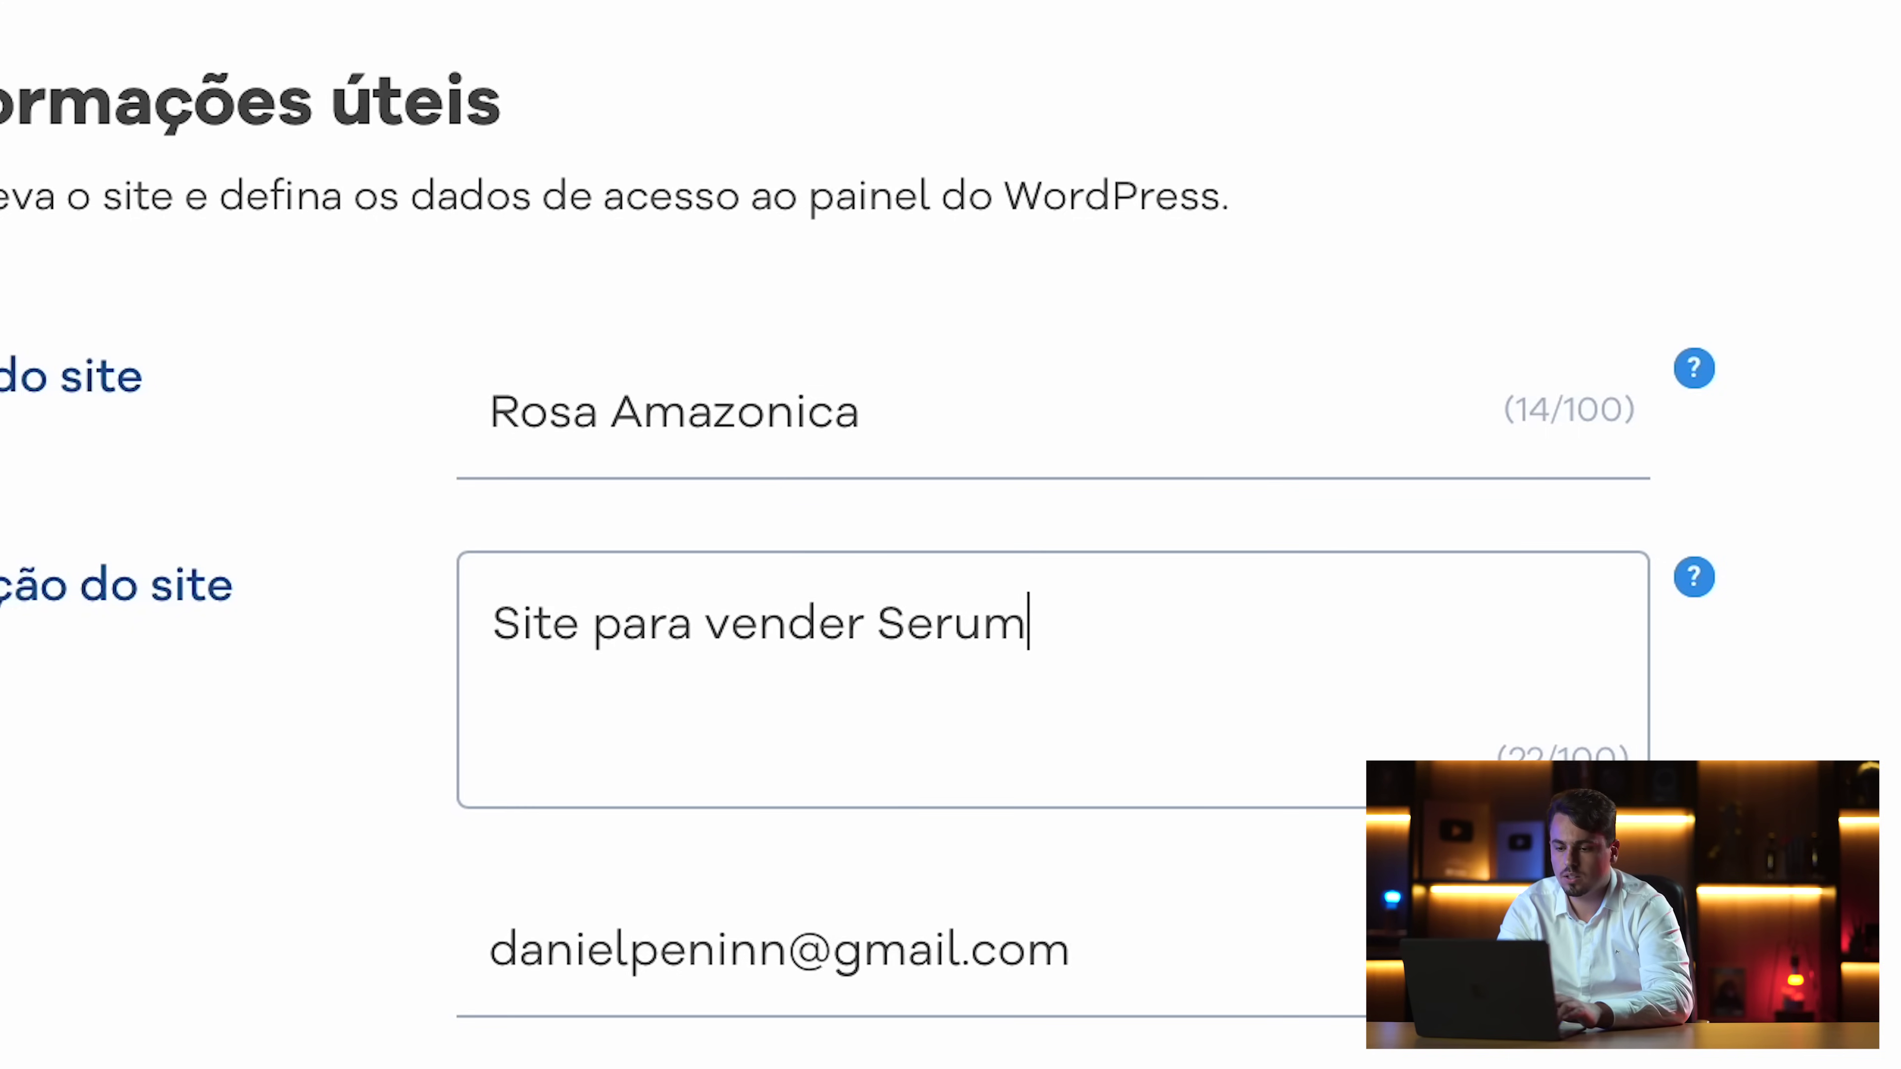
type(" Facial")
scroll(804, 747, "up", 2)
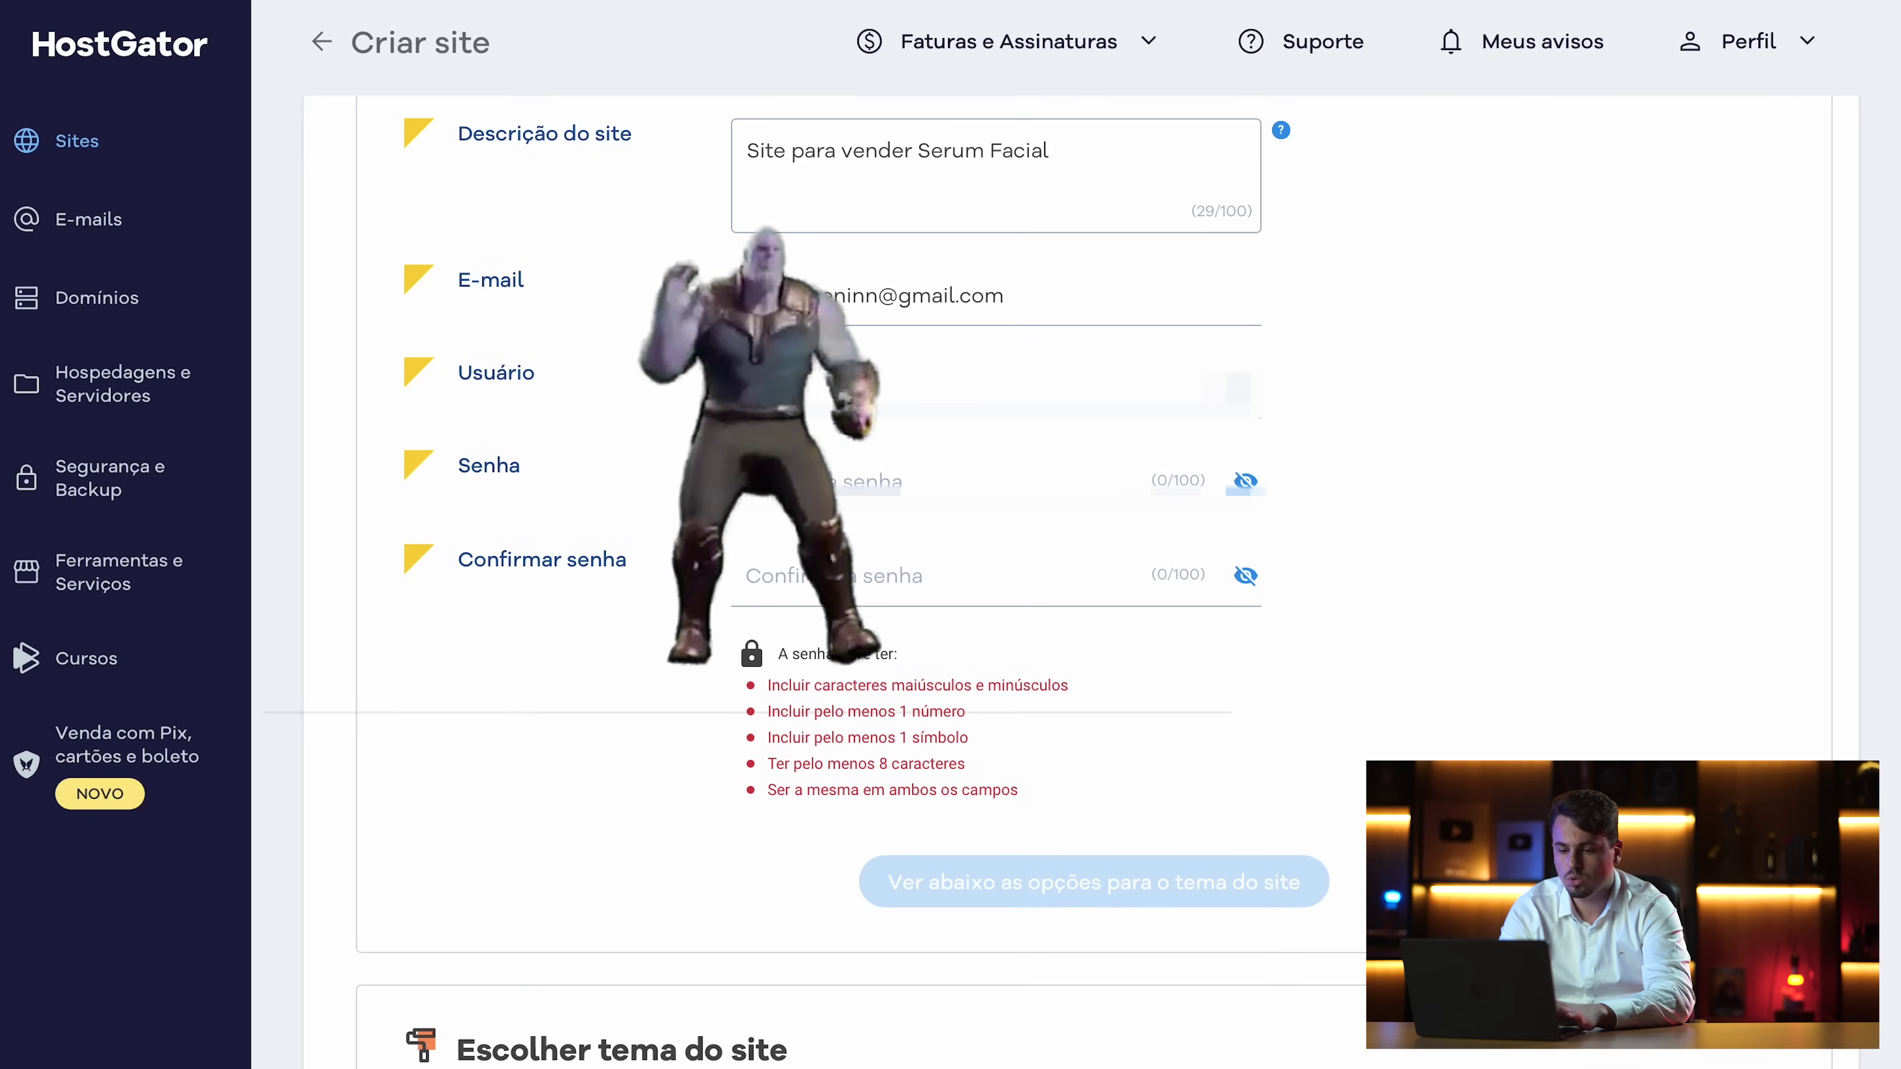
key("Tab")
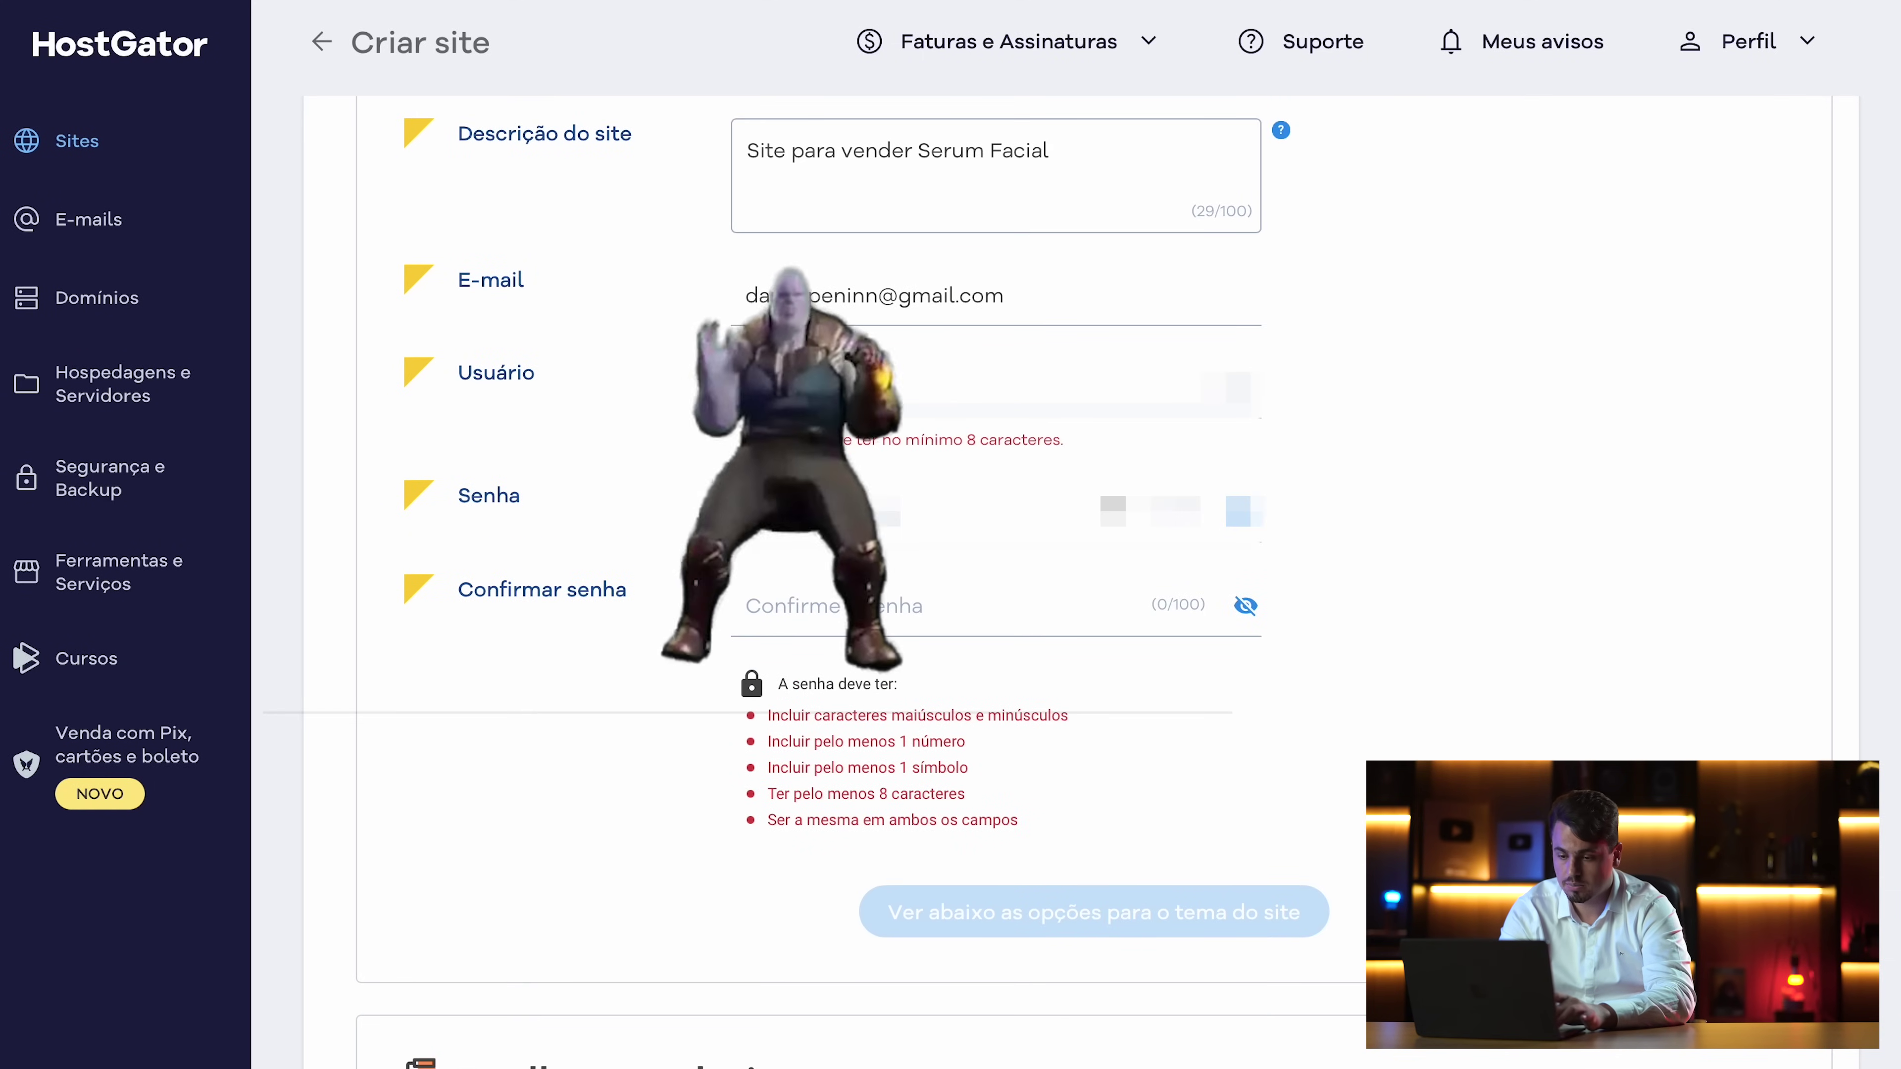
Apply the Hello theme and move on to the plugin selection
scroll(968, 419, "down", 7)
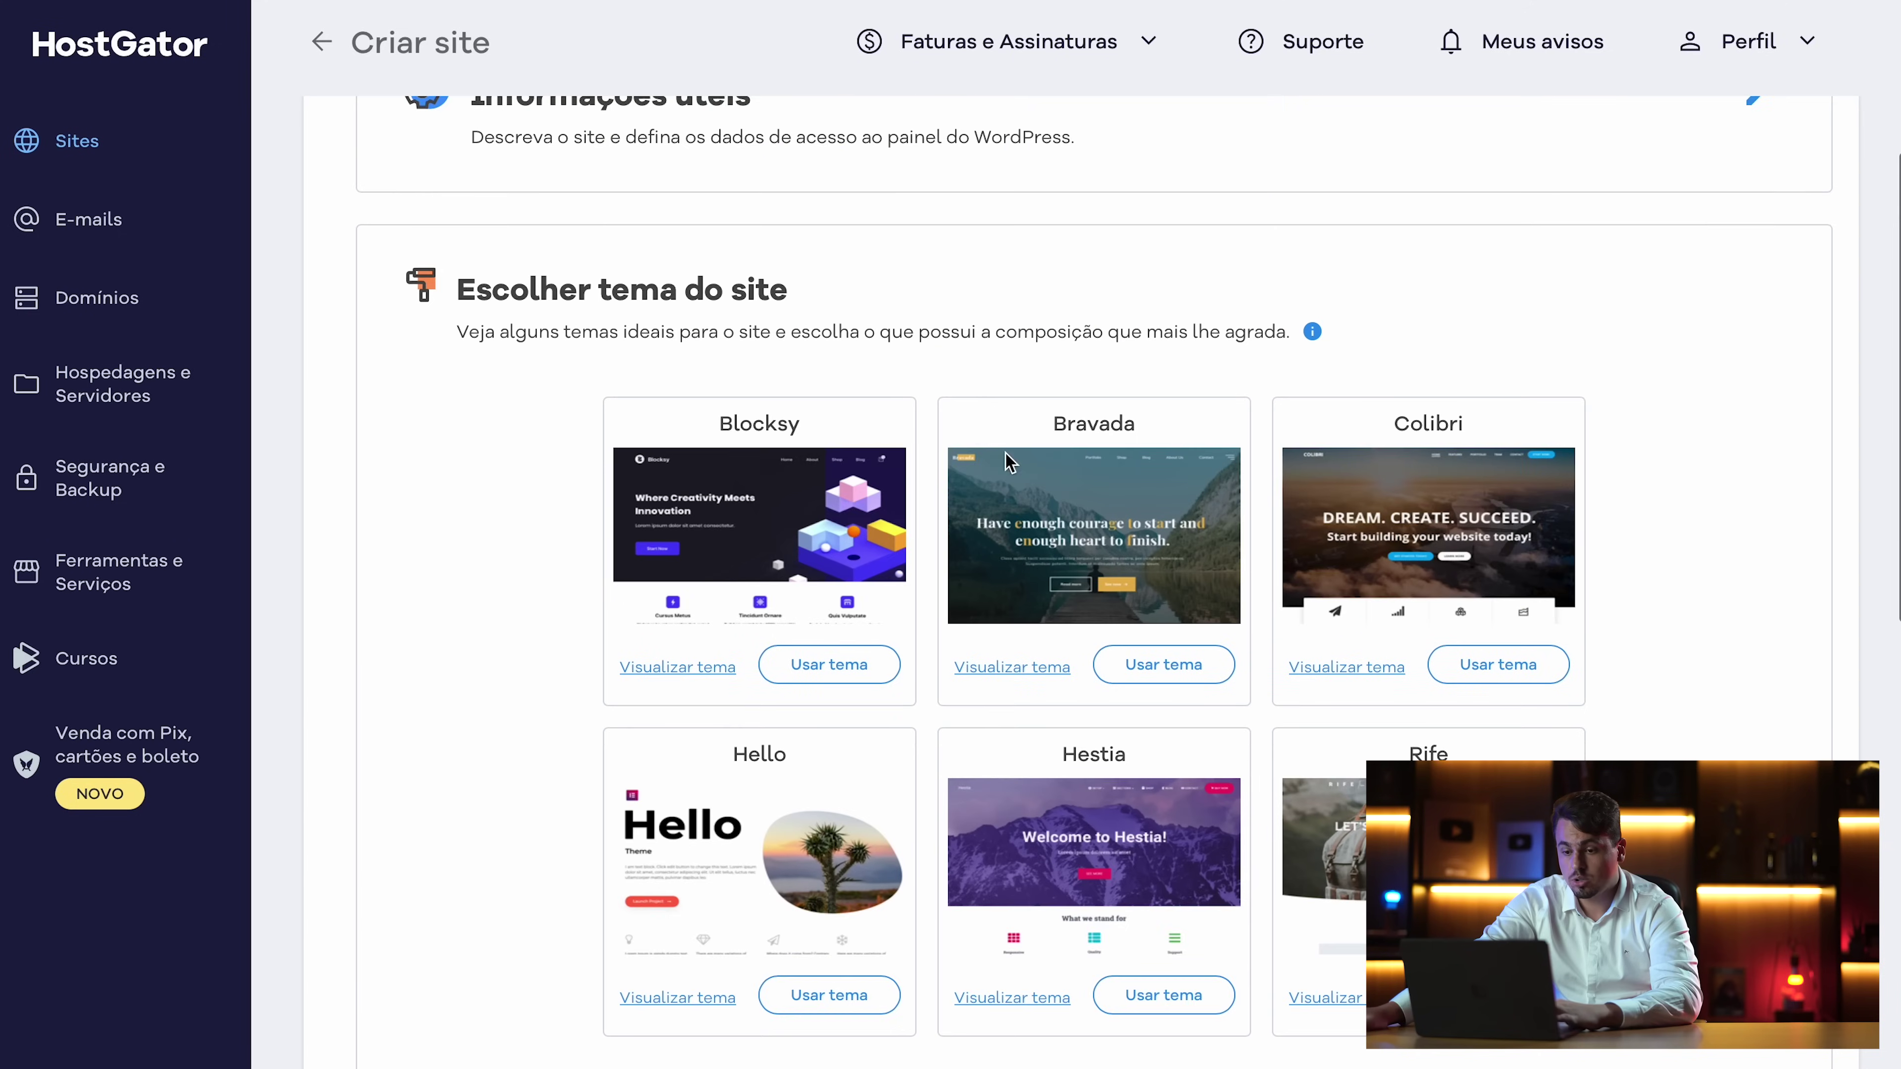
scroll(969, 419, "down", 3)
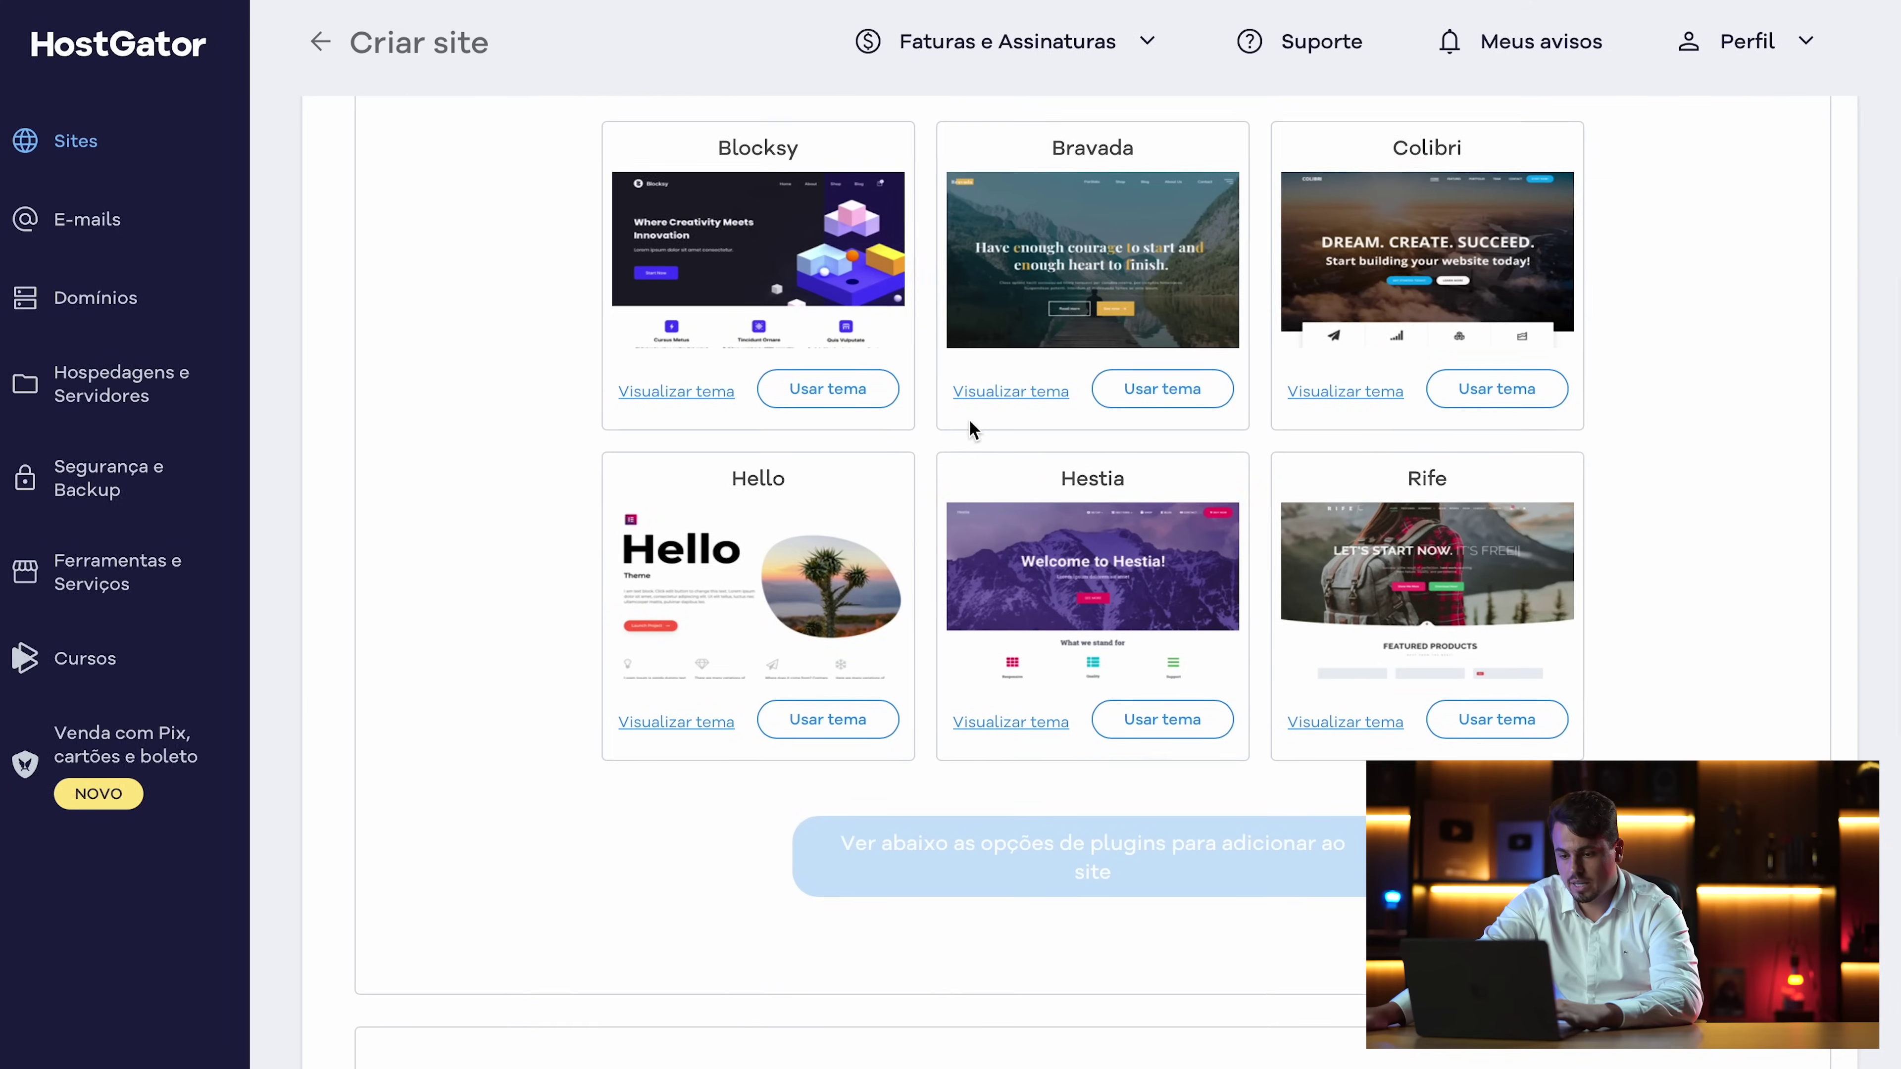
left_click(816, 731)
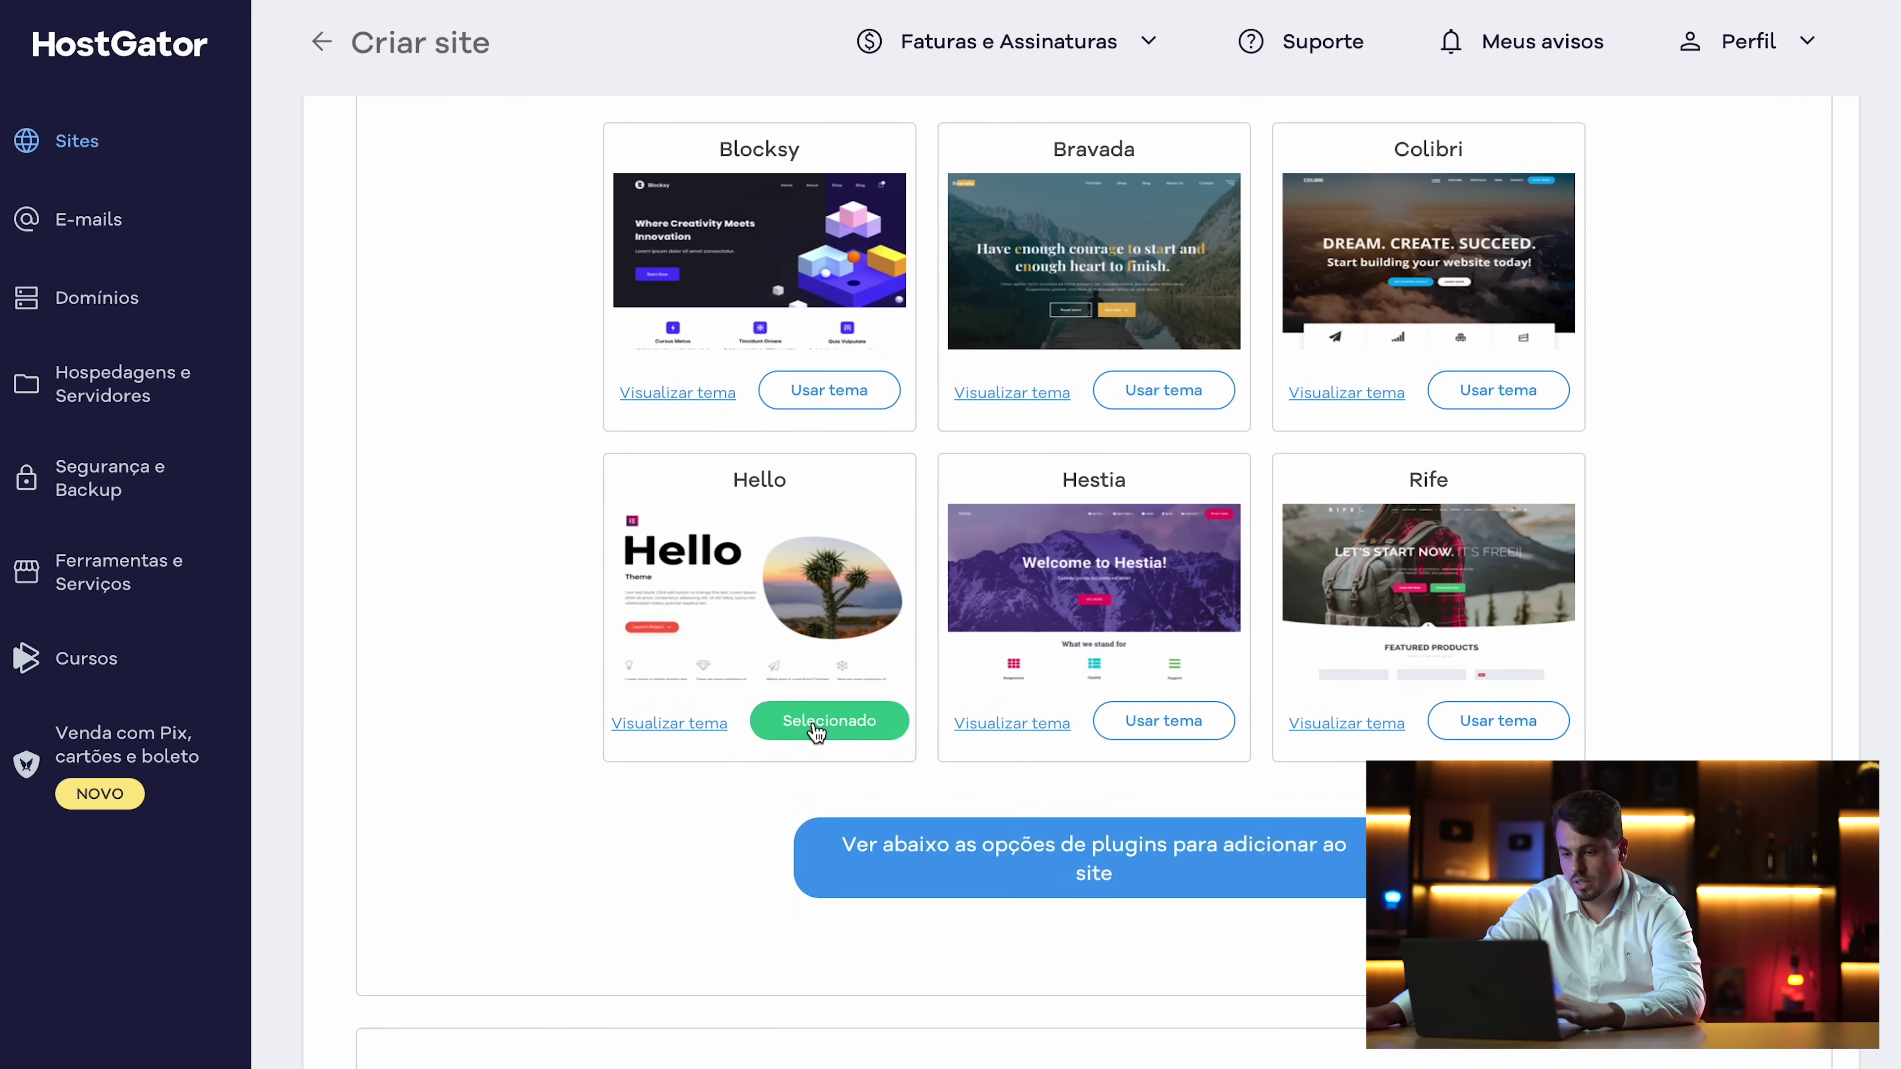
left_click(985, 852)
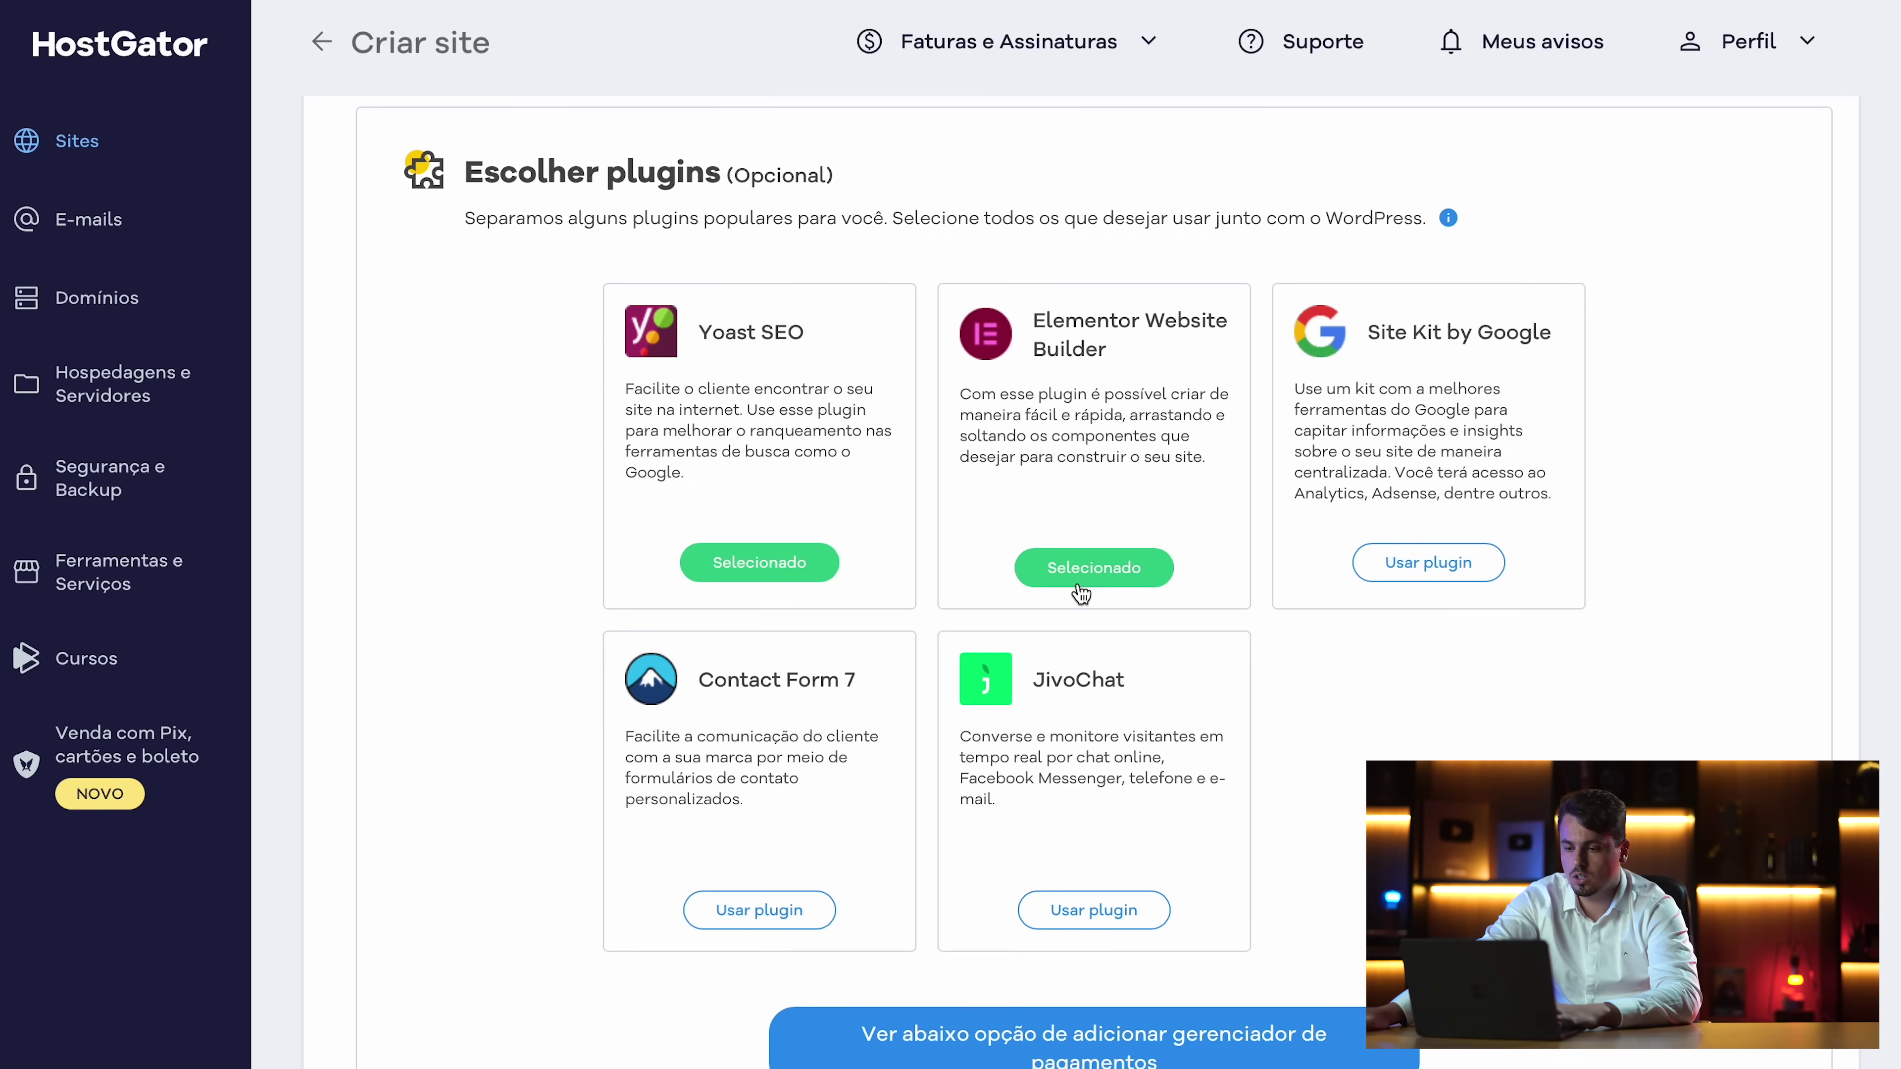
scroll(1057, 433, "down", 3)
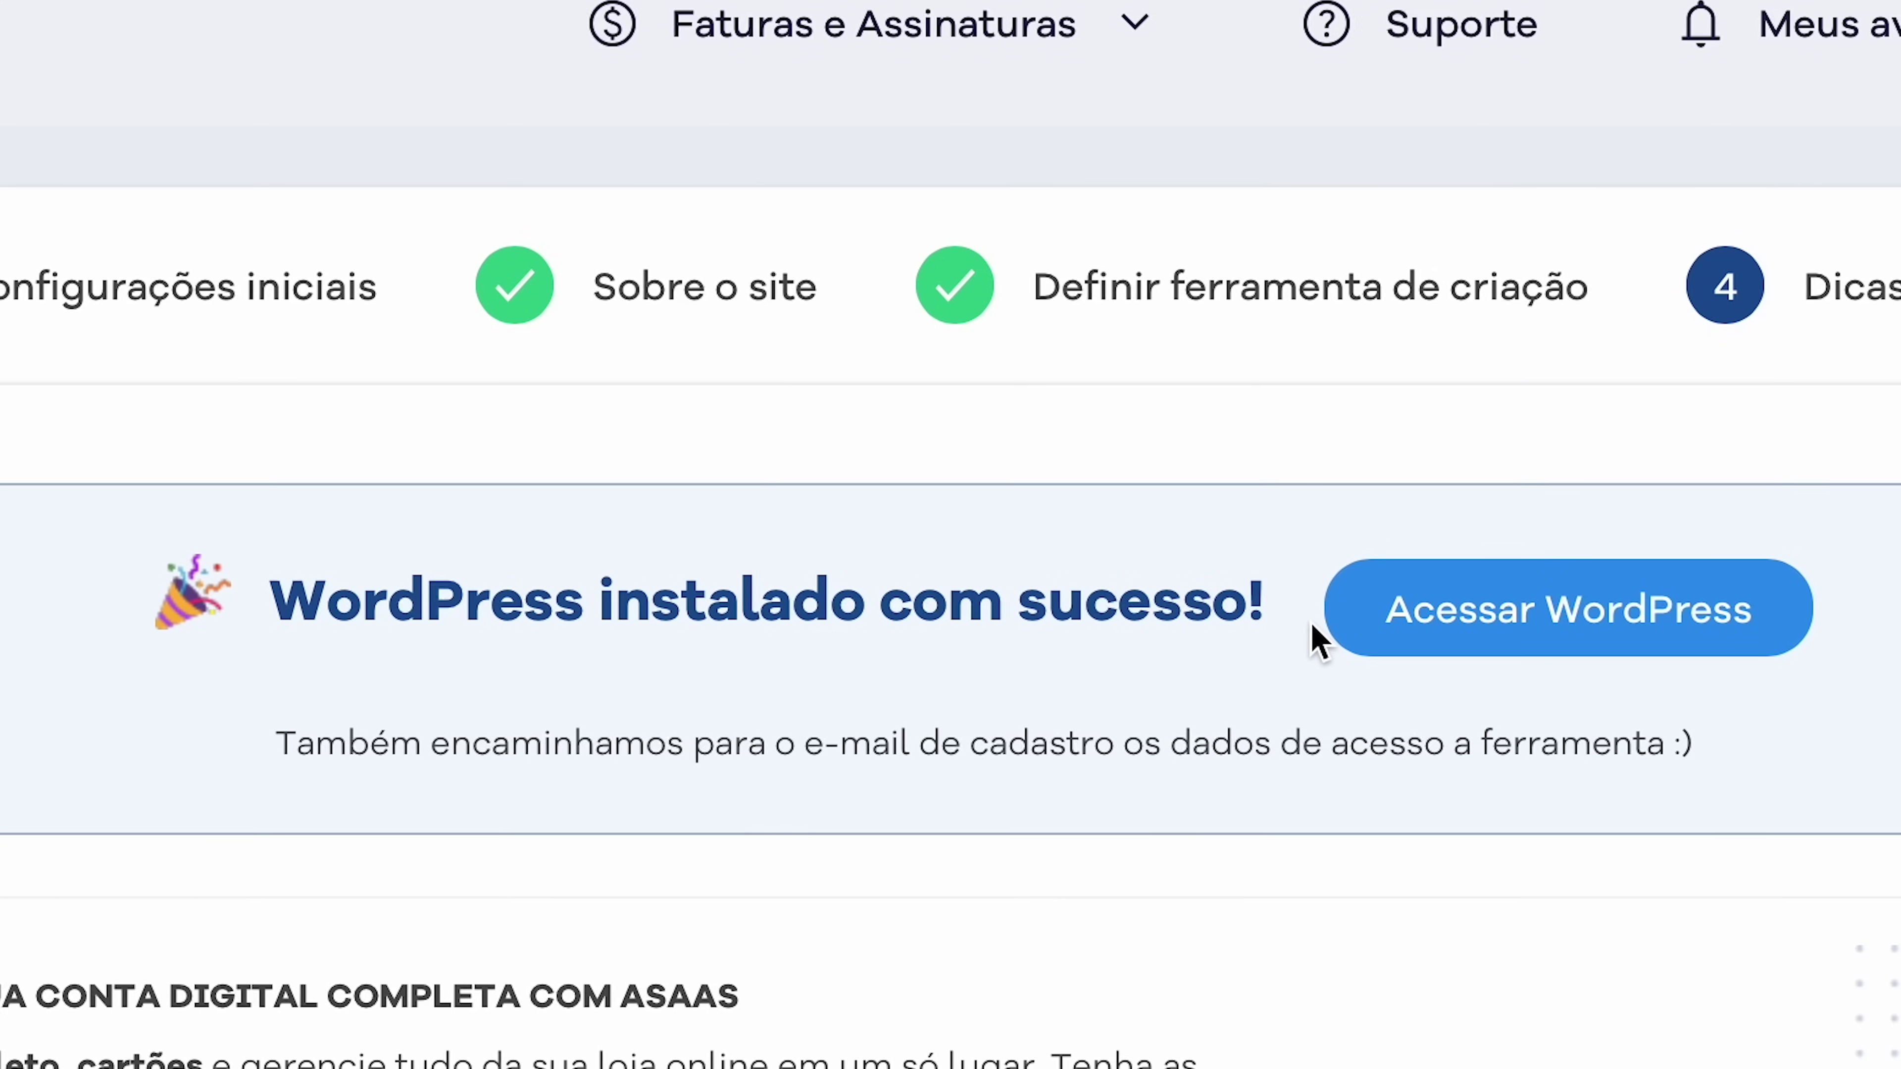
Enter the new site's WordPress dashboard and review Elementor's Recursos (features) settings
left_click(1478, 591)
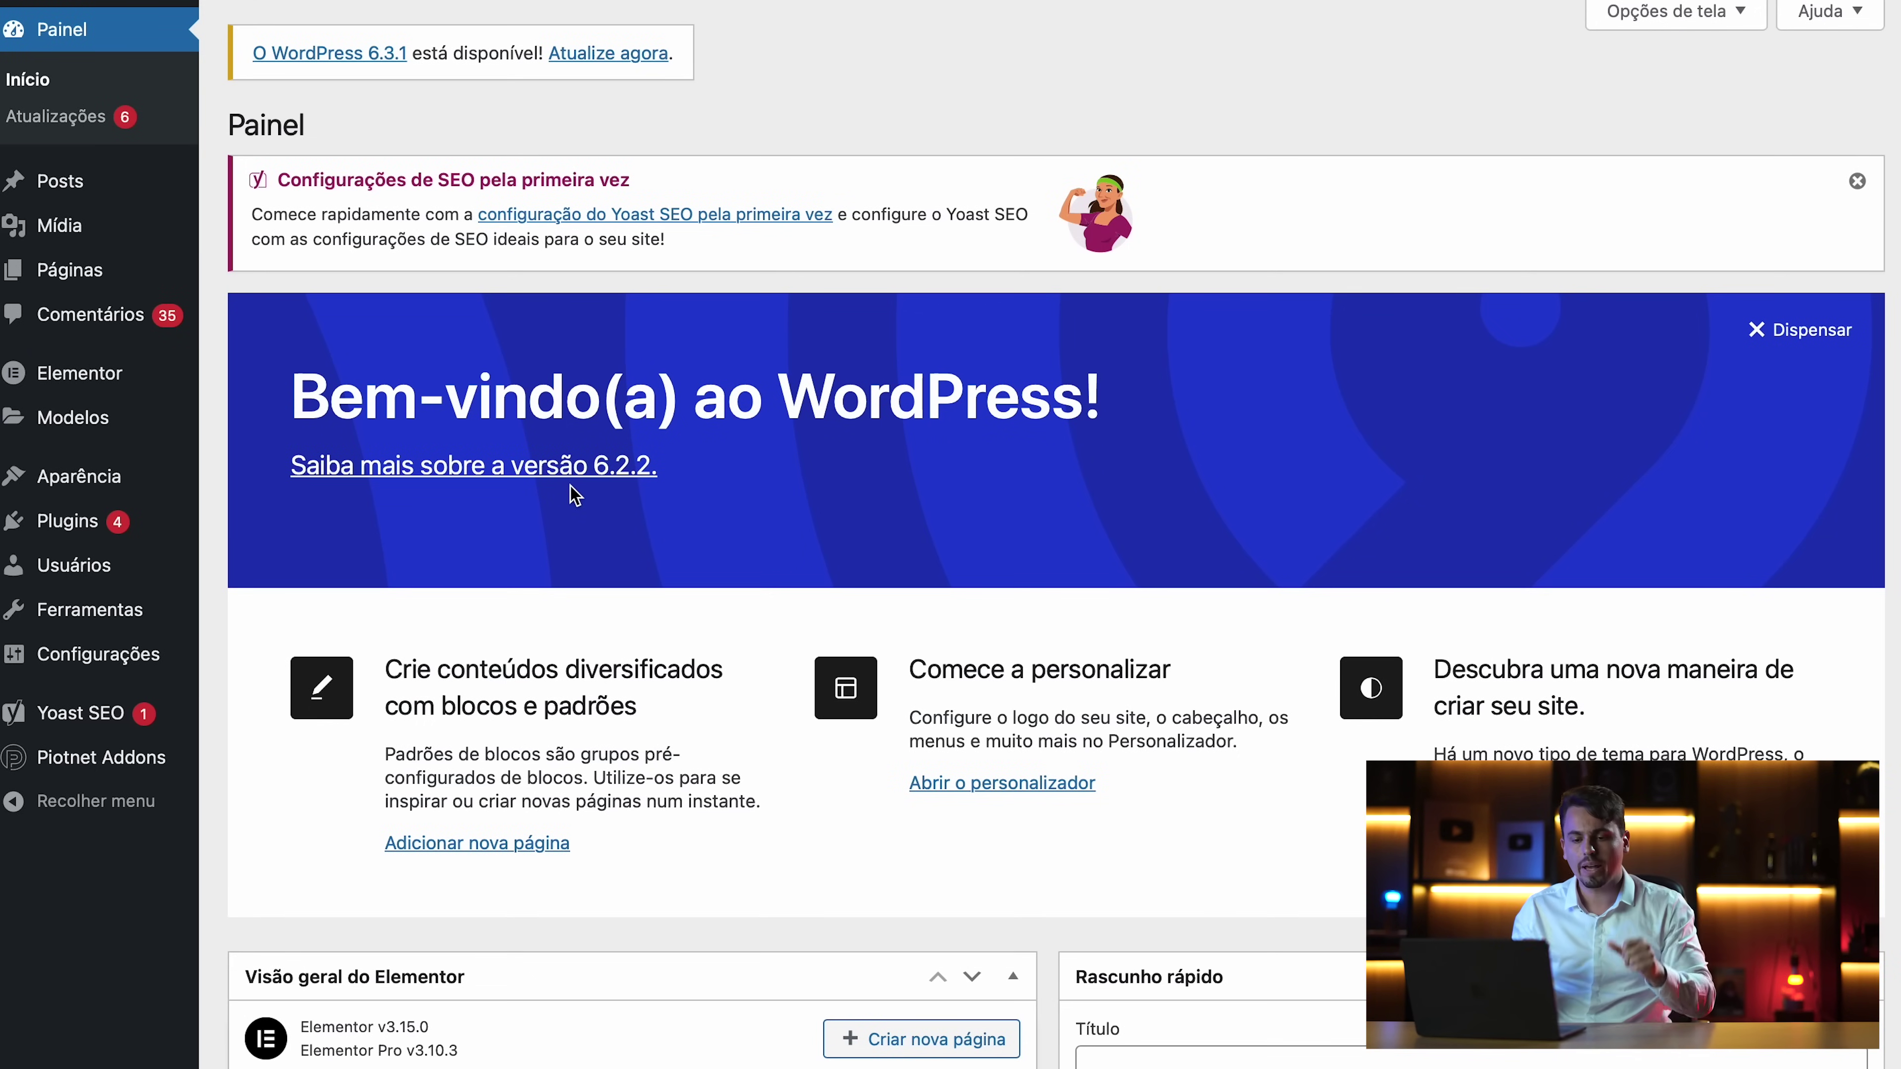
mouse_move(51, 390)
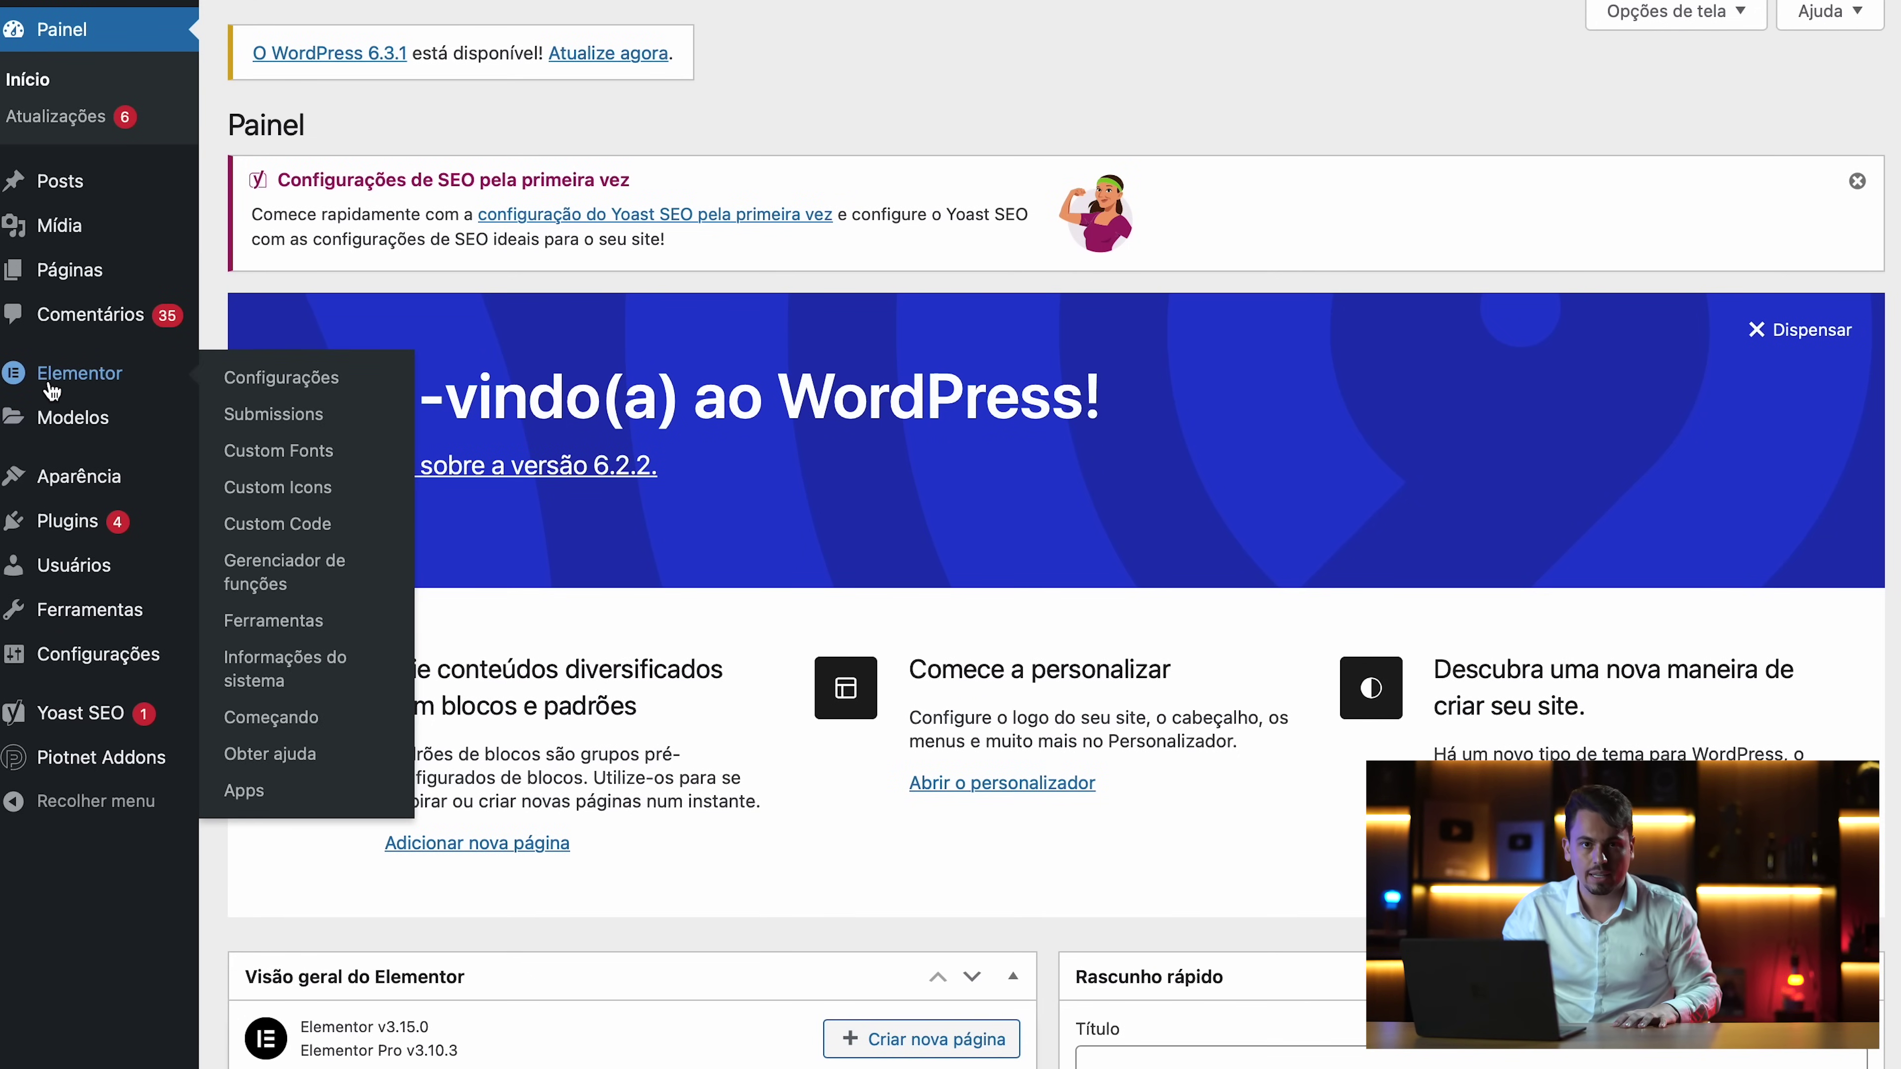
left_click(51, 389)
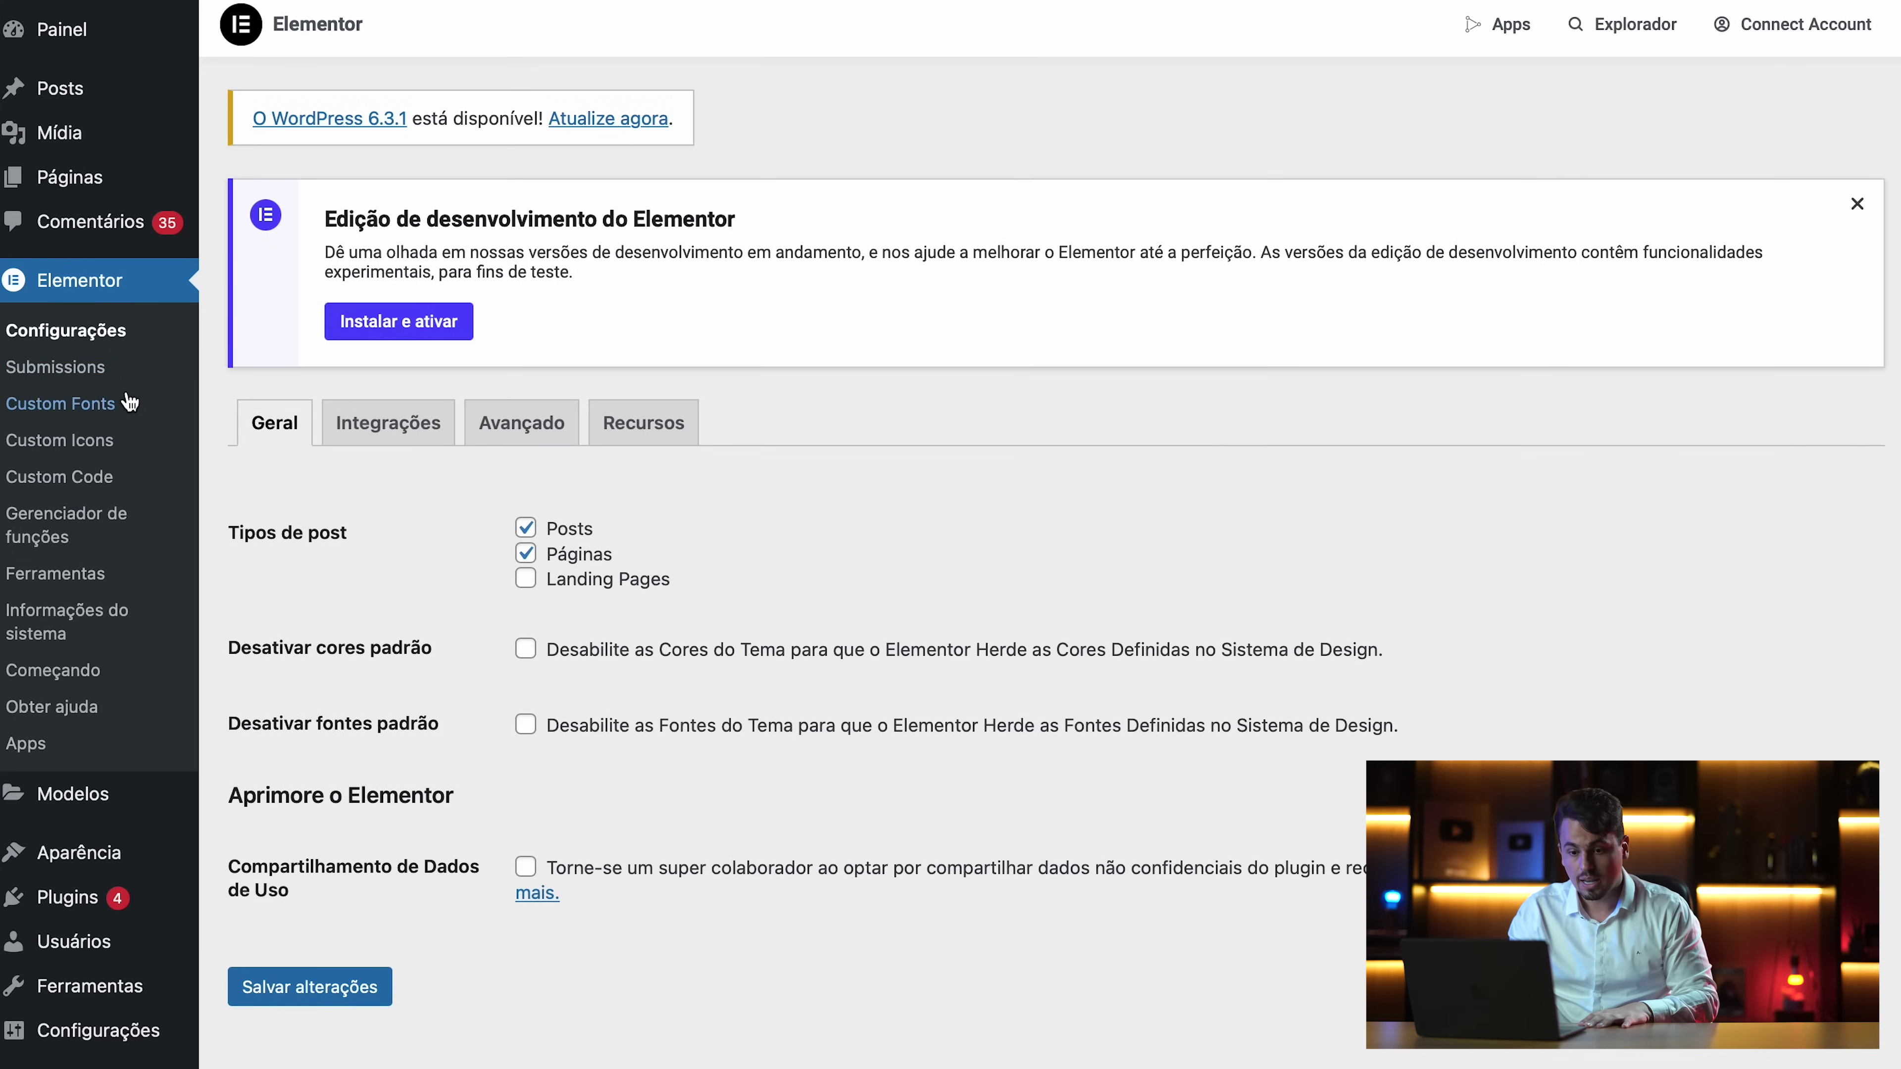
left_click(627, 425)
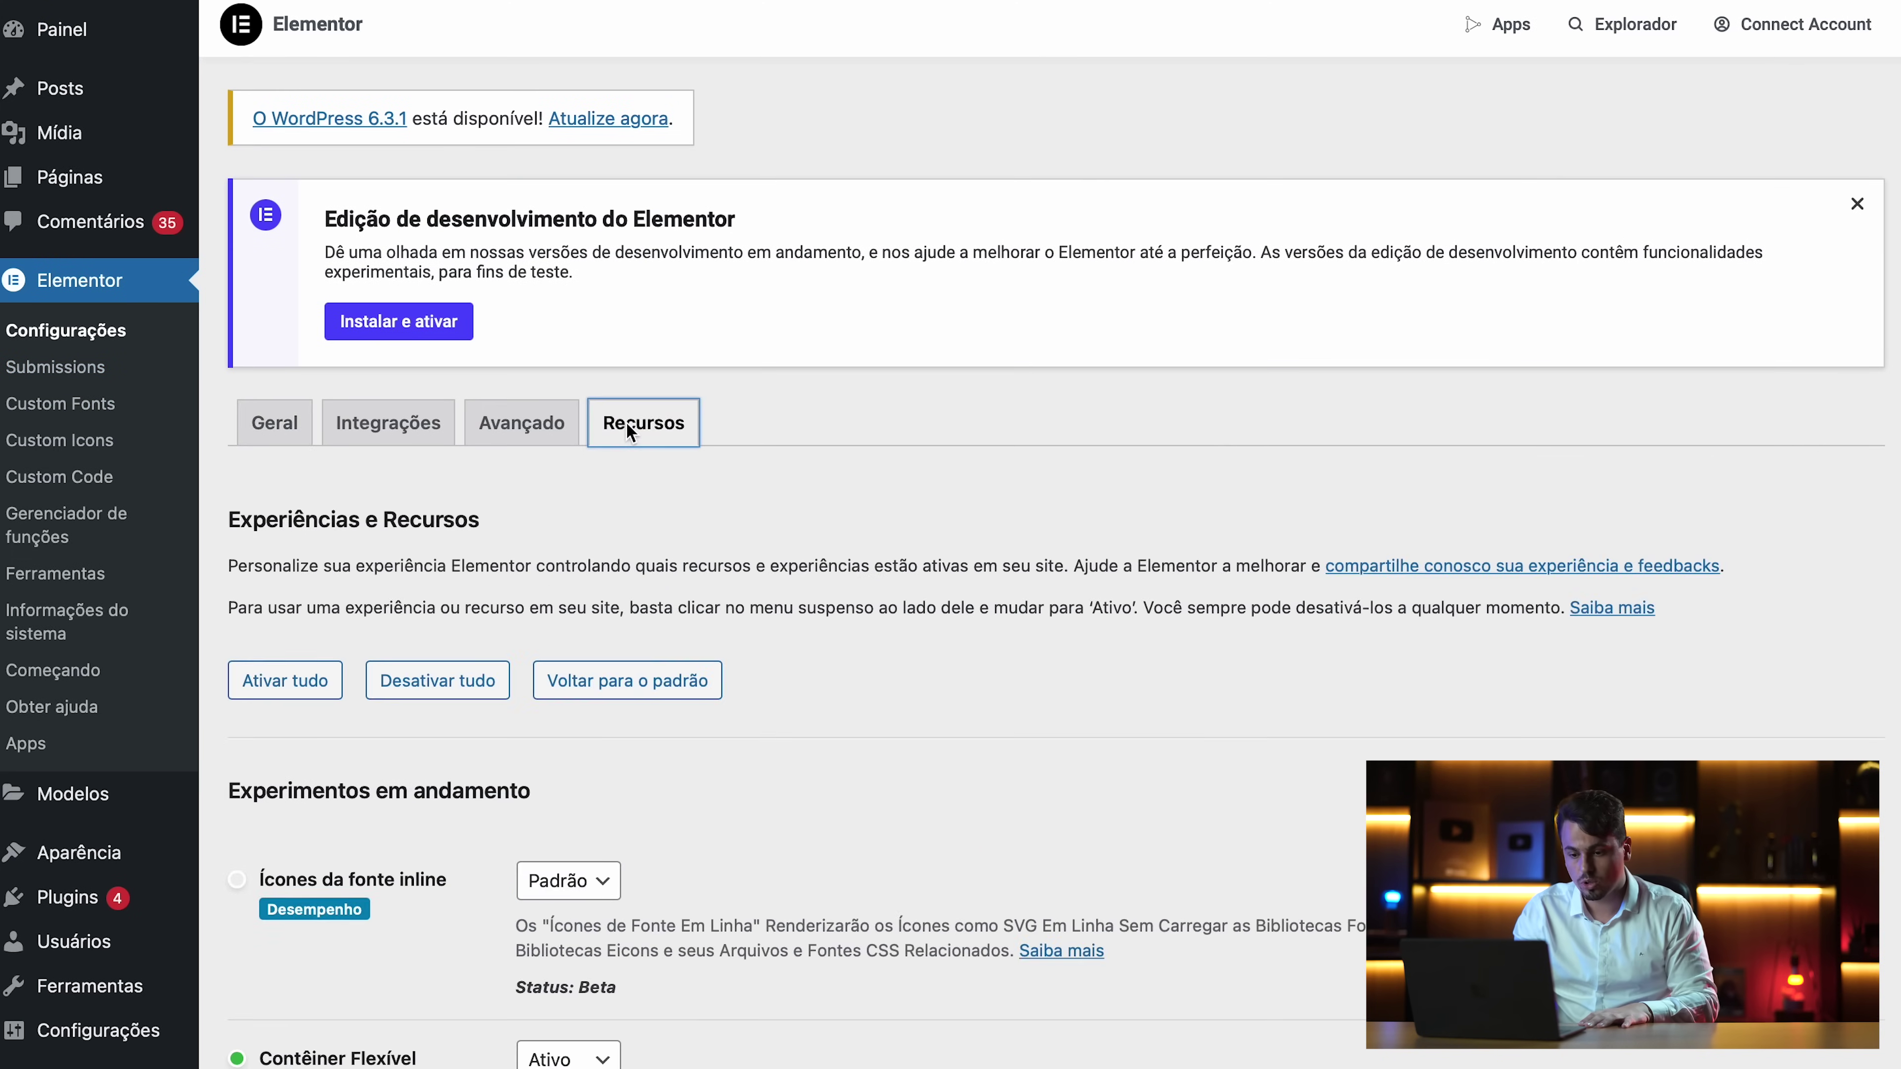
scroll(642, 679, "down", 6)
scroll(642, 682, "down", 1)
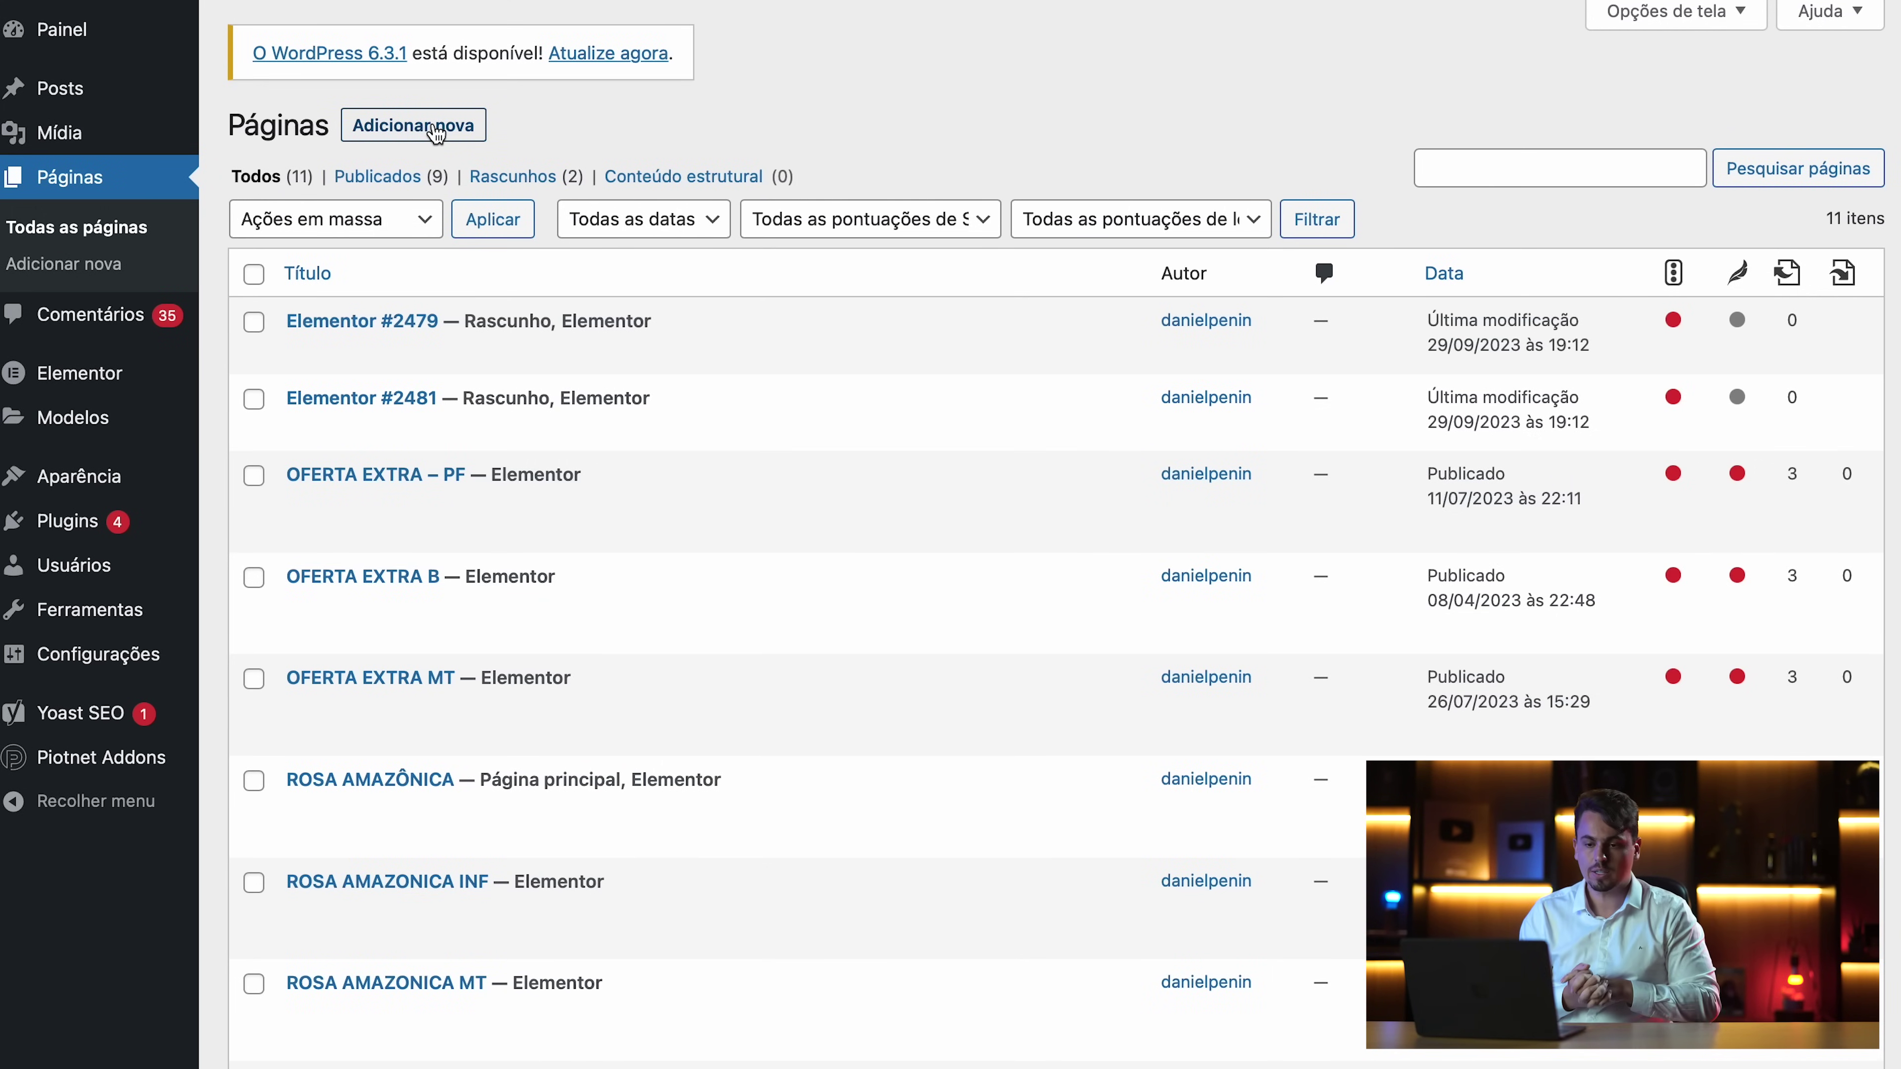
Add a new page and begin its title as 'Amazo…', replacing a mistyped first attempt
left_click(436, 125)
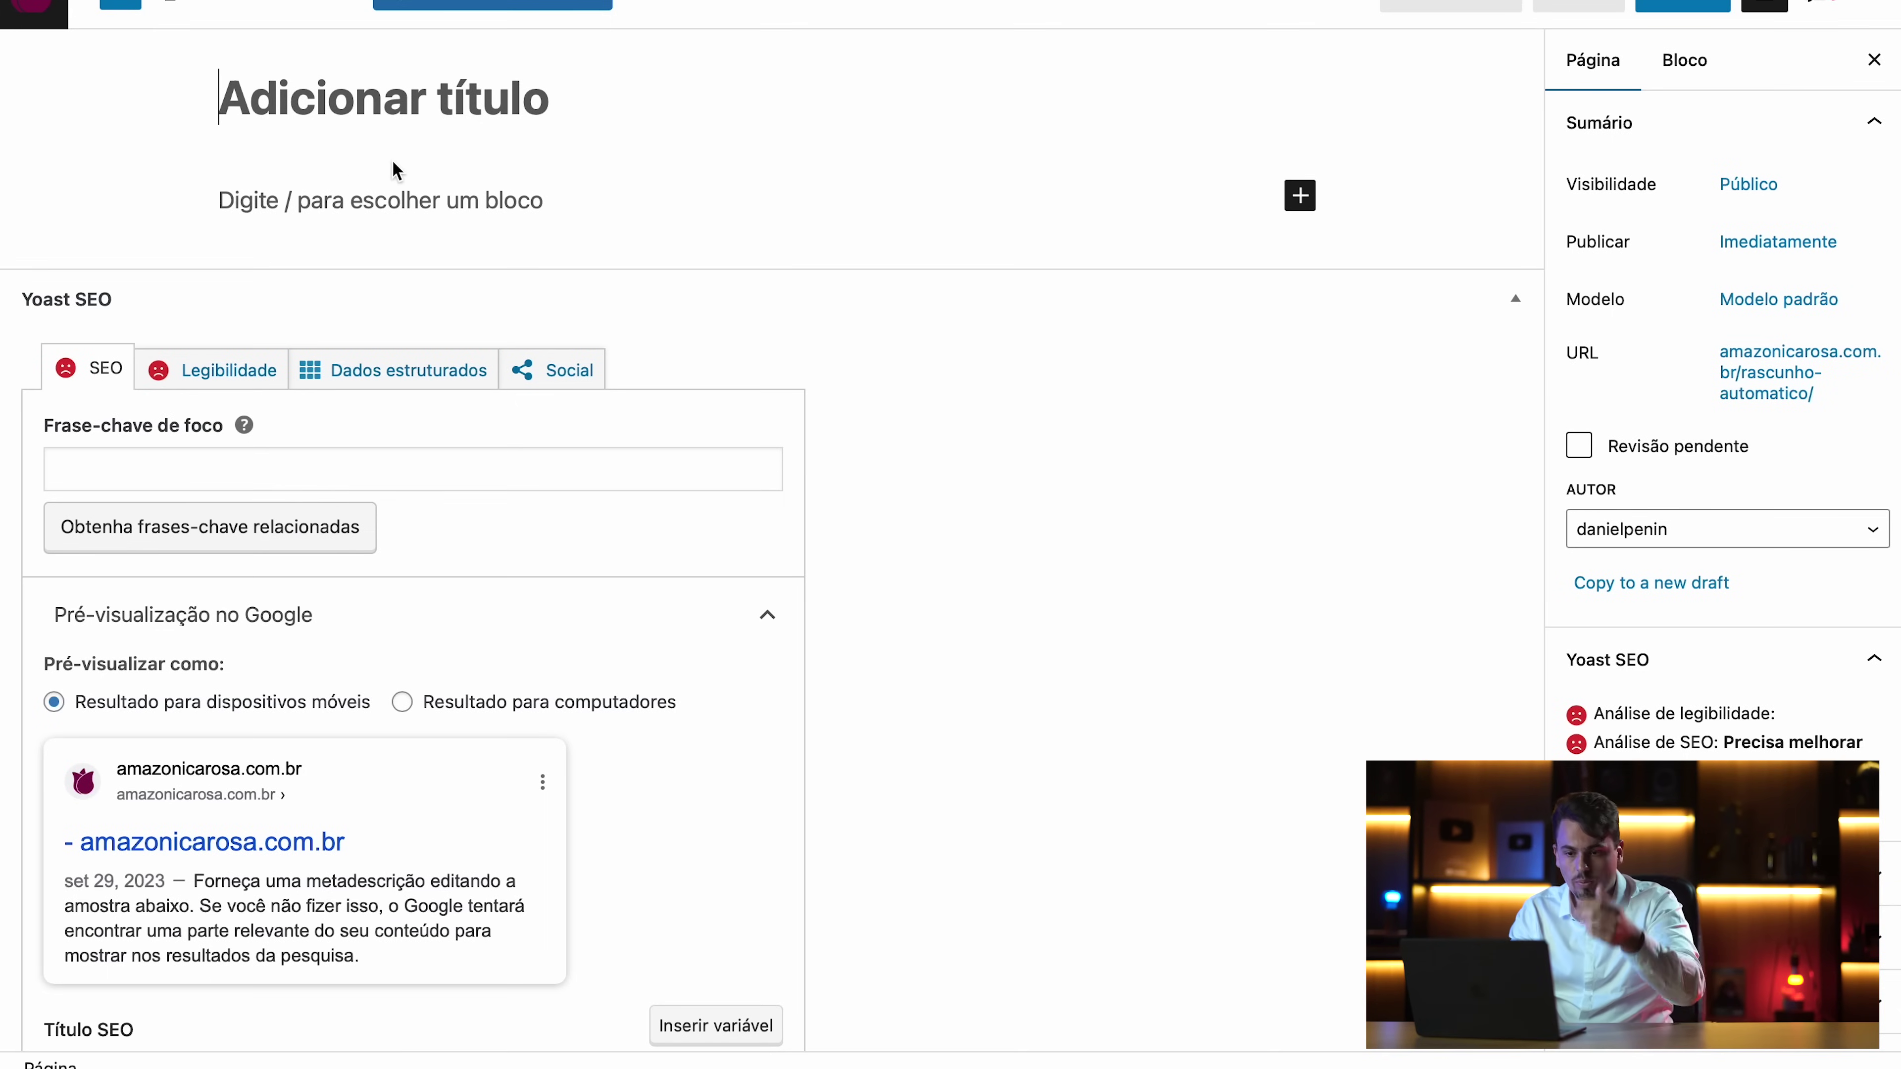
type("Primeiraq")
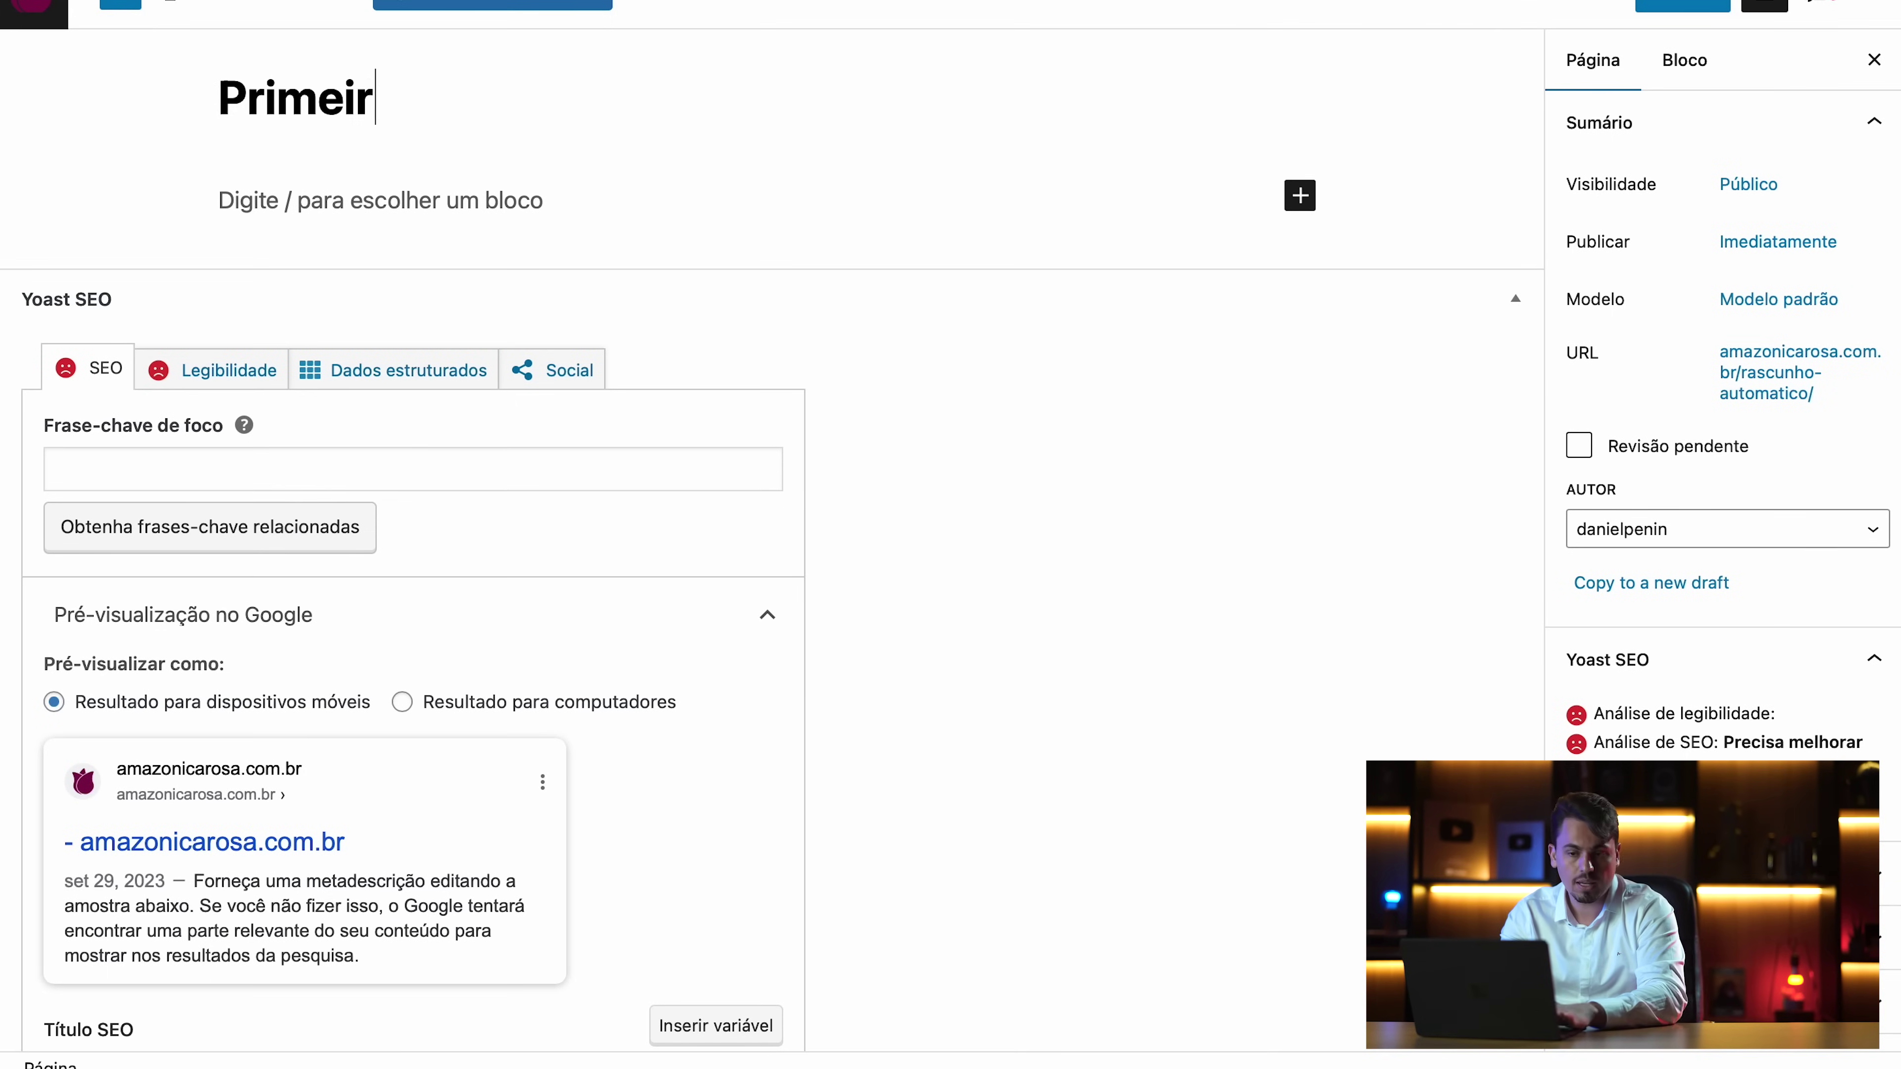
key("BackSpace")
key("BackSpace")
key("BackSpace")
key("BackSpace")
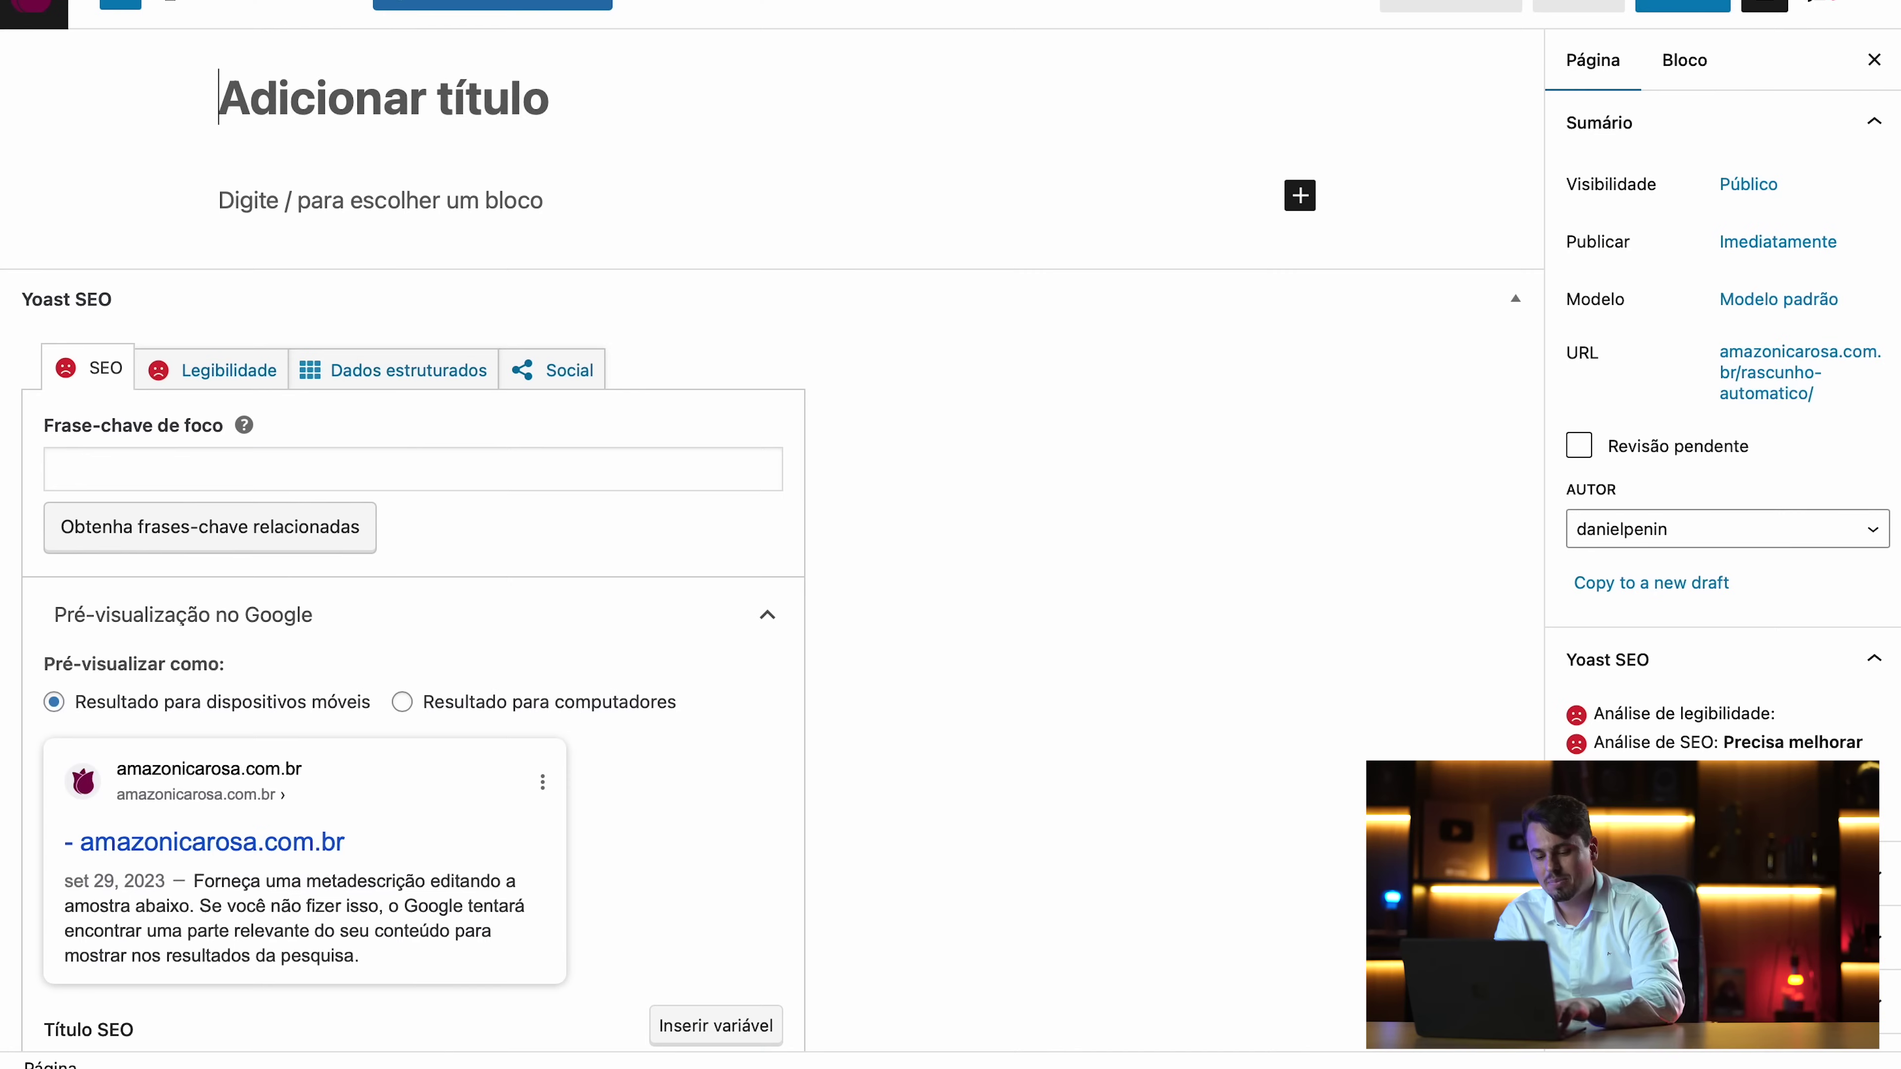
type("Amazo")
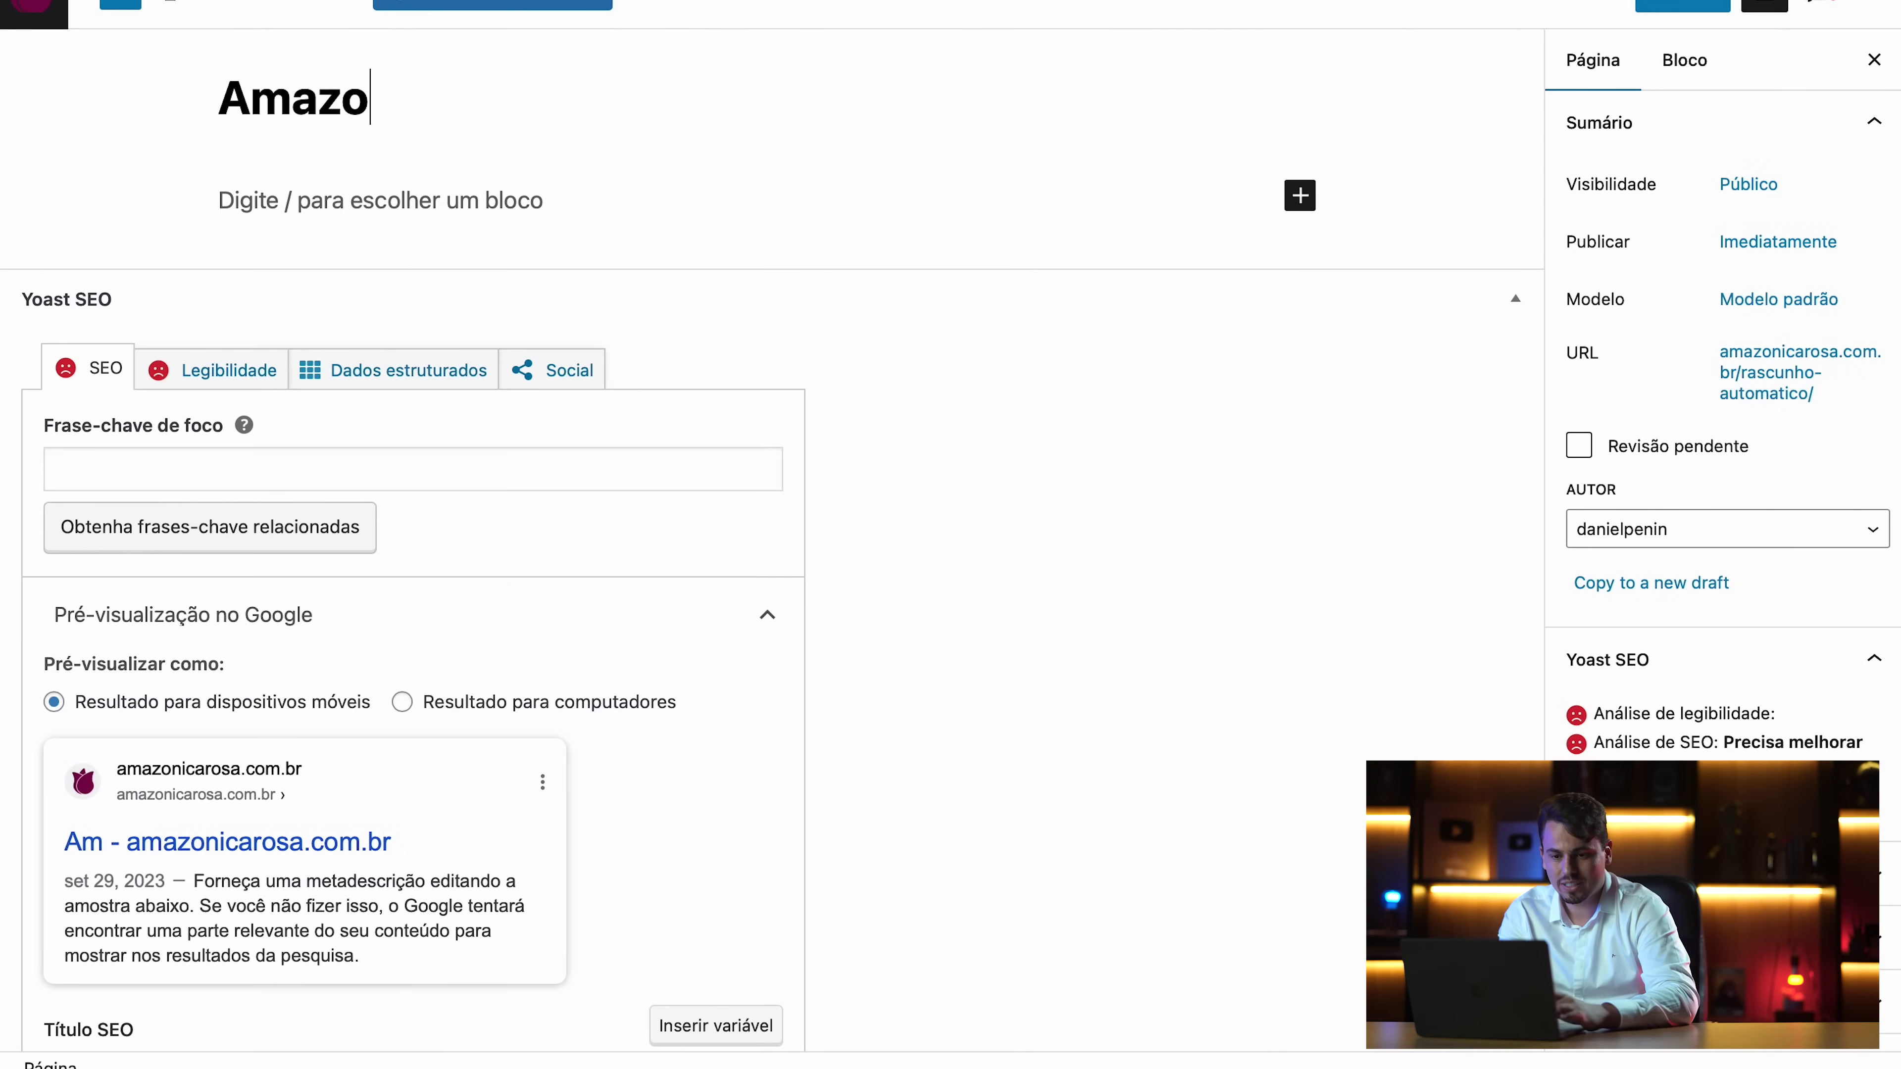